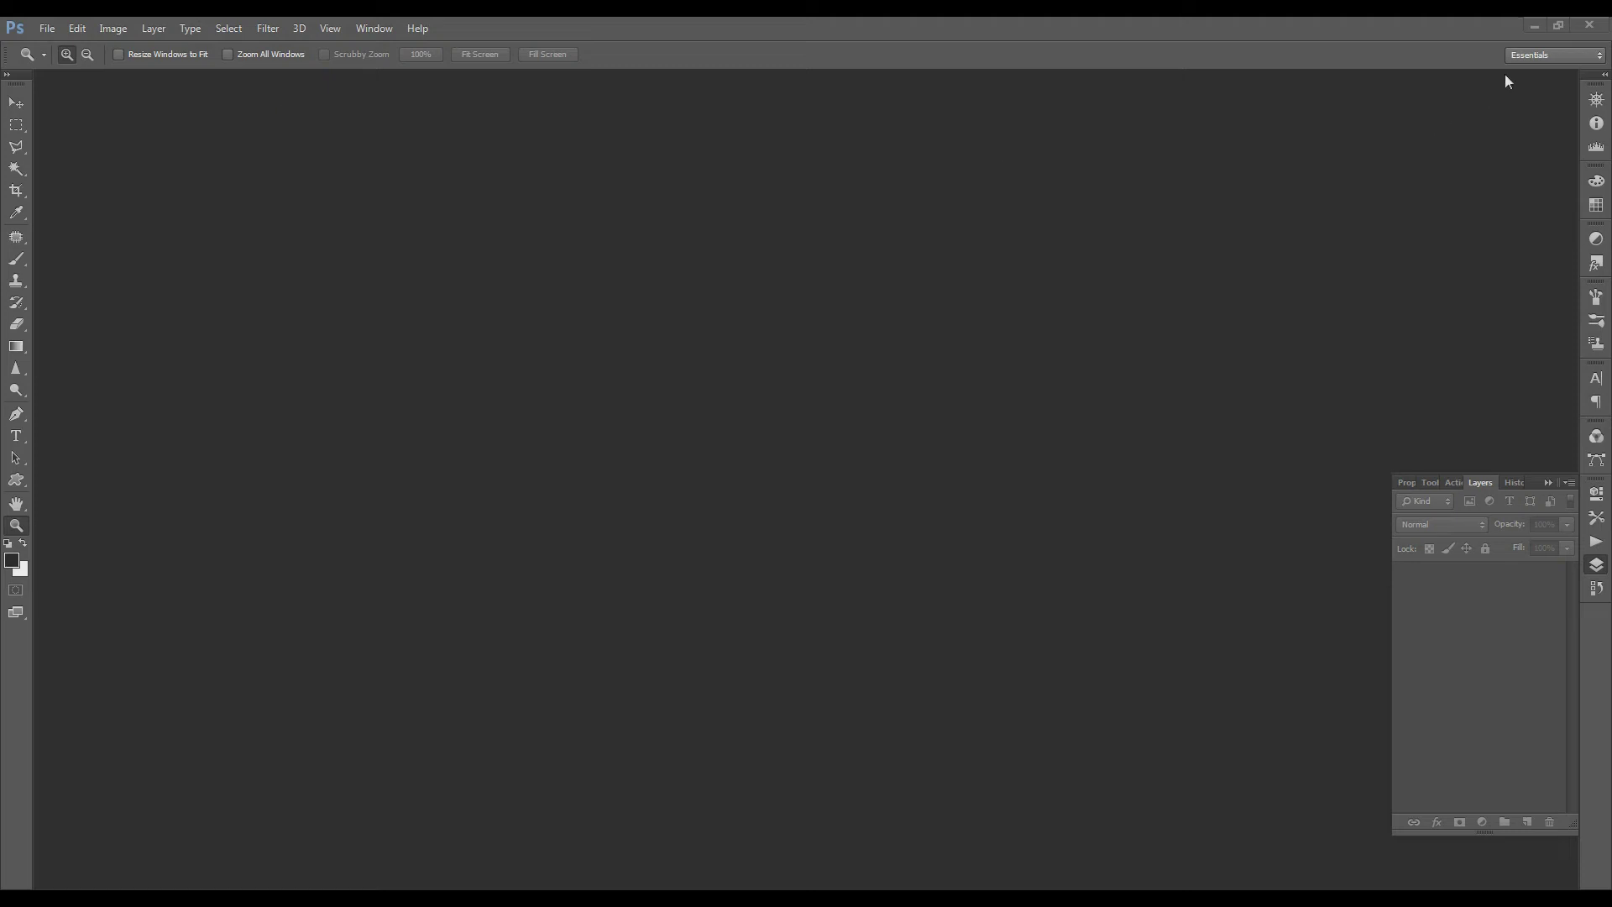
Bring DSC_0100.JPG from the desktop into Photoshop and dock it as a document tab.
{"action": "left_click", "coordinate": [1540, 22]}
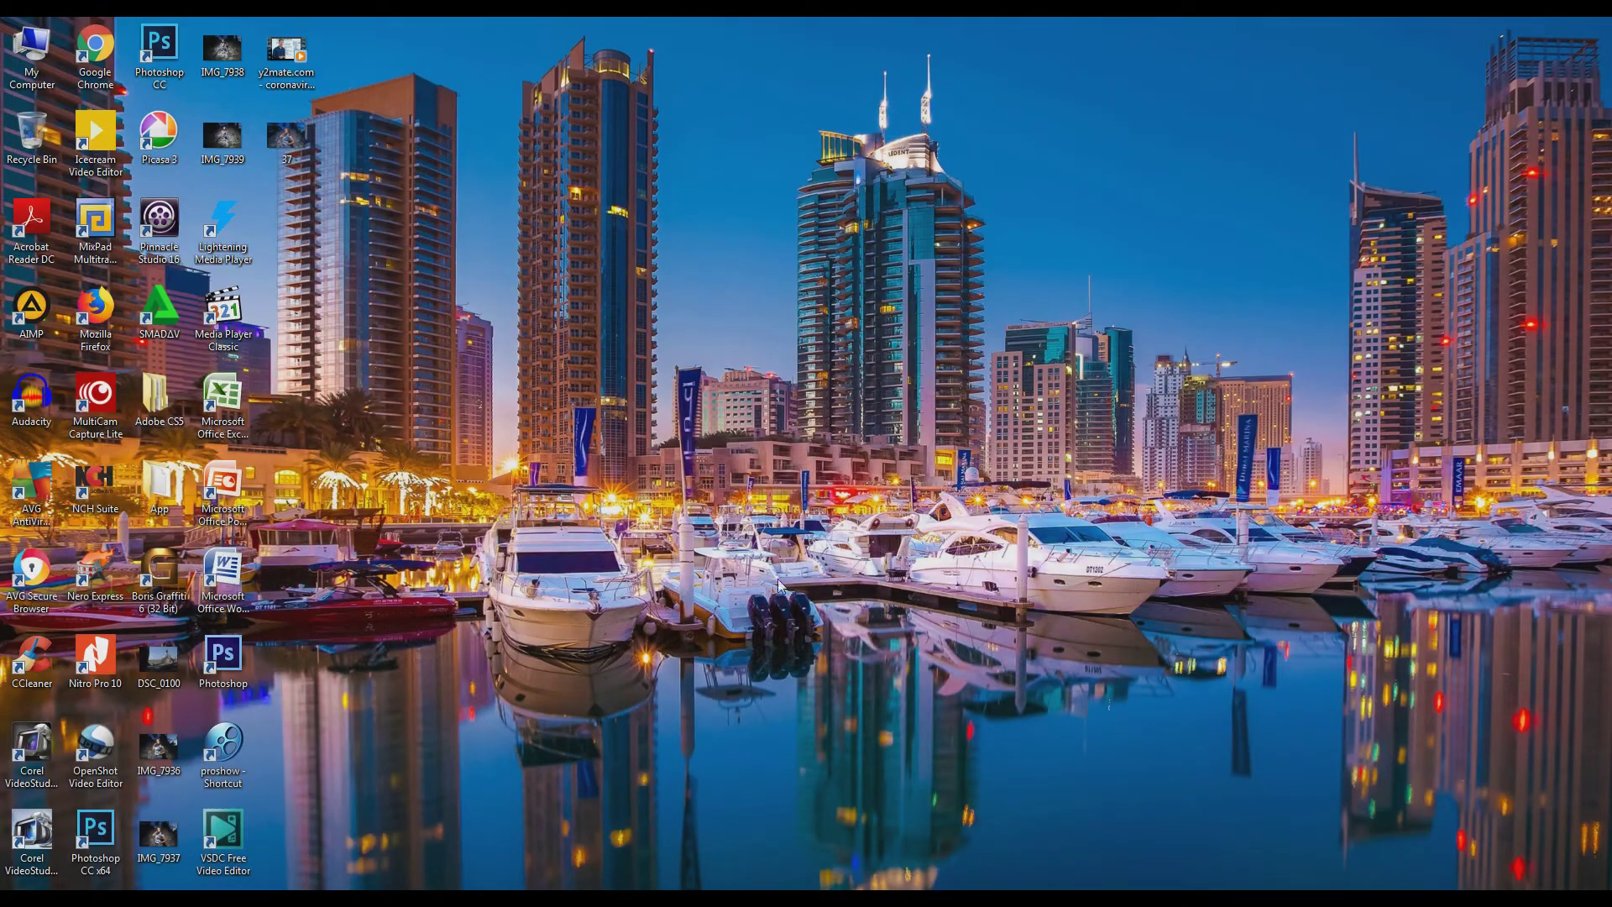
{"action": "left_click_drag", "start_coordinate": [172, 668], "coordinate": [596, 483]}
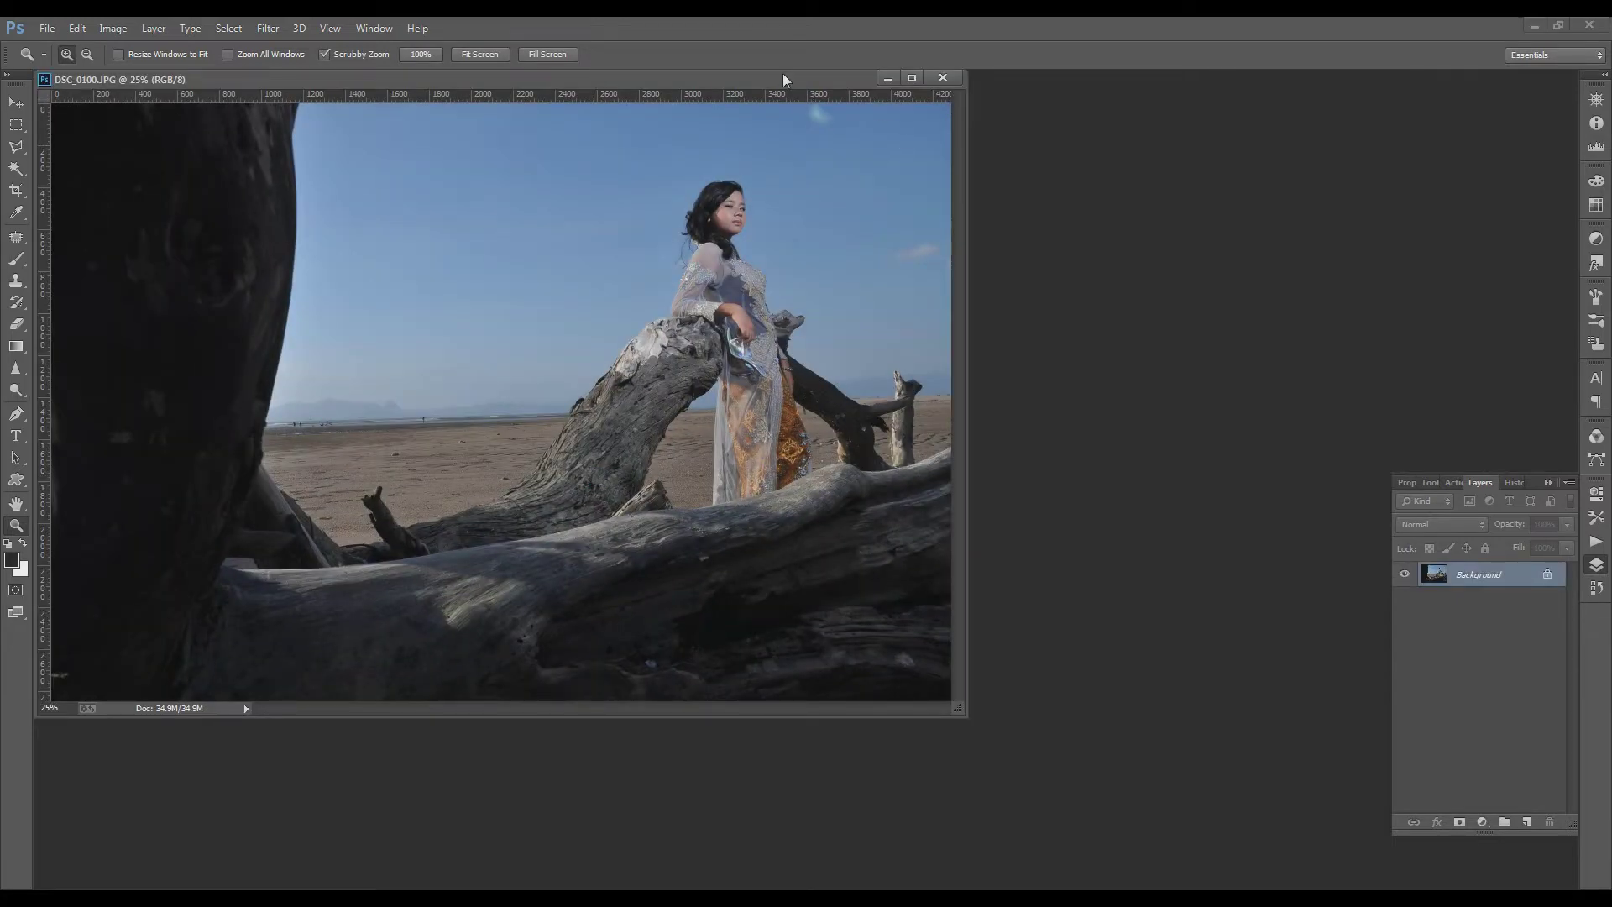
{"action": "left_click_drag", "start_coordinate": [793, 78], "coordinate": [863, 78]}
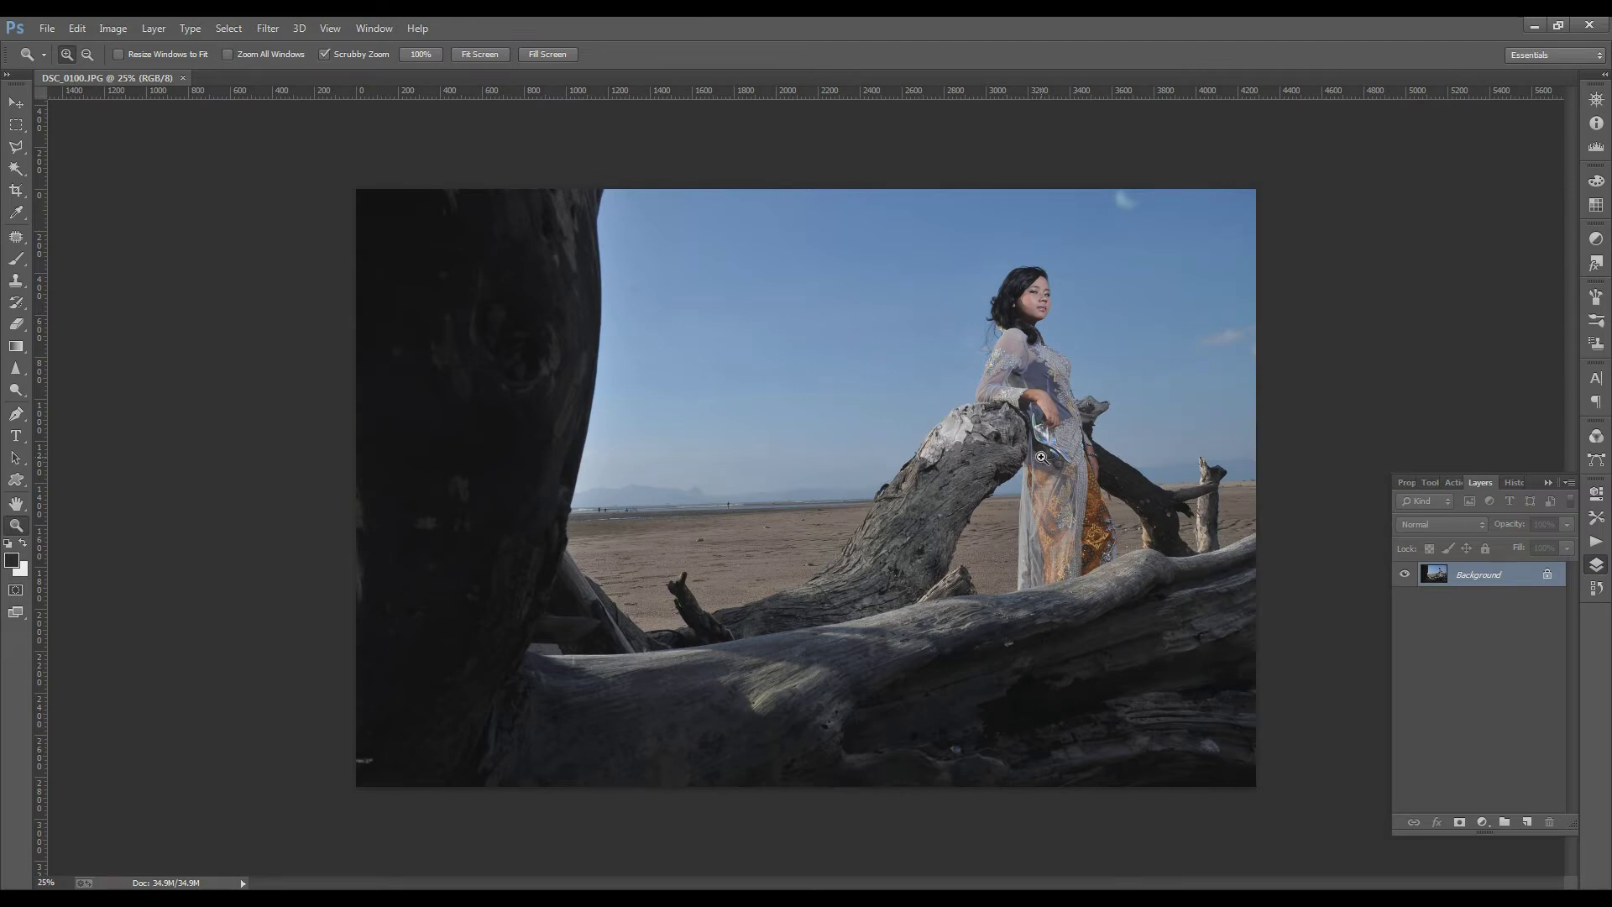
Zoom the photo to fill the workspace, collapse the Layers panel, and show the Filter menu.
{"action": "key", "text": "ctrl+minus"}
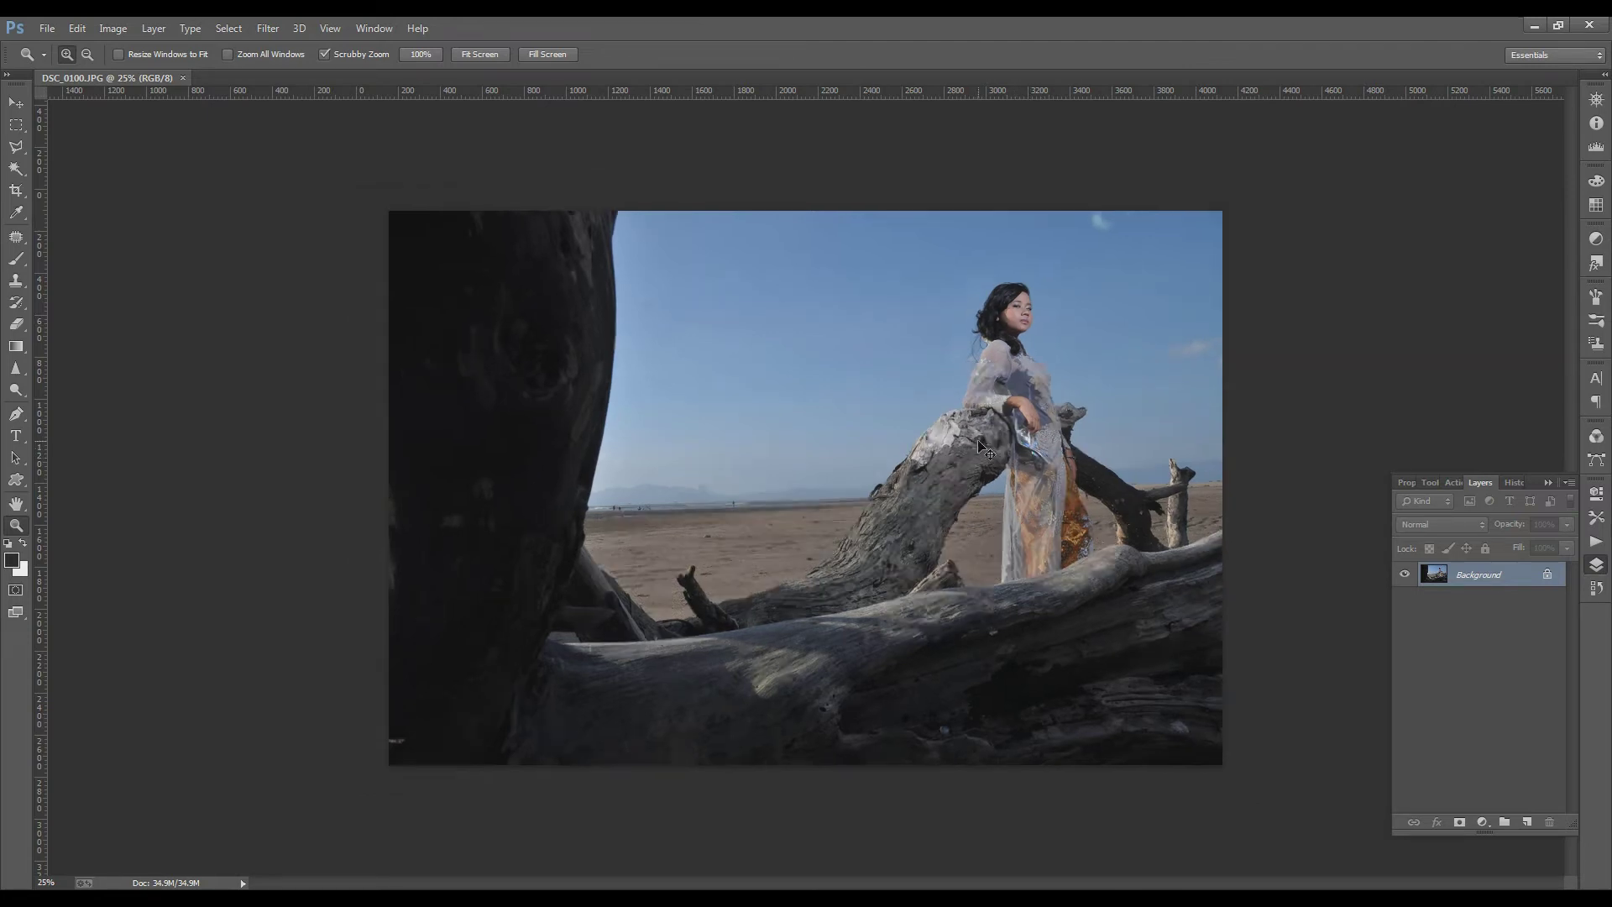
{"action": "key", "text": "ctrl+plus"}
{"action": "key", "text": "ctrl+plus"}
{"action": "key", "text": "ctrl+plus"}
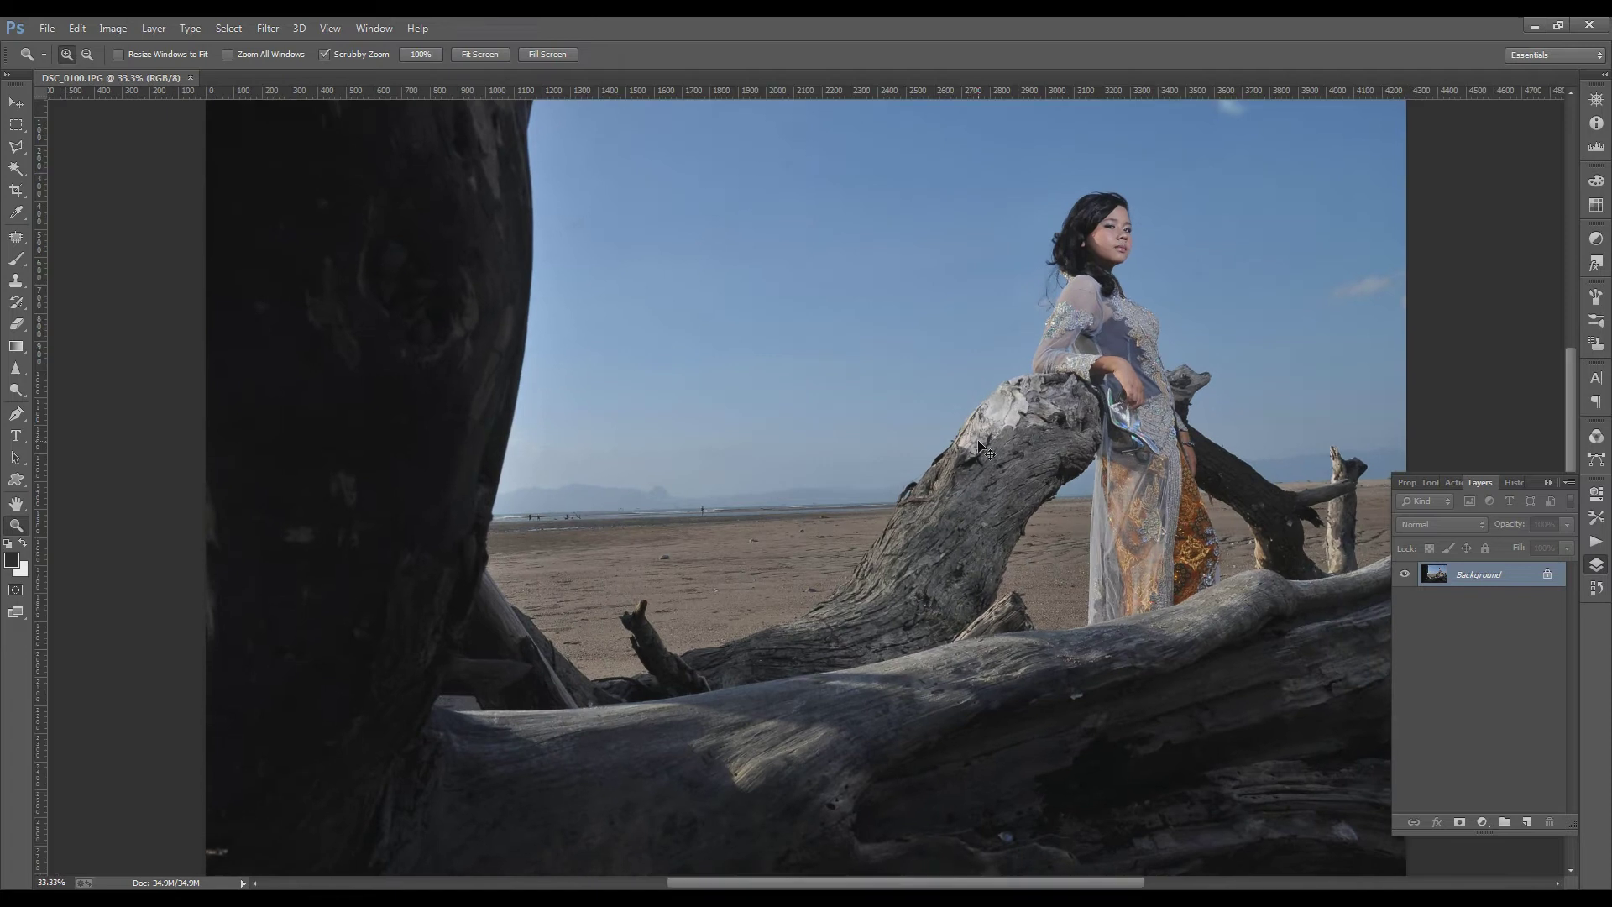
{"action": "left_click", "coordinate": [1549, 482]}
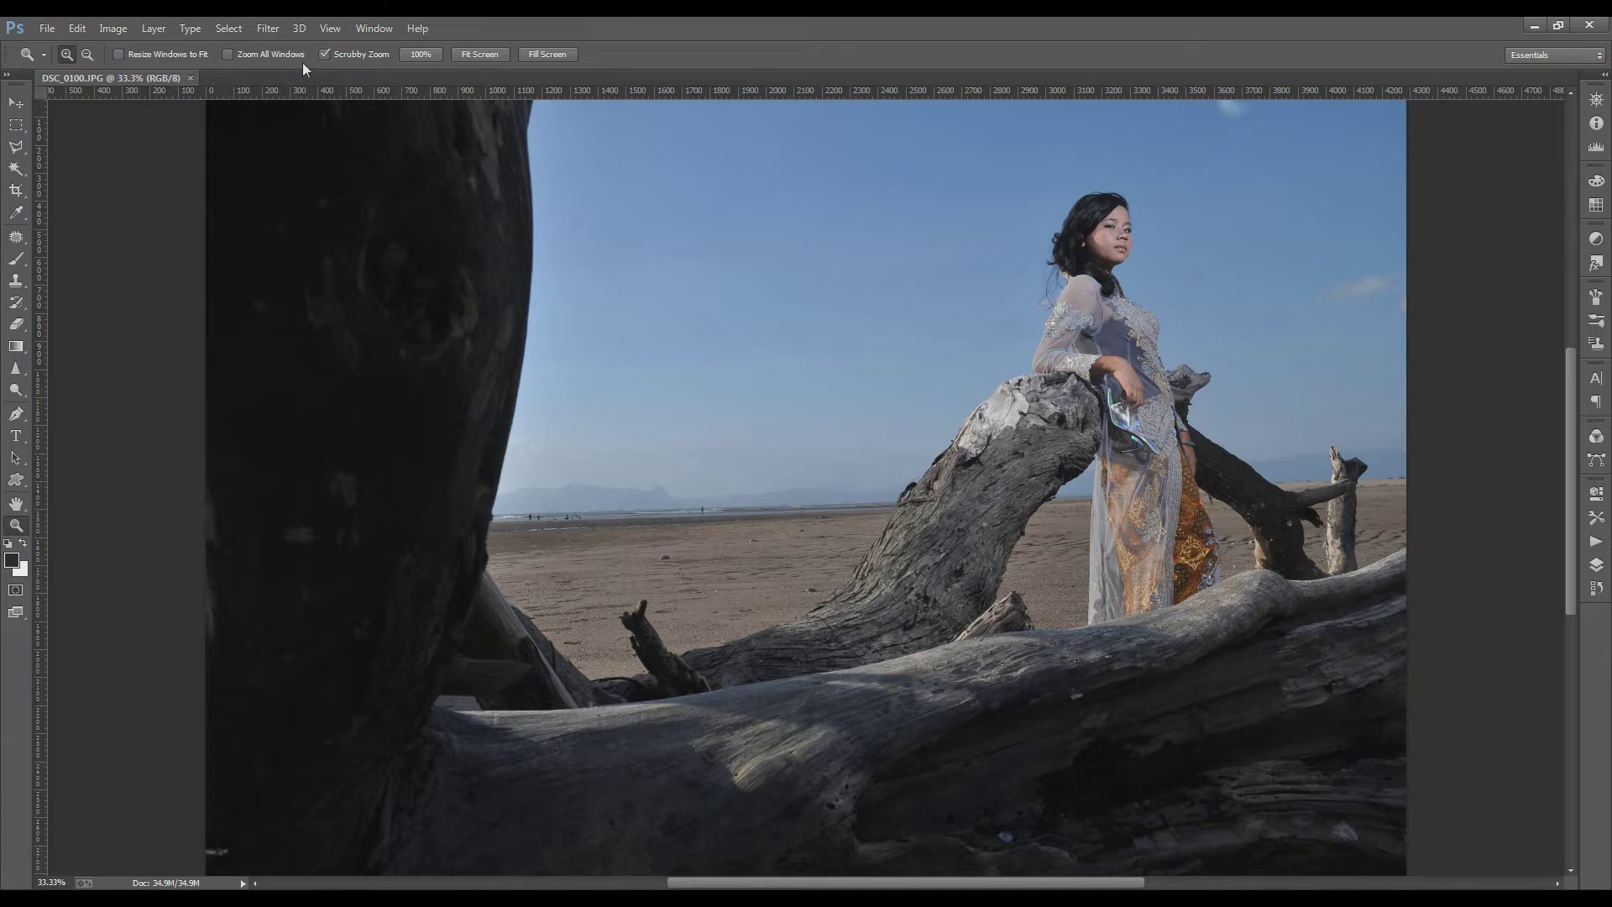
{"action": "left_click", "coordinate": [269, 33]}
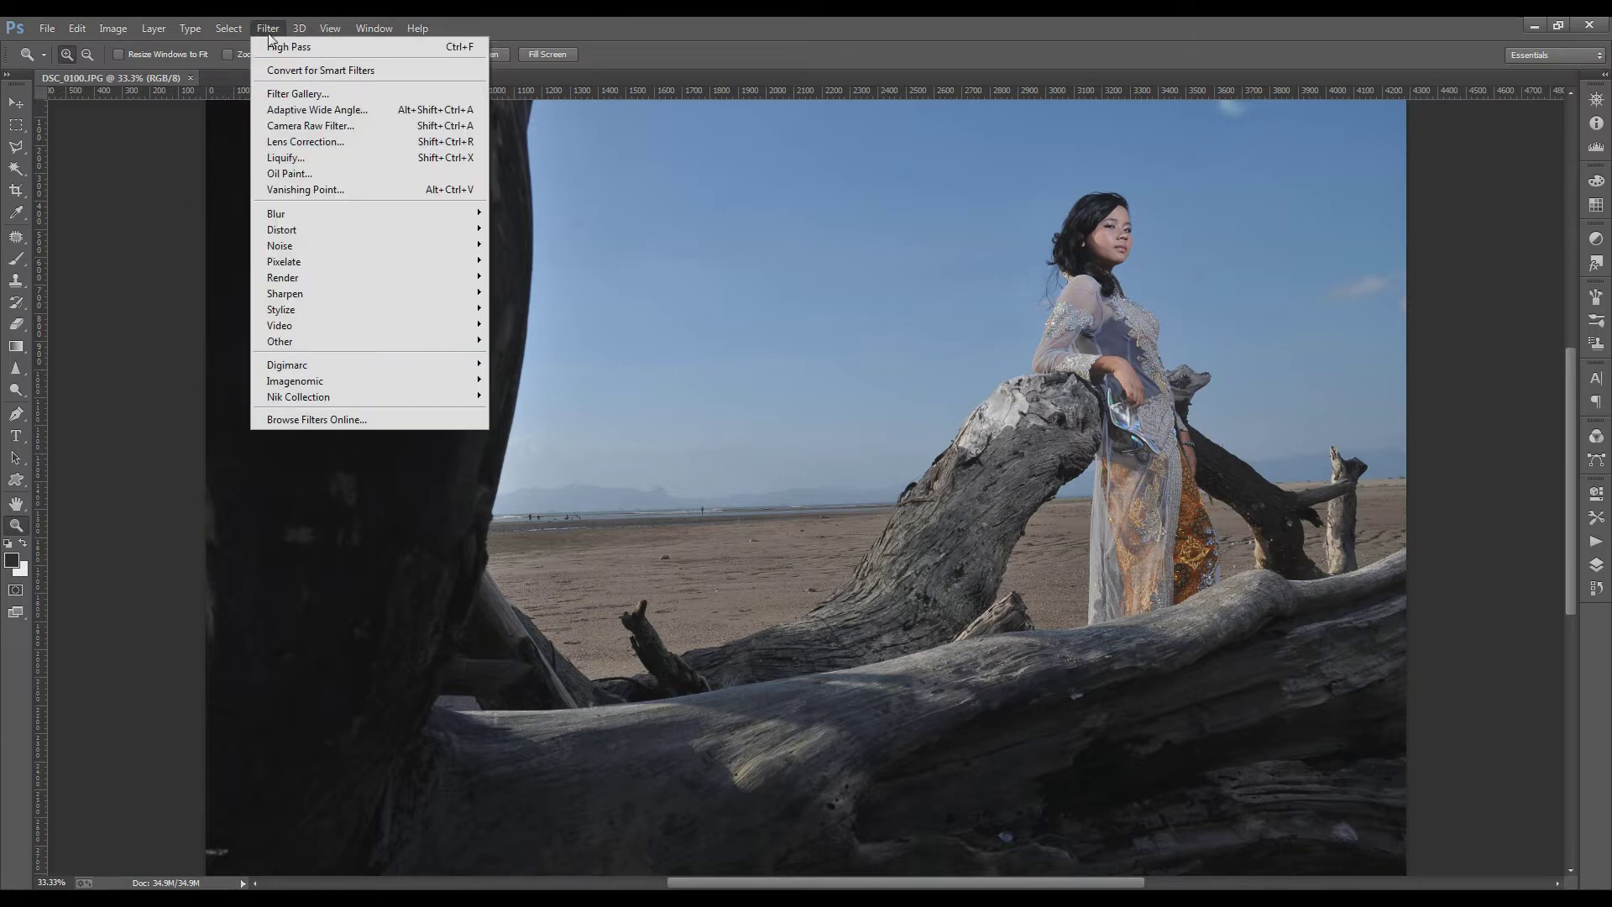
In Camera Raw, set Exposure +0.60, Highlights -100, Shadows +100, Contrast +25, and Clarity +18.
{"action": "left_click", "coordinate": [321, 128]}
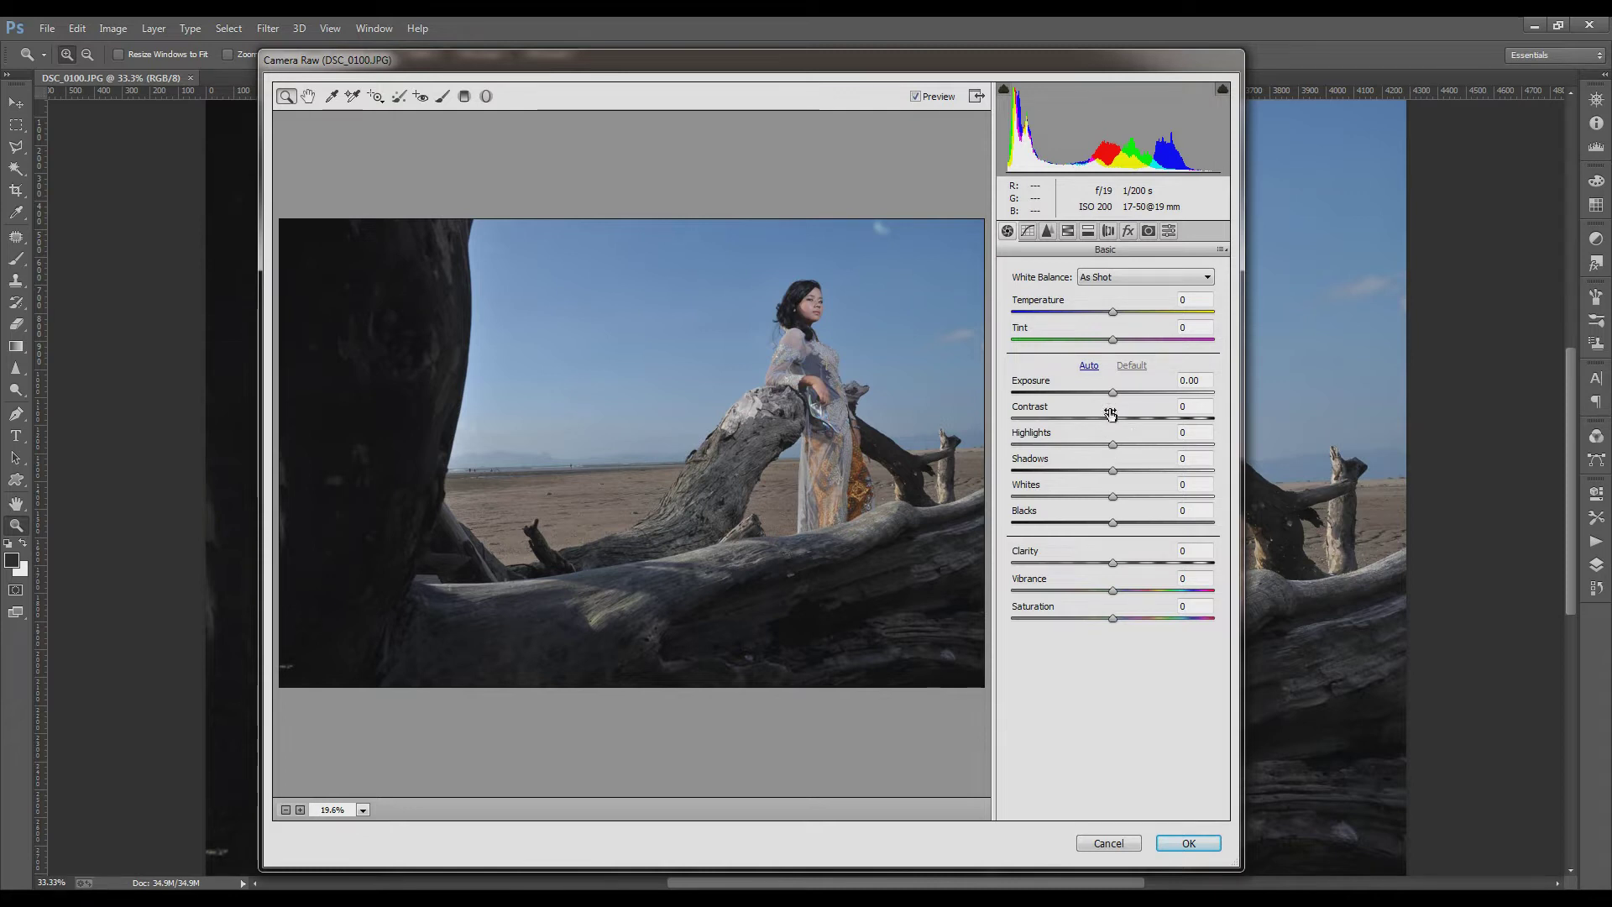
{"action": "left_click_drag", "start_coordinate": [1118, 393], "coordinate": [1129, 393]}
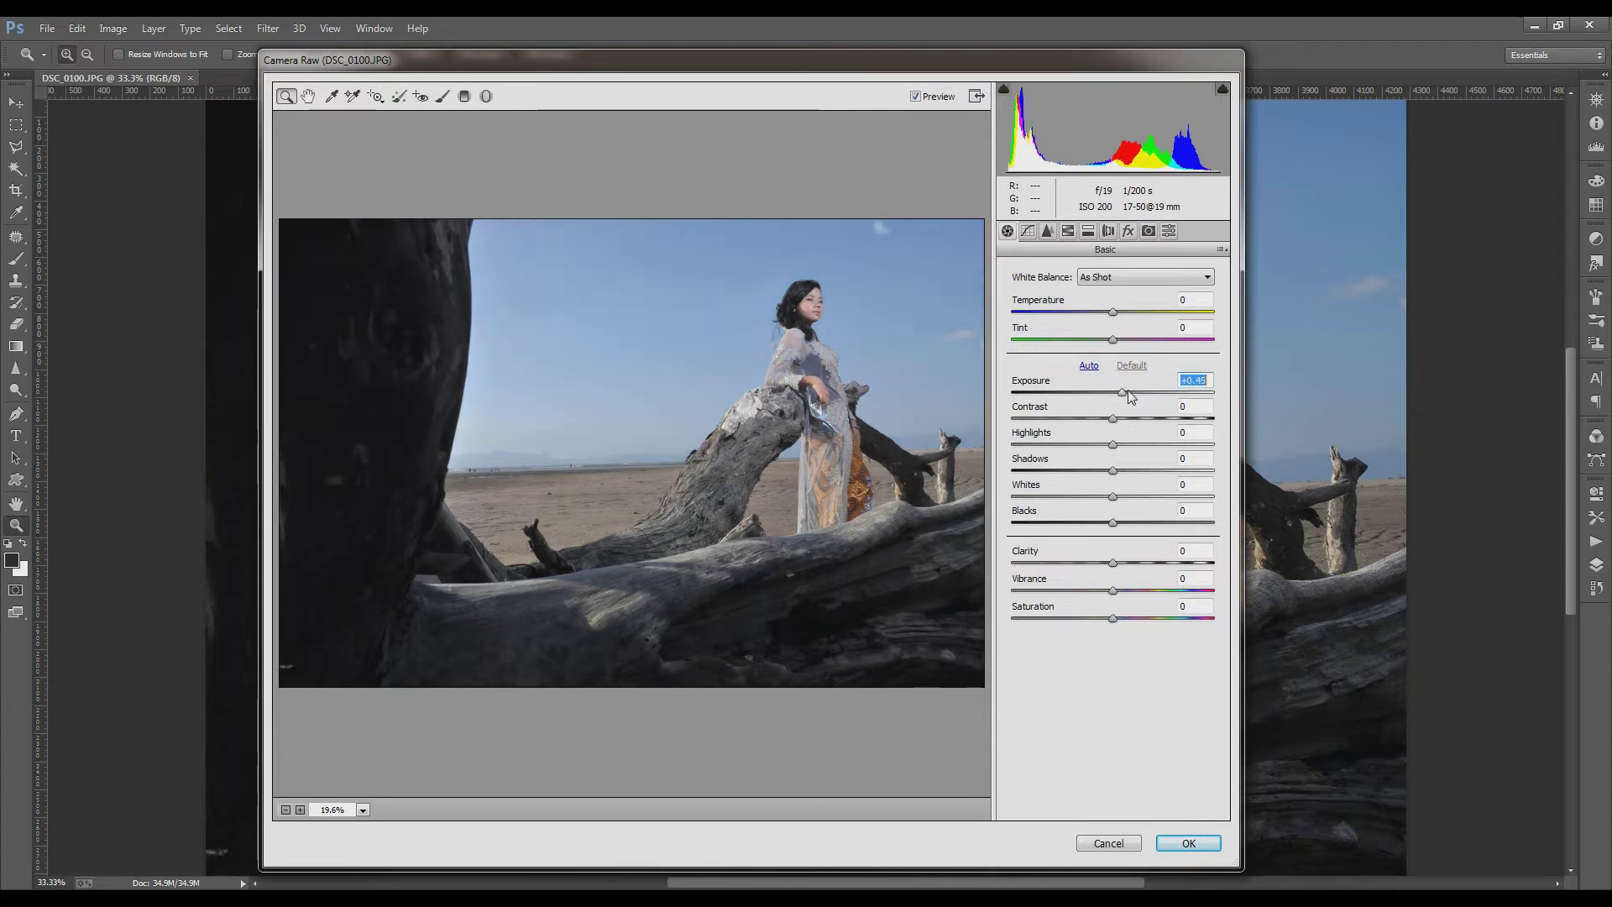
{"action": "left_click_drag", "start_coordinate": [1113, 444], "coordinate": [1011, 457]}
{"action": "left_click_drag", "start_coordinate": [1113, 470], "coordinate": [1222, 480]}
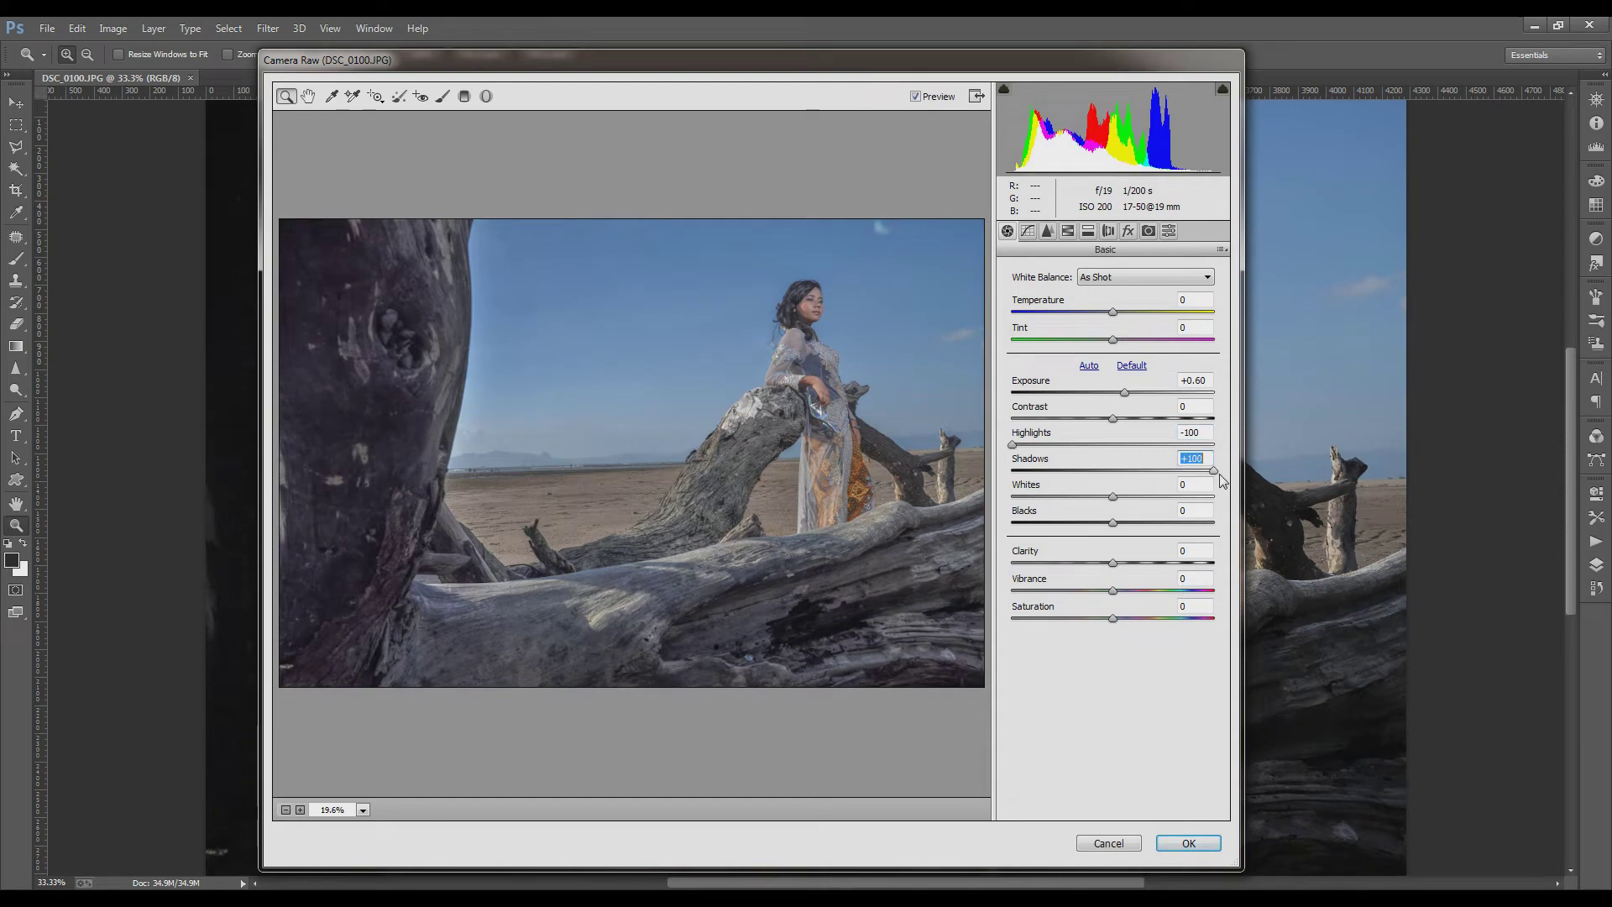
{"action": "left_click_drag", "start_coordinate": [1114, 419], "coordinate": [1138, 419]}
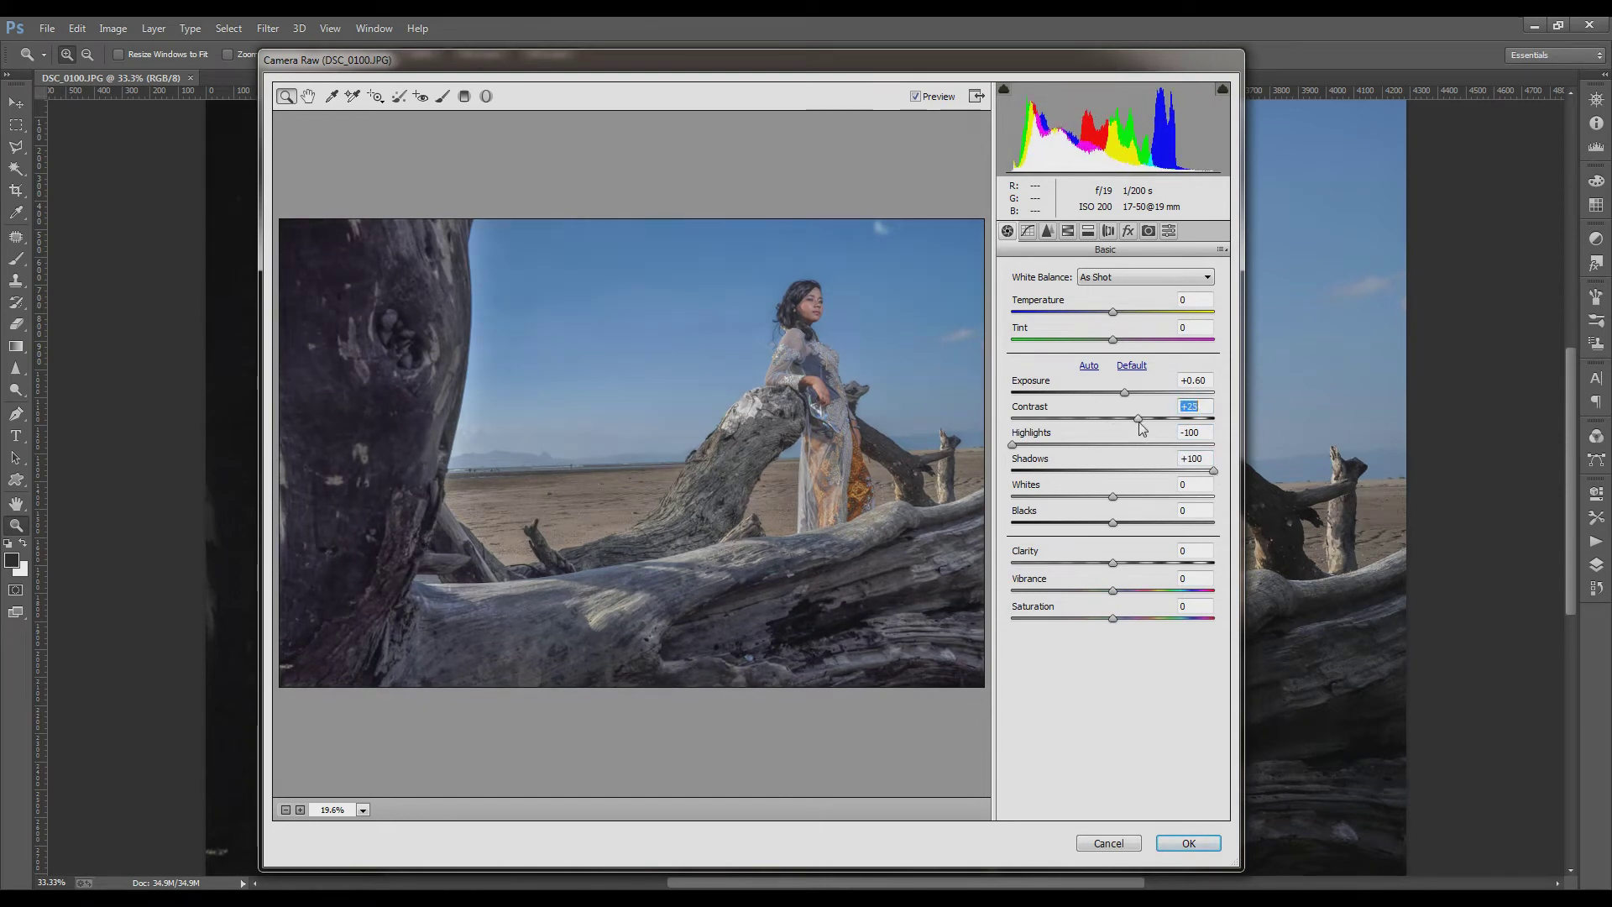
{"action": "mouse_move", "coordinate": [1113, 562]}
{"action": "left_mouse_down"}
{"action": "mouse_move", "coordinate": [1140, 562]}
{"action": "mouse_move", "coordinate": [1153, 599]}
{"action": "left_mouse_up"}
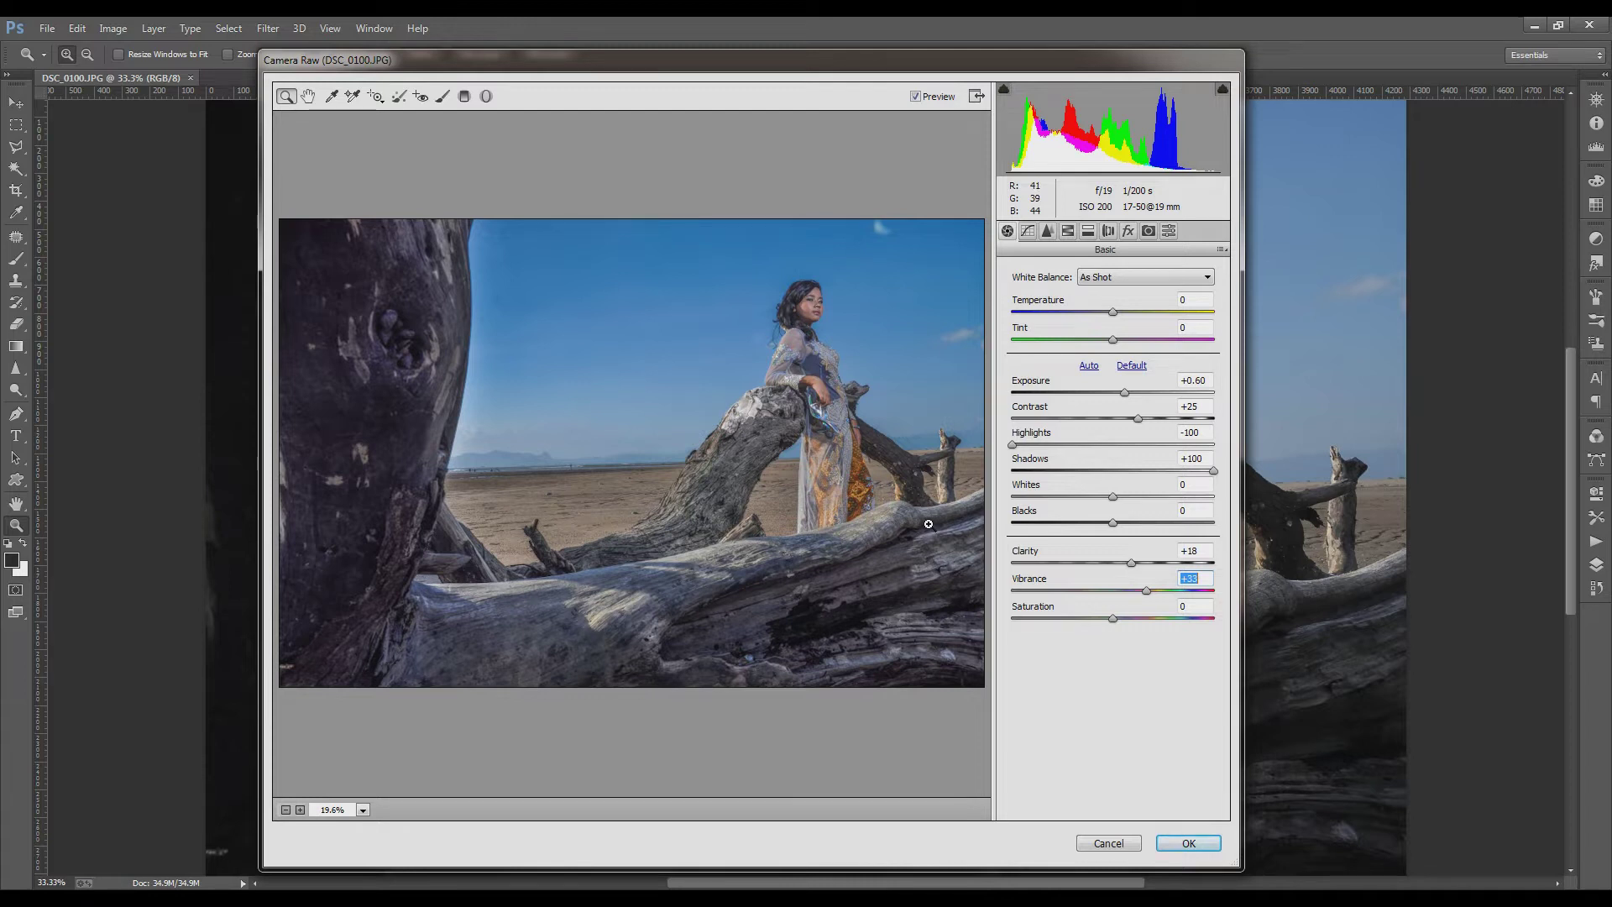
Zoom the Camera Raw preview to 100% on the woman's face.
{"action": "left_click", "coordinate": [826, 309]}
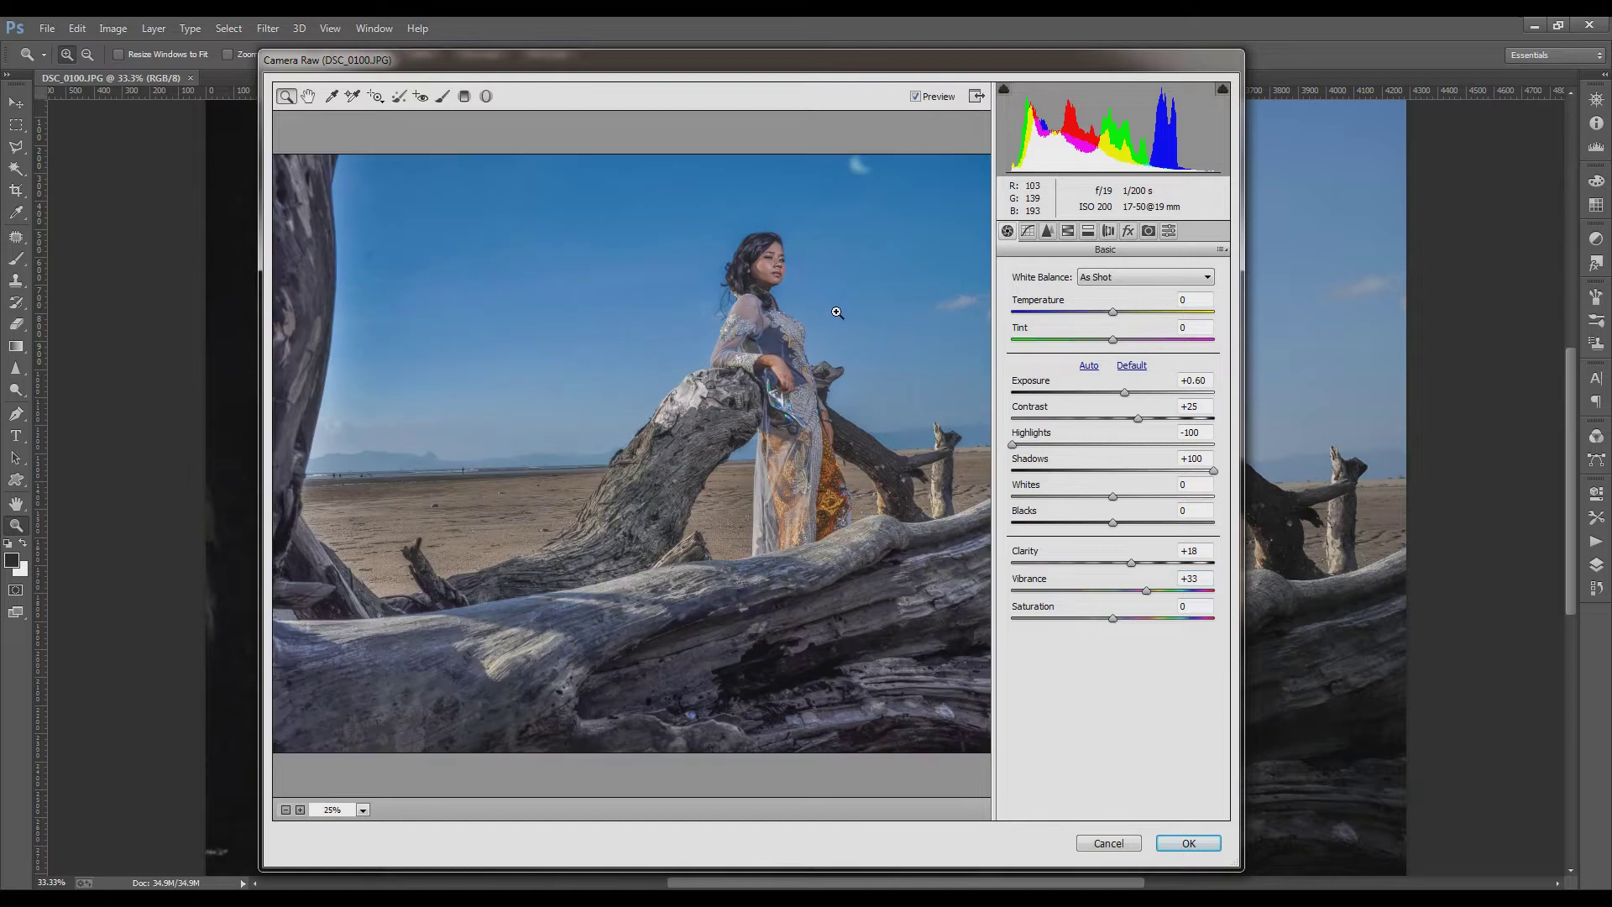
{"action": "left_click", "coordinate": [810, 276]}
{"action": "left_click", "coordinate": [677, 252]}
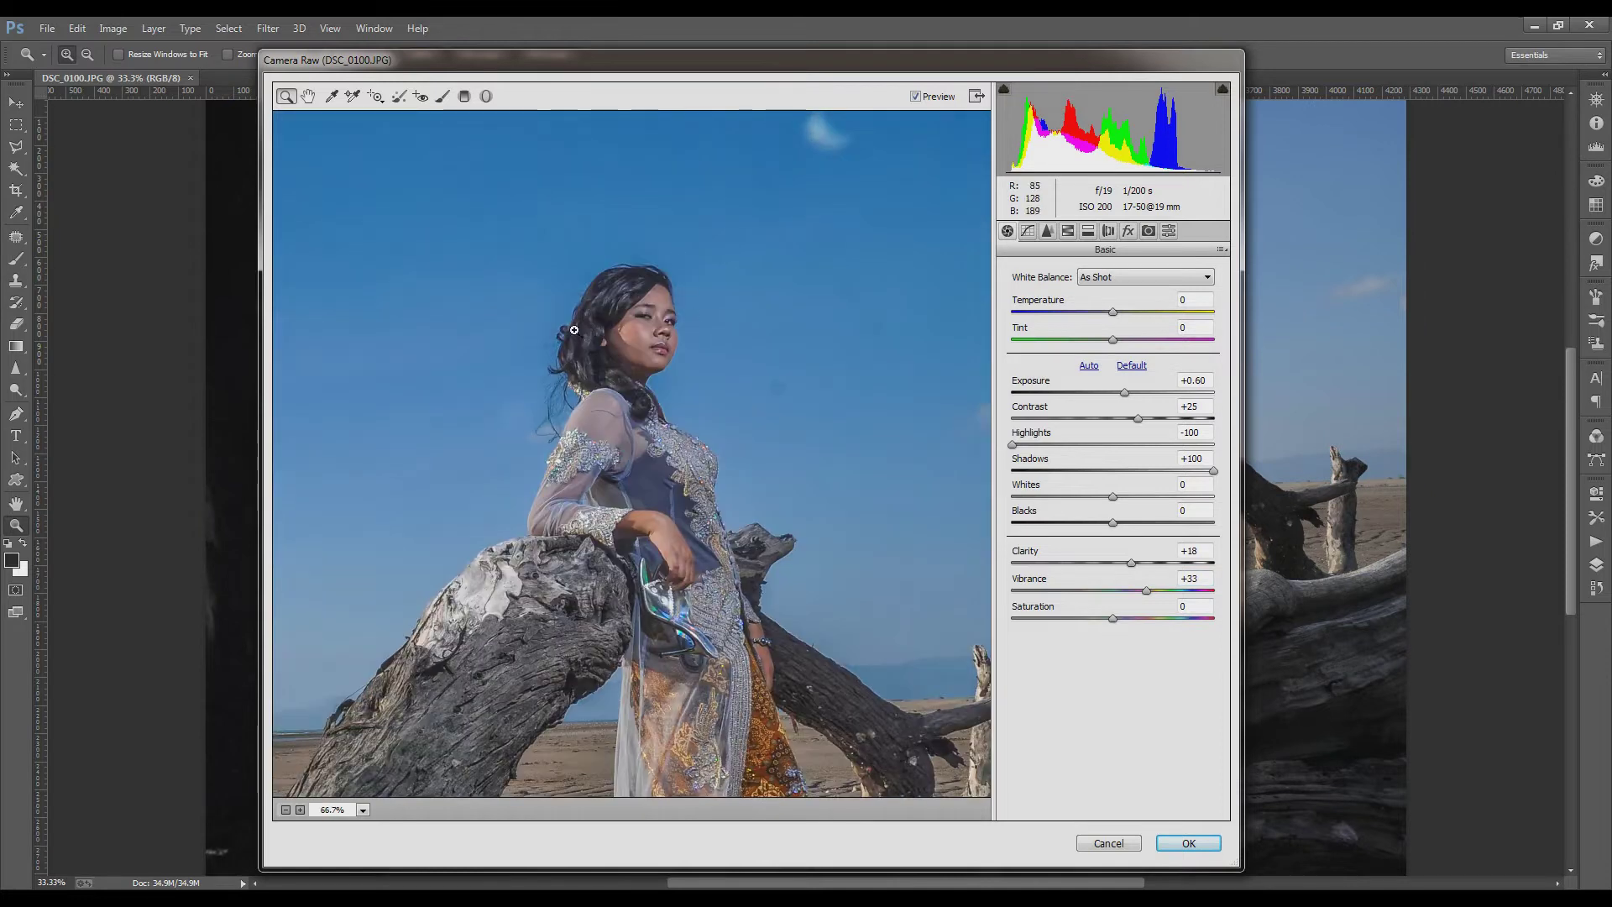
{"action": "left_click", "coordinate": [767, 406]}
{"action": "left_click", "coordinate": [794, 432]}
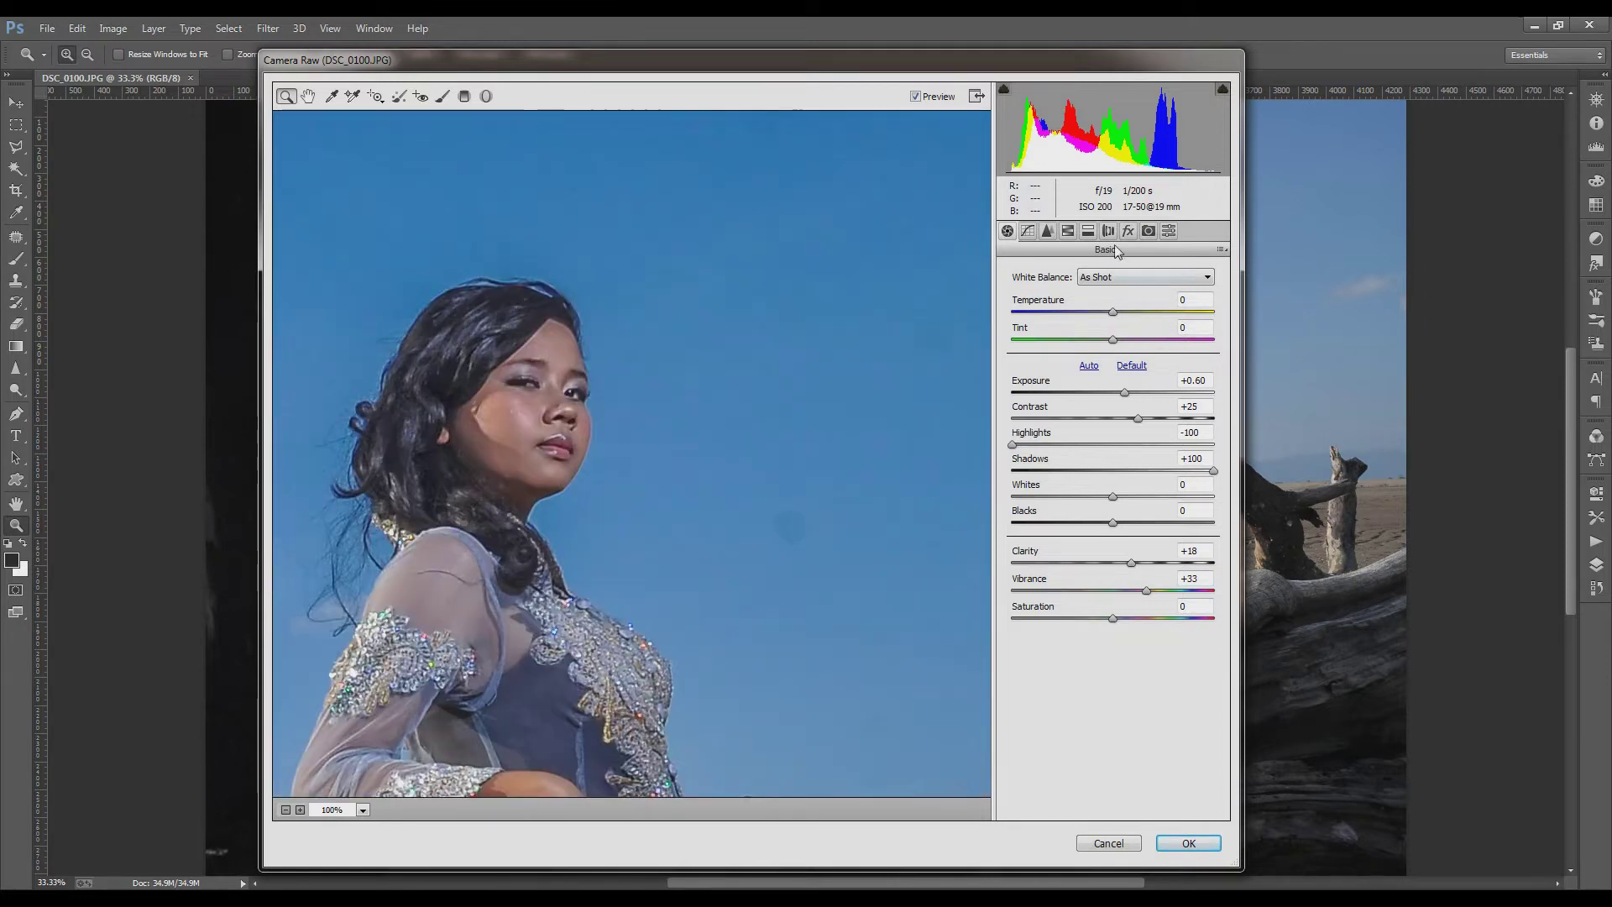
{"action": "left_click", "coordinate": [1087, 231]}
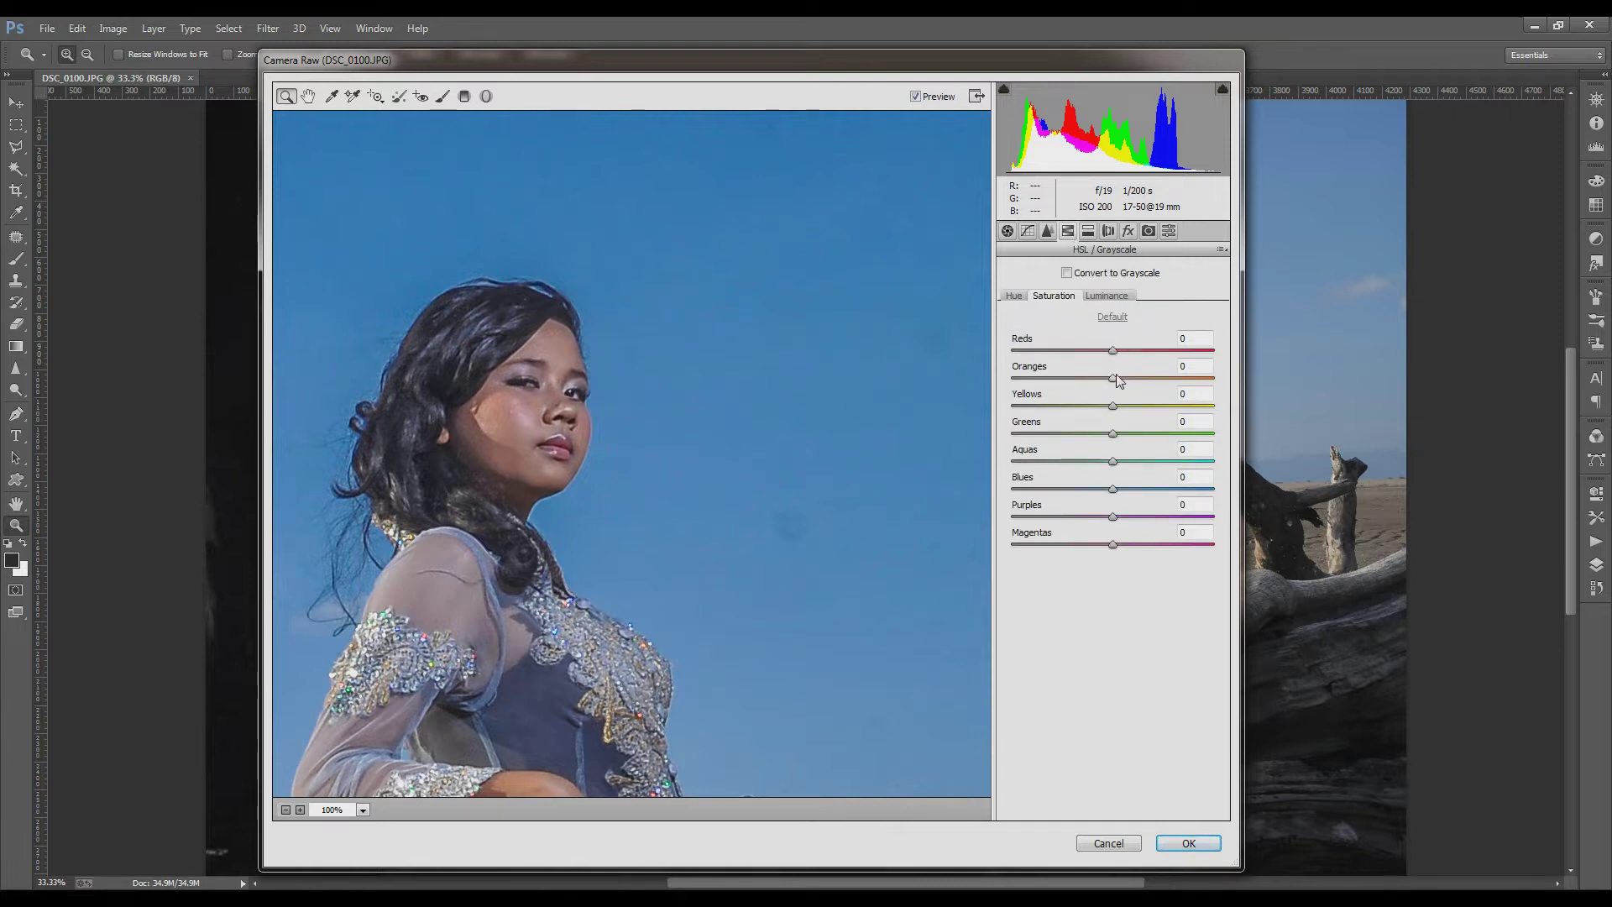
Set HSL Orange saturation +30, Orange luminance +33, Red luminance +28, then zoom back out.
{"action": "left_click_drag", "start_coordinate": [1113, 378], "coordinate": [1144, 378]}
{"action": "left_click", "coordinate": [1107, 296]}
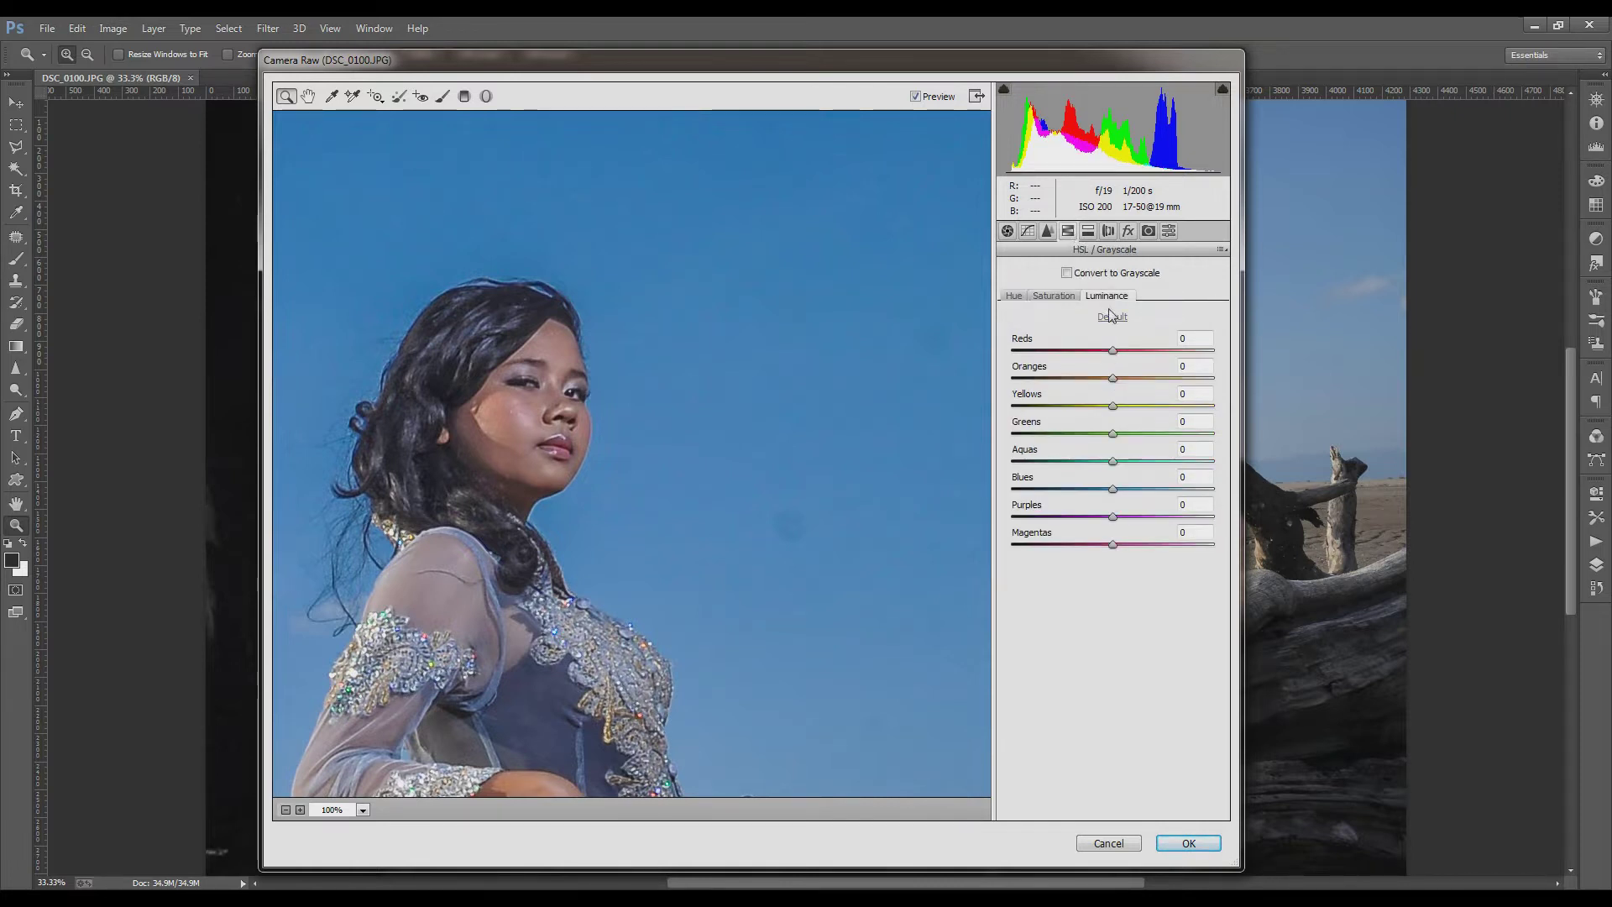
{"action": "left_click_drag", "start_coordinate": [1113, 378], "coordinate": [1146, 379]}
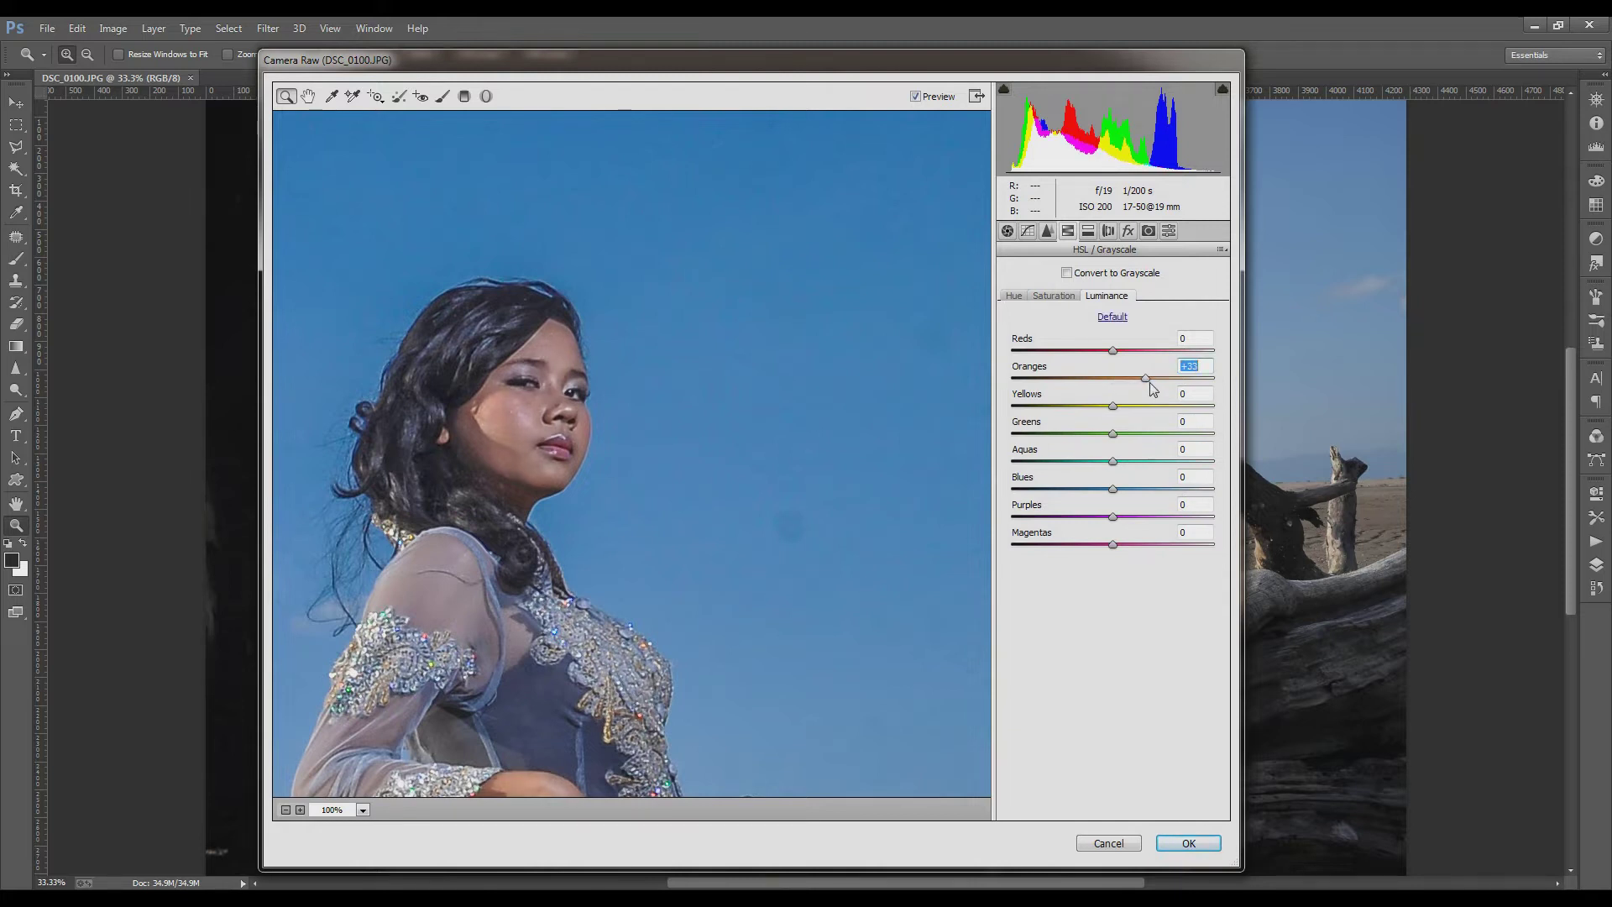
{"action": "left_click_drag", "start_coordinate": [1114, 351], "coordinate": [1145, 359]}
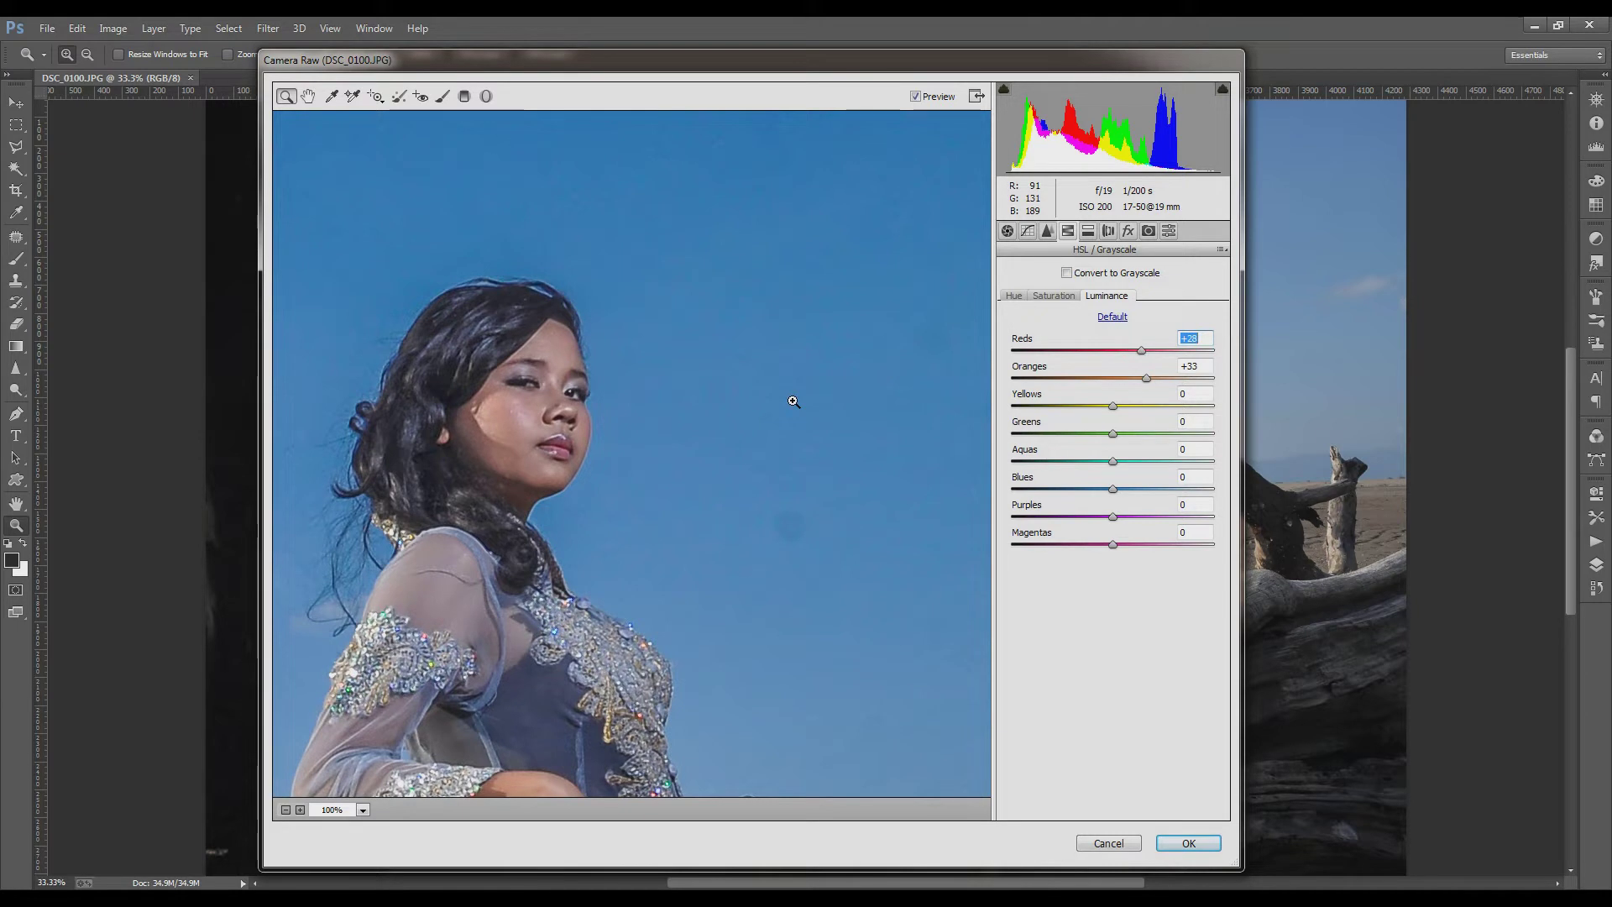
{"action": "key", "text": "ctrl+0"}
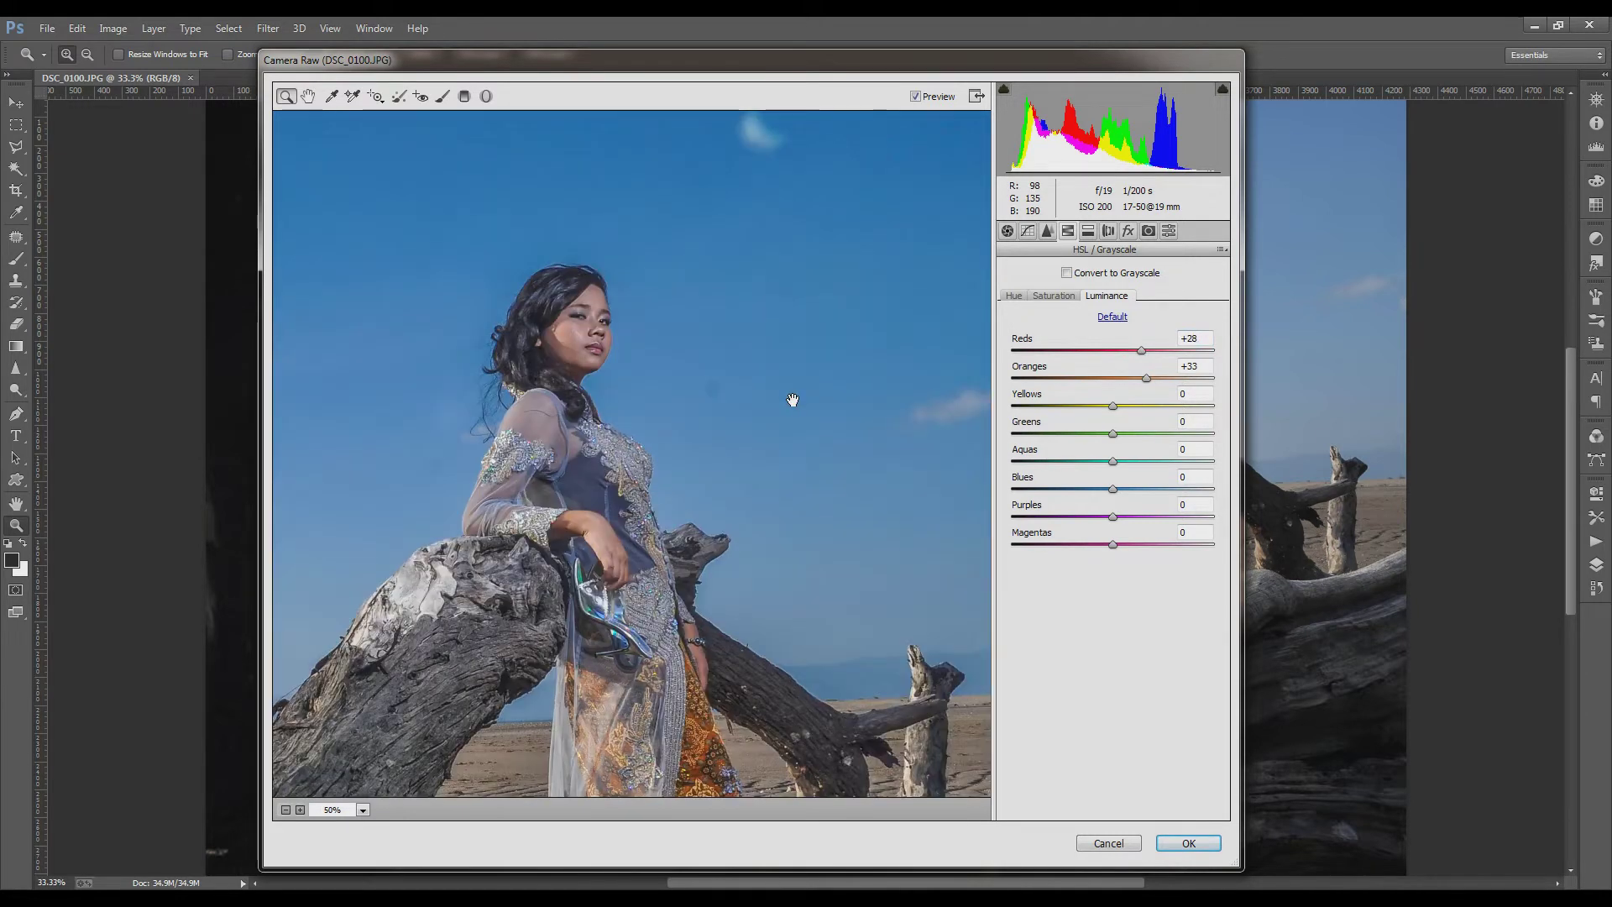
{"action": "key", "text": "ctrl+minus"}
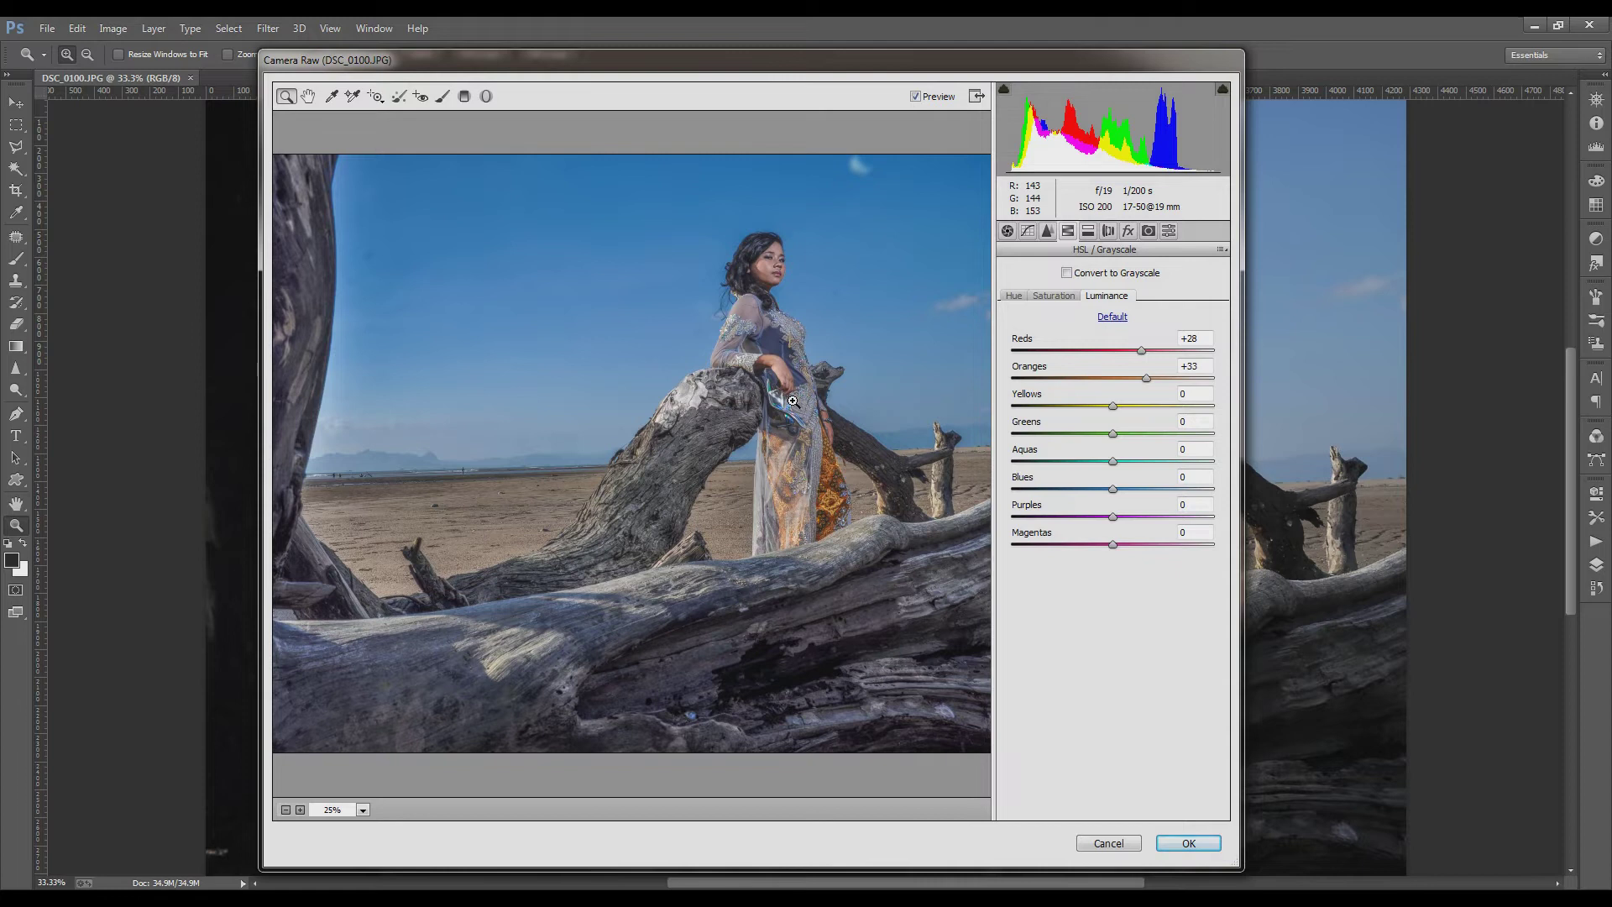
Heal the small sky spot beside the woman, then fit the whole photo in the preview.
{"action": "left_click", "coordinate": [399, 96]}
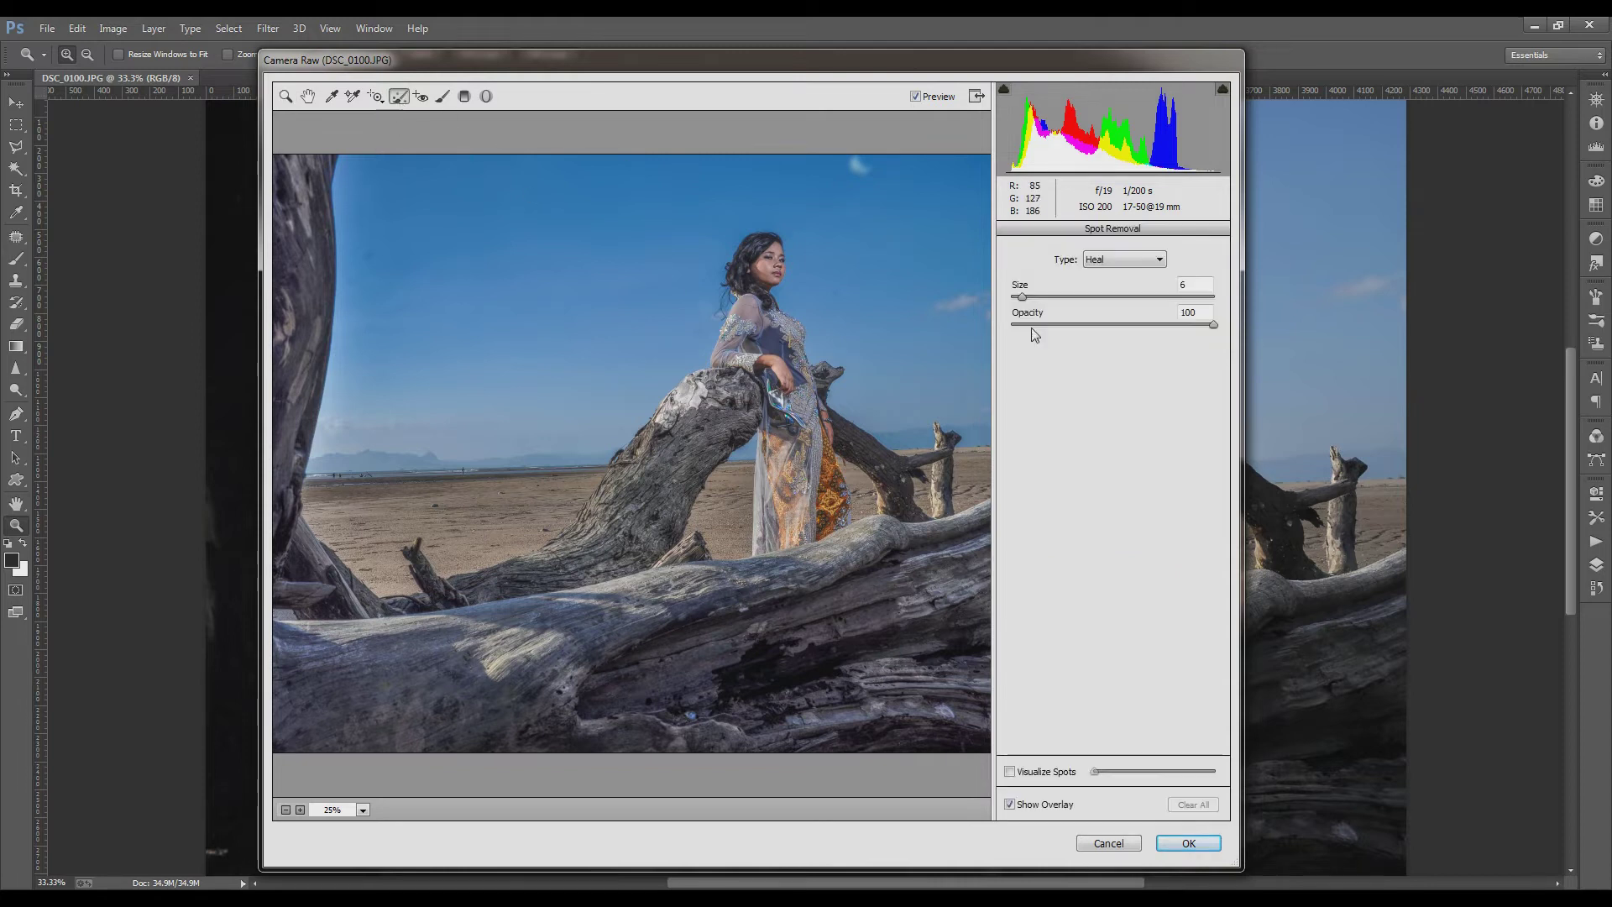
{"action": "left_click", "coordinate": [839, 294]}
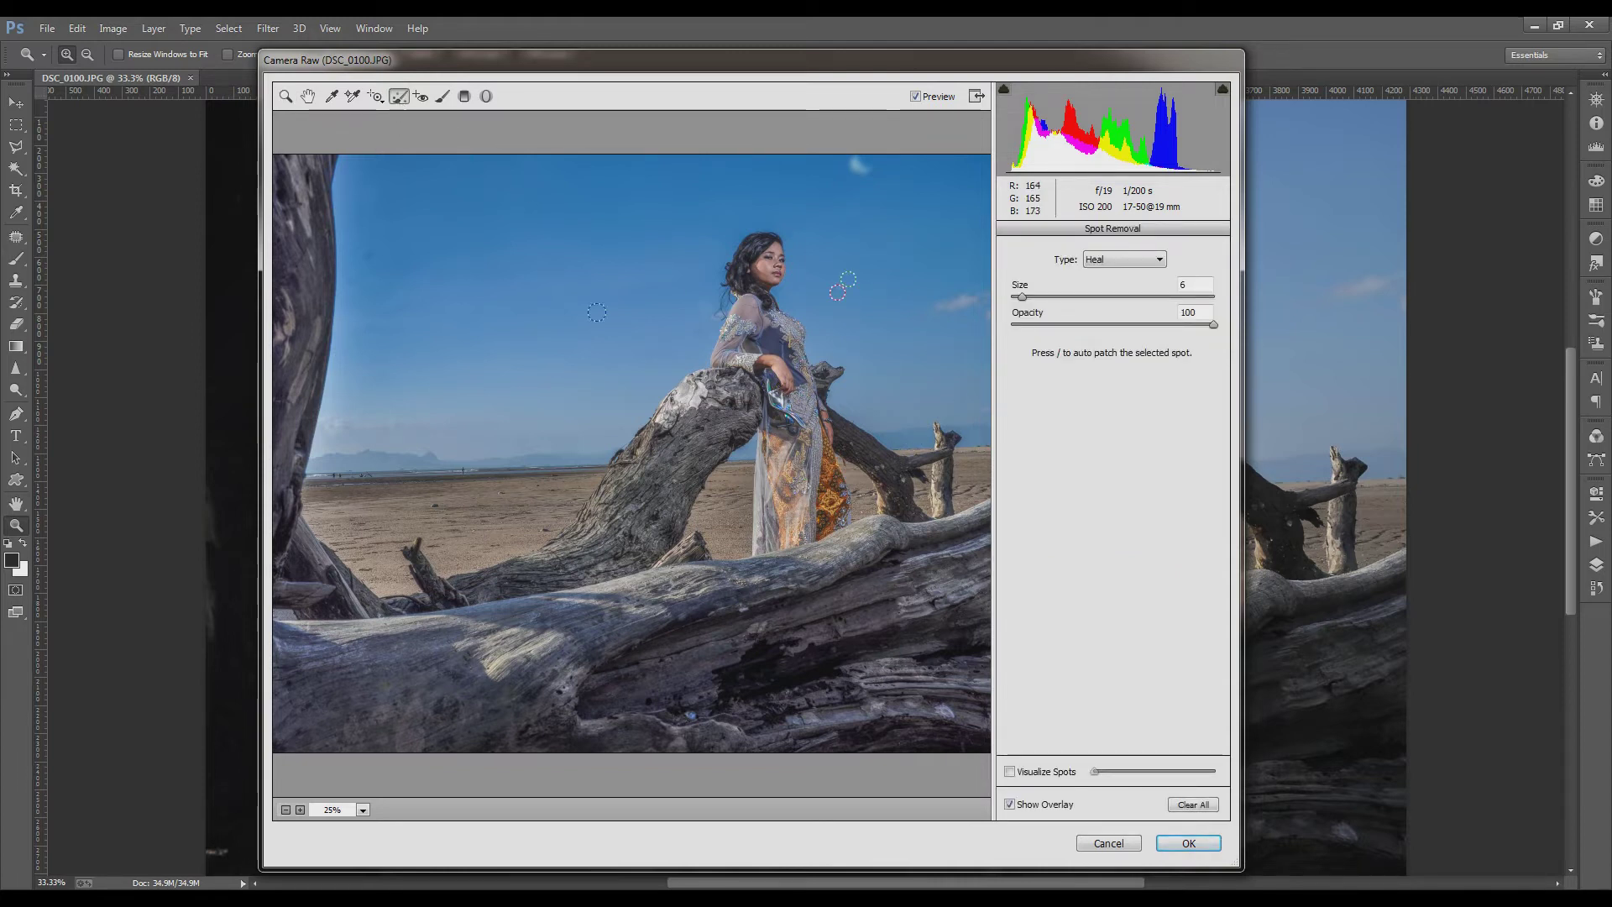
{"action": "left_click", "coordinate": [286, 96]}
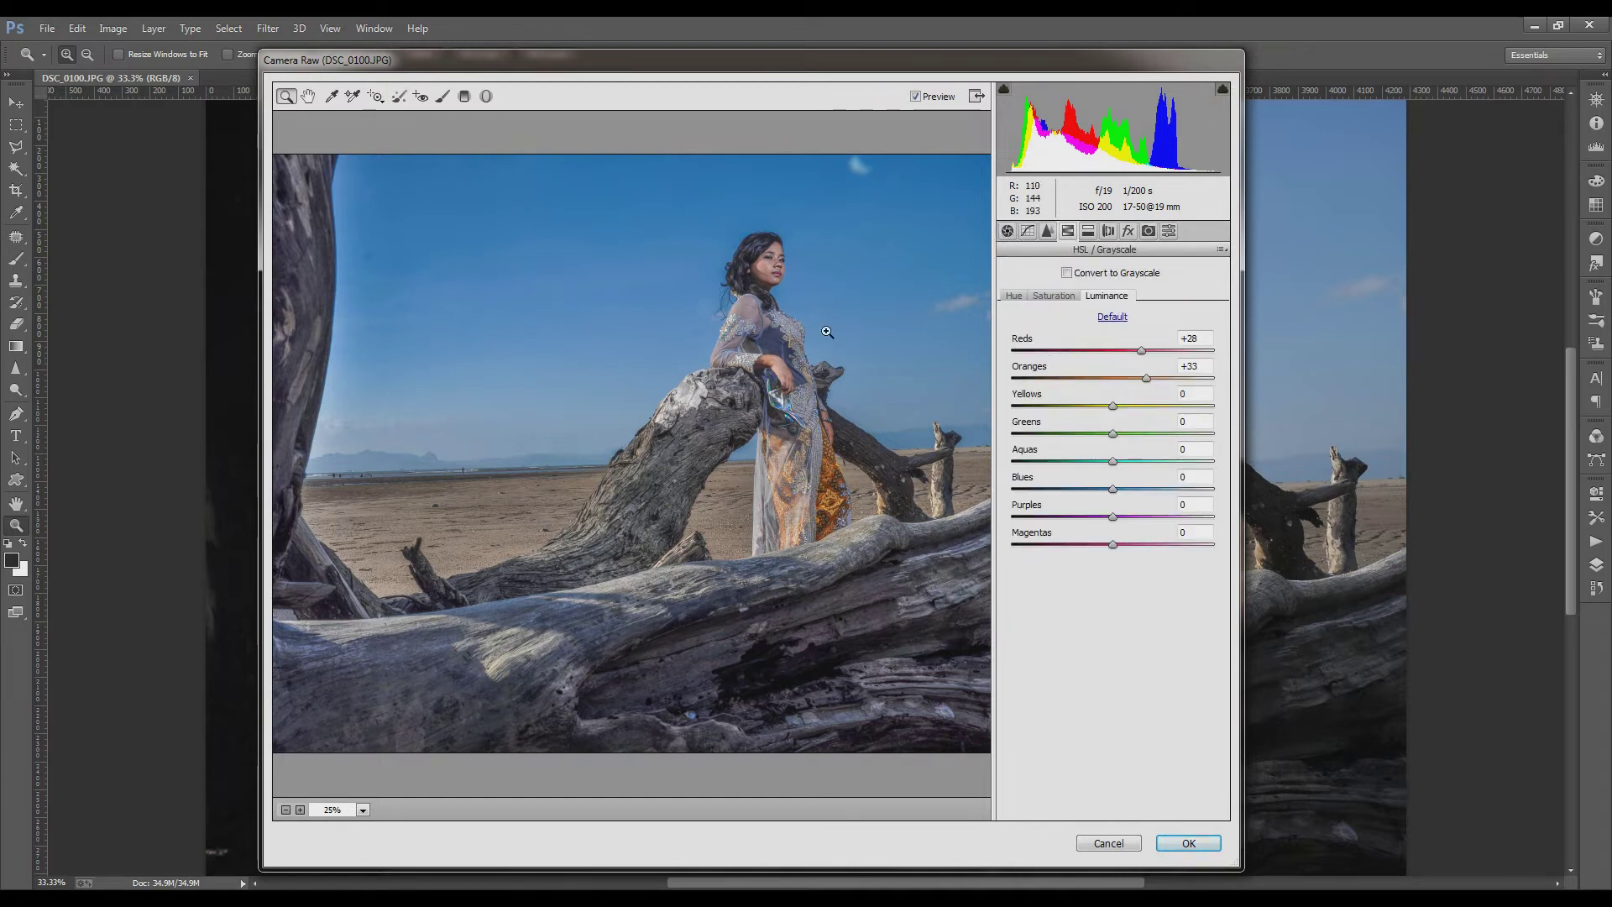
{"action": "right_click", "coordinate": [853, 269]}
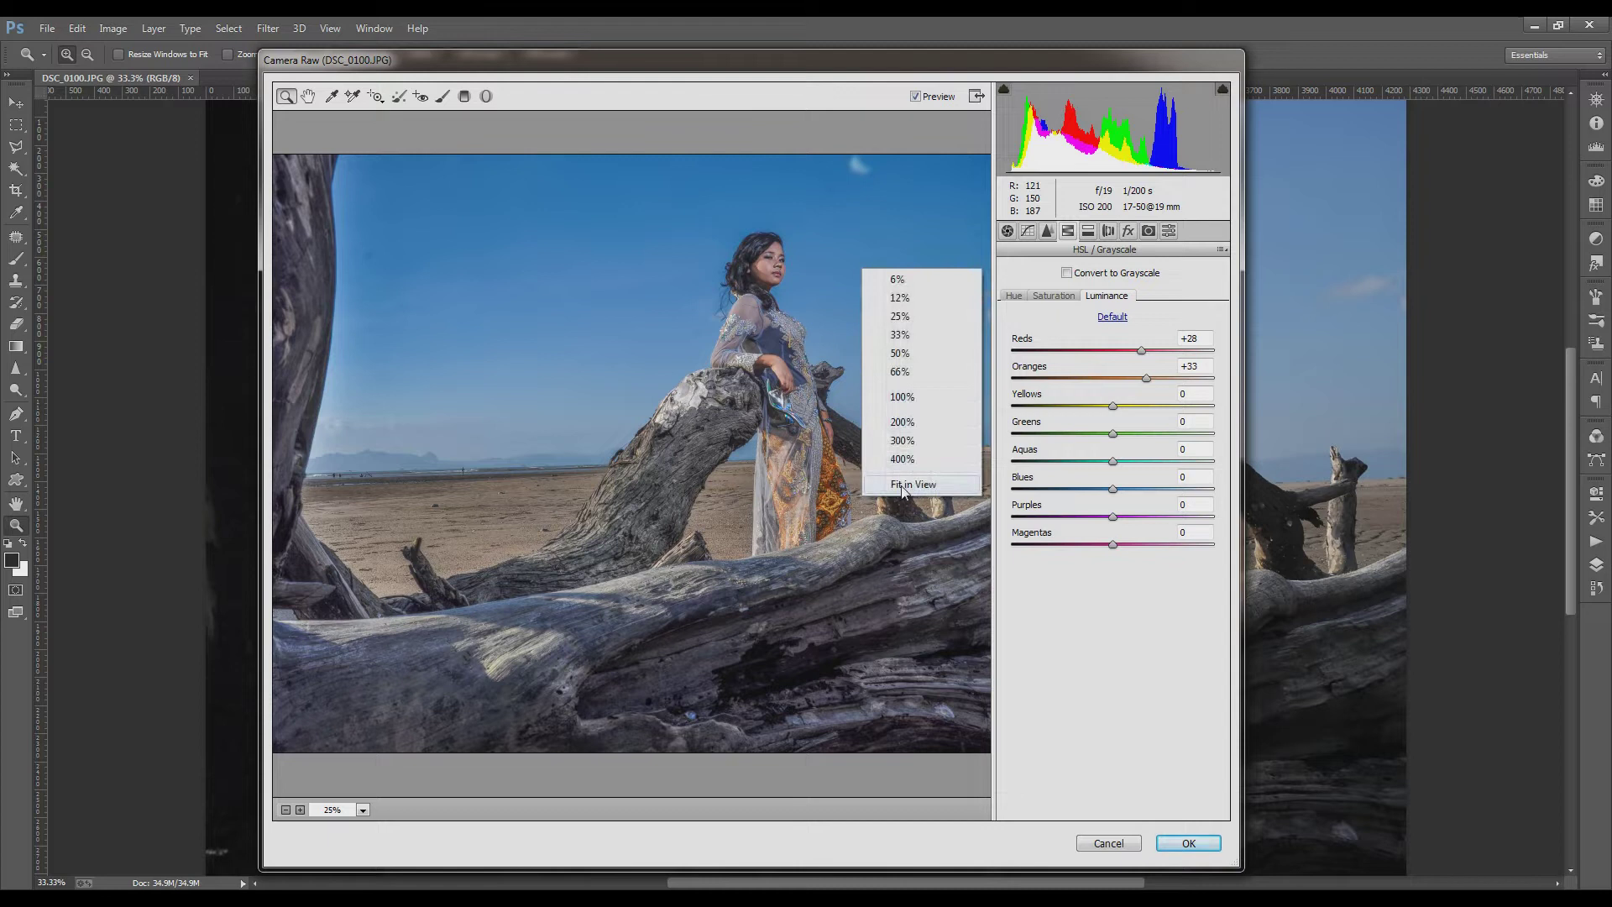
{"action": "left_click", "coordinate": [901, 485]}
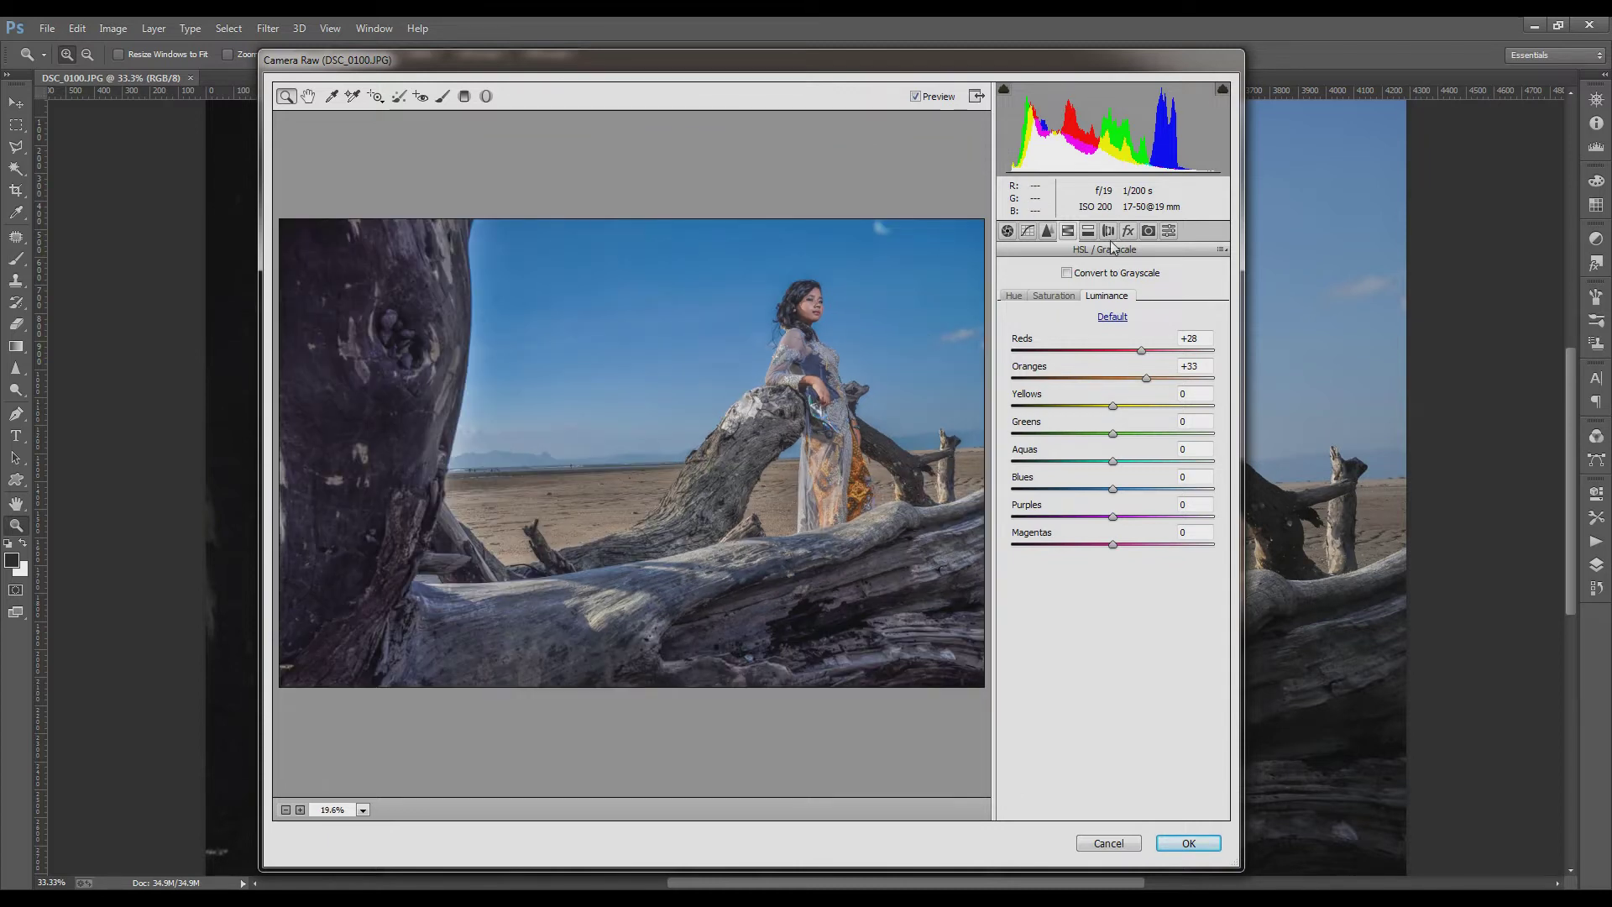
{"action": "left_click", "coordinate": [1110, 231]}
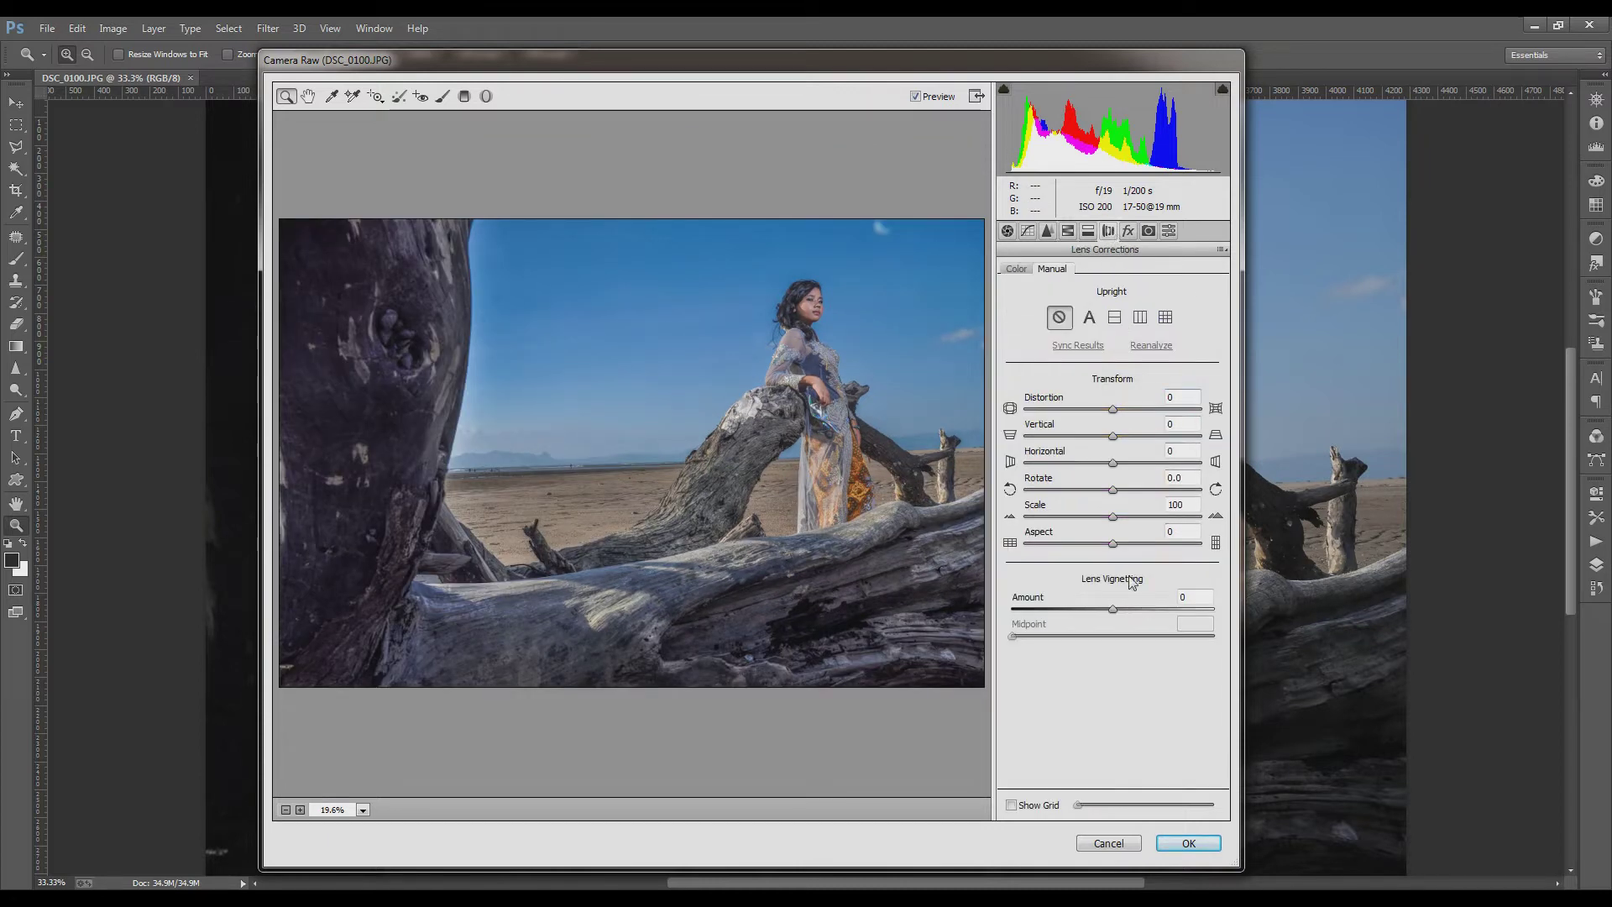
Set manual transform Vertical +10, Distortion +9, Aspect +10, Rotate +1.4, and apply Camera Raw.
{"action": "left_click", "coordinate": [1114, 435]}
{"action": "left_click_drag", "start_coordinate": [1115, 440], "coordinate": [1125, 443]}
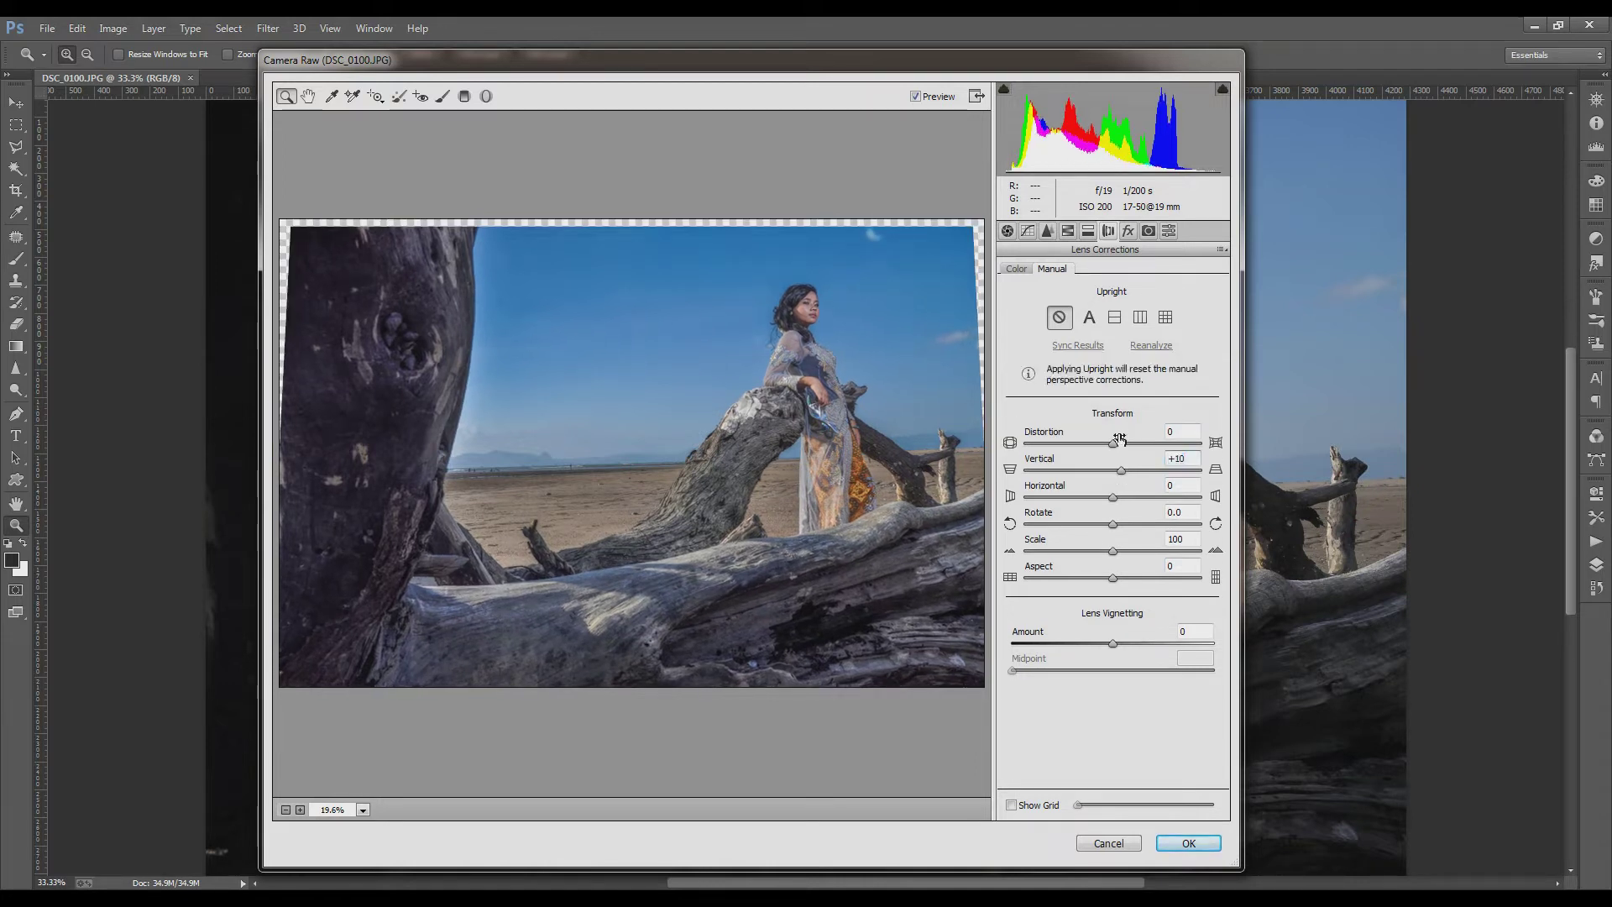
{"action": "left_click_drag", "start_coordinate": [1115, 445], "coordinate": [1123, 446]}
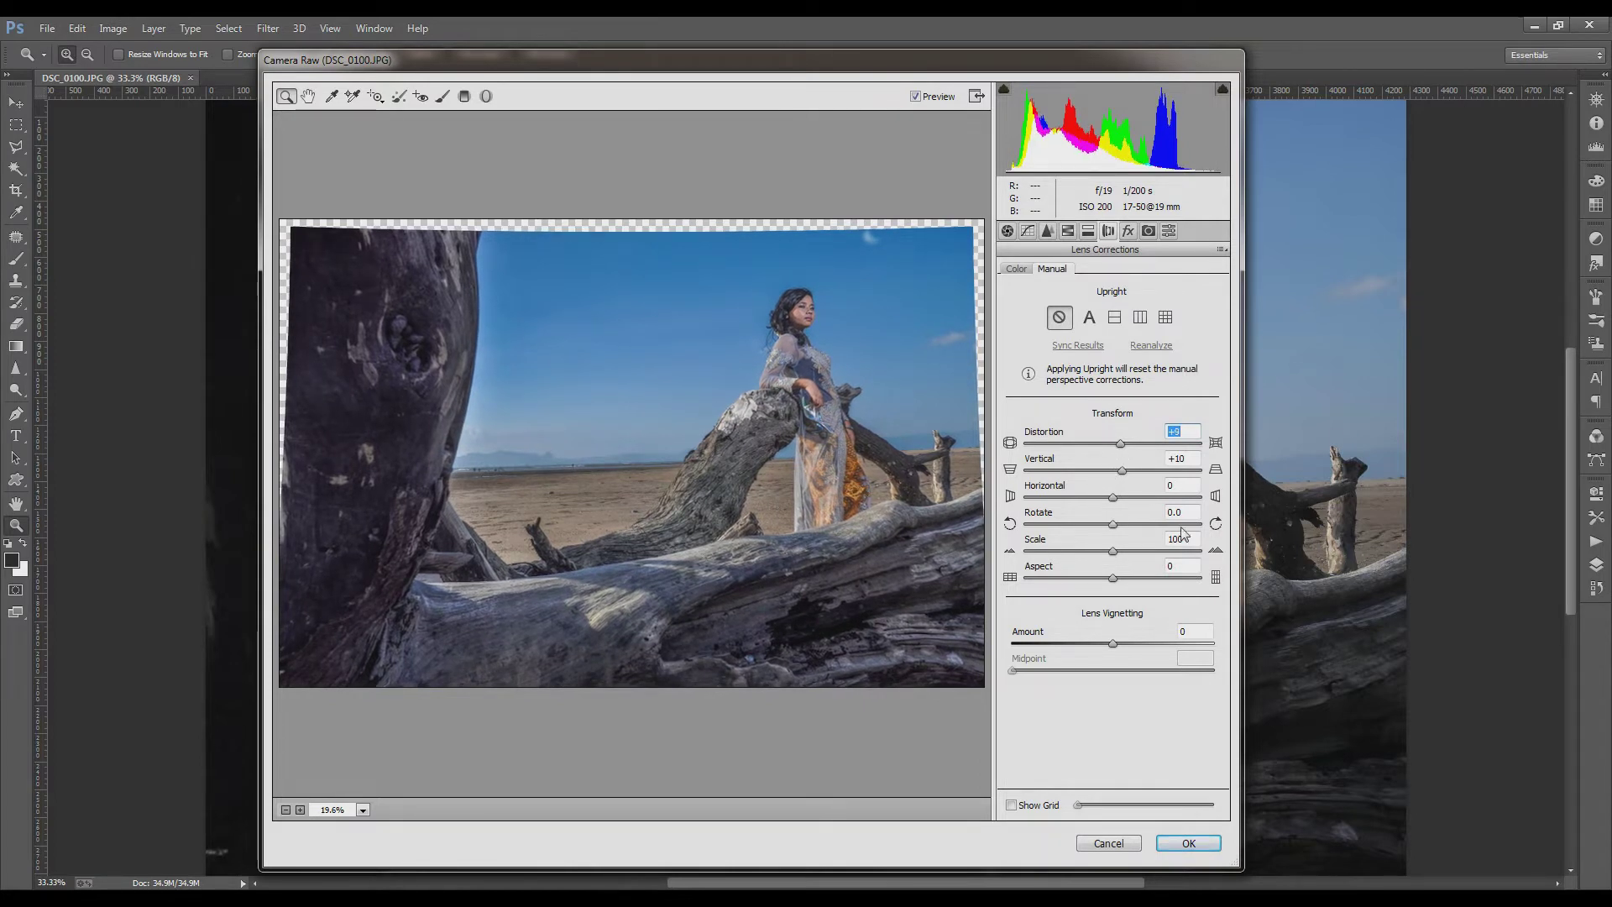
{"action": "left_click", "coordinate": [1116, 579]}
{"action": "left_click_drag", "start_coordinate": [1116, 579], "coordinate": [1123, 581]}
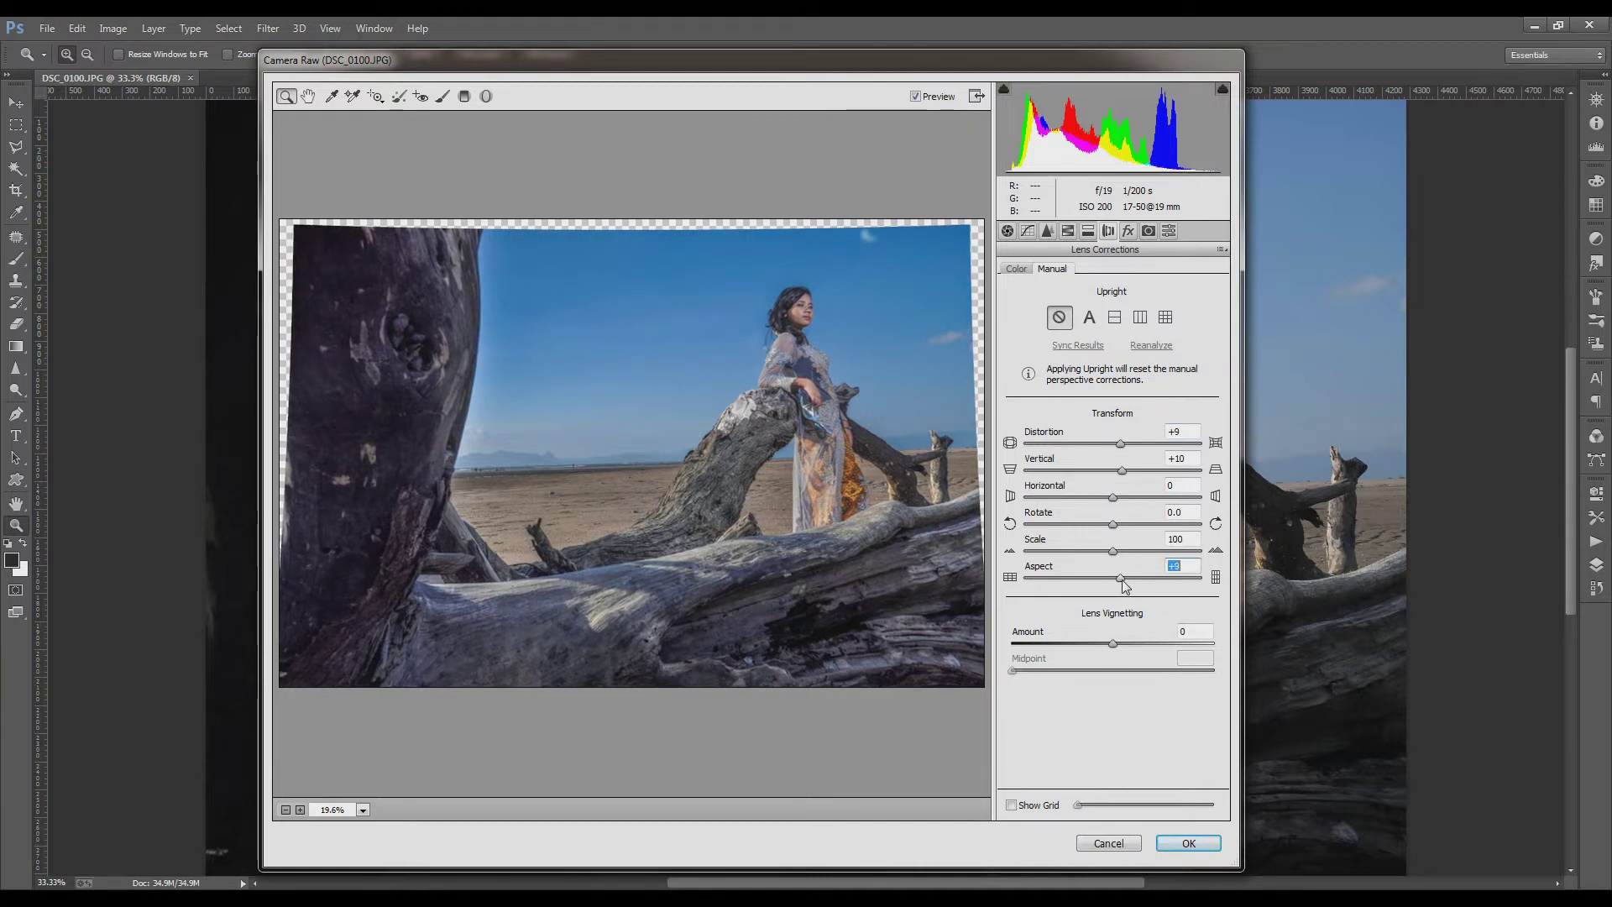
{"action": "left_click_drag", "start_coordinate": [1123, 580], "coordinate": [1125, 580]}
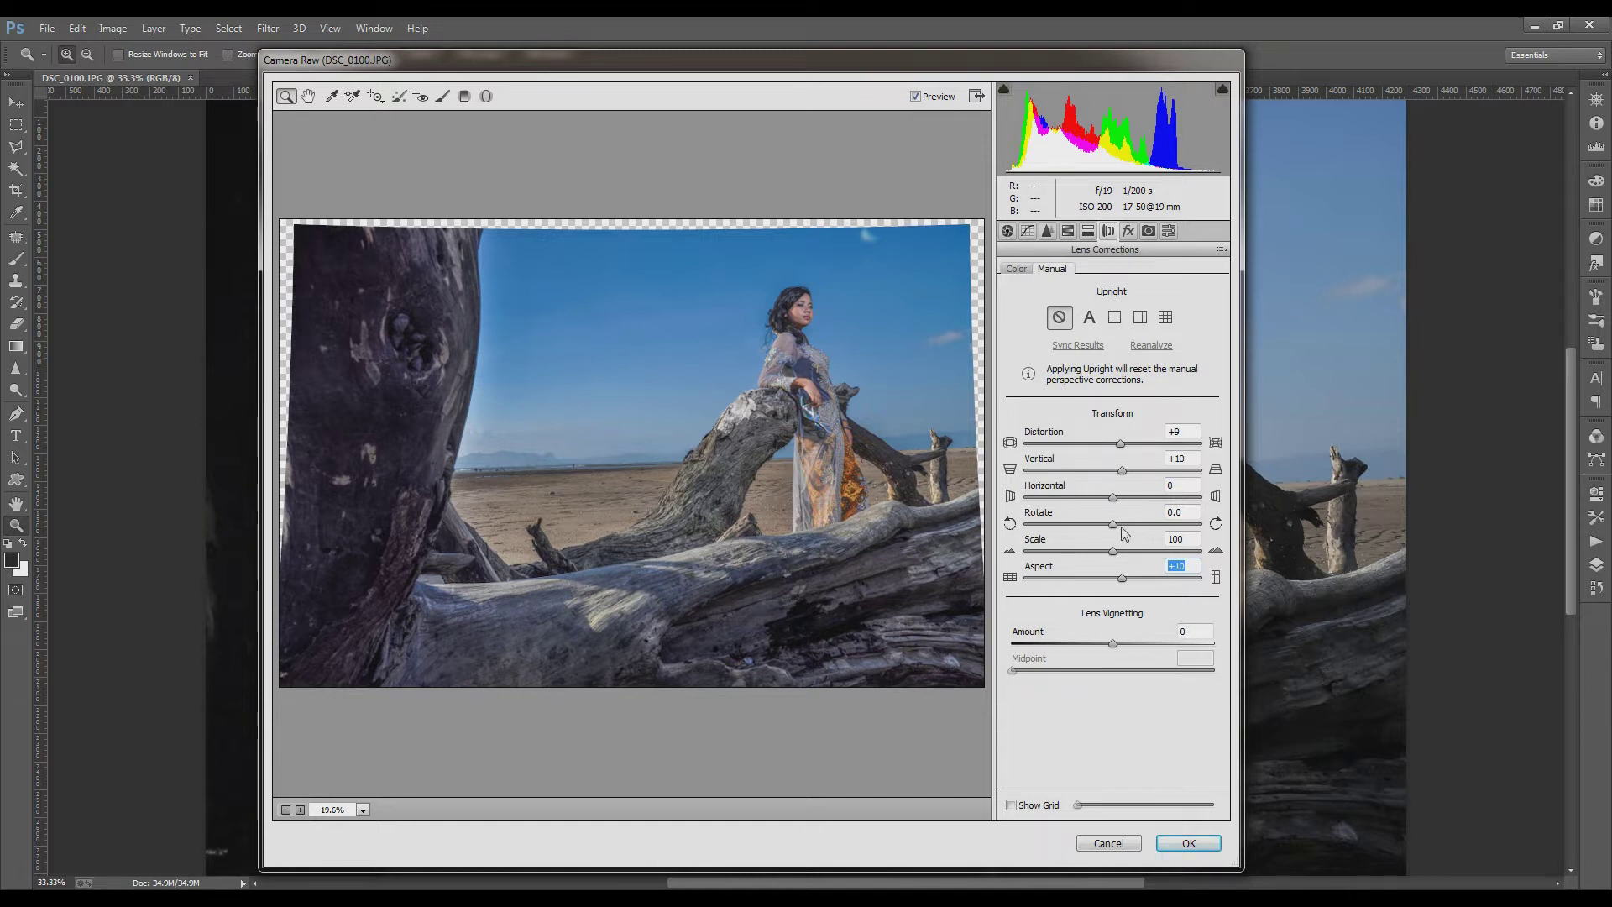
{"action": "left_click_drag", "start_coordinate": [1113, 524], "coordinate": [1137, 533]}
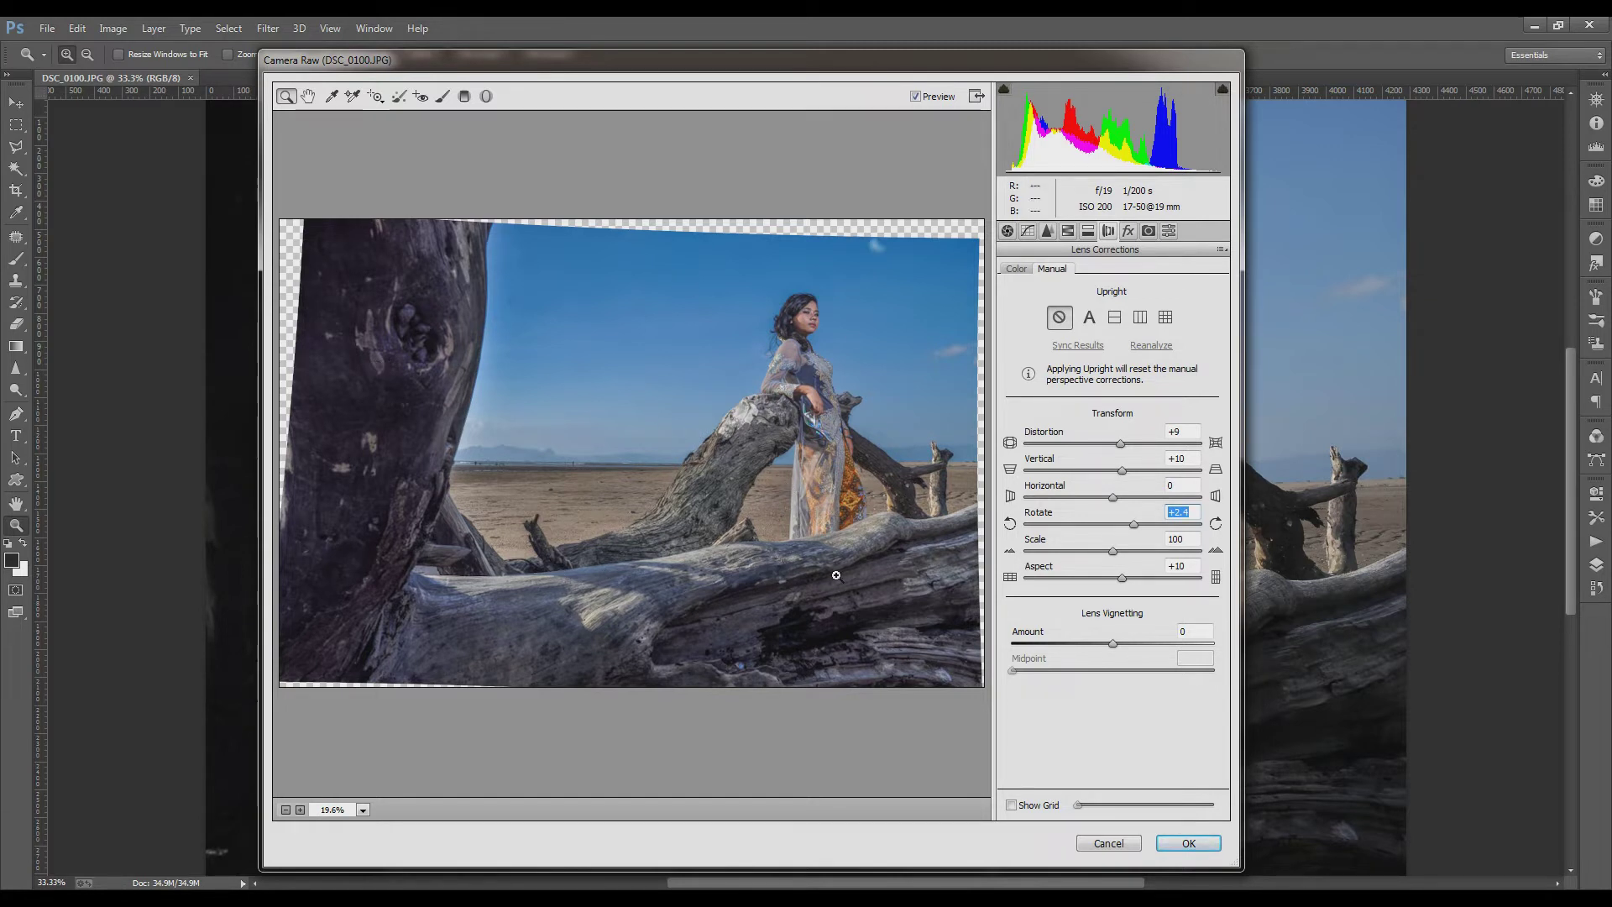
{"action": "left_click", "coordinate": [1180, 844]}
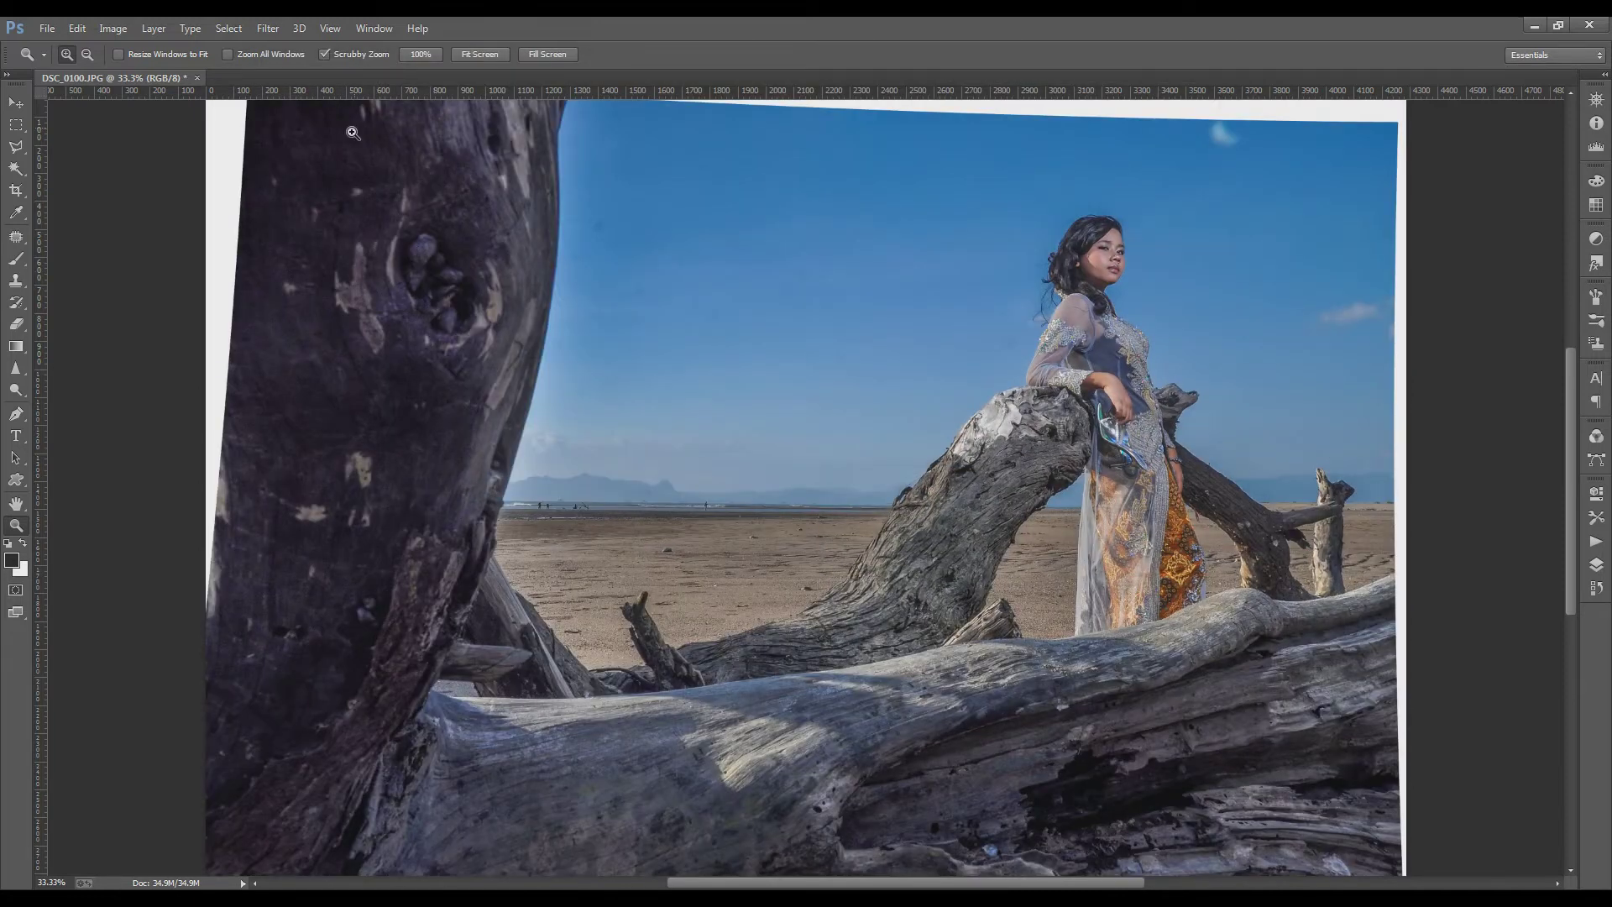
Zoom out to 25% and marquee the left portion of the photo from the trunk to the woman.
{"action": "key", "text": "ctrl+minus"}
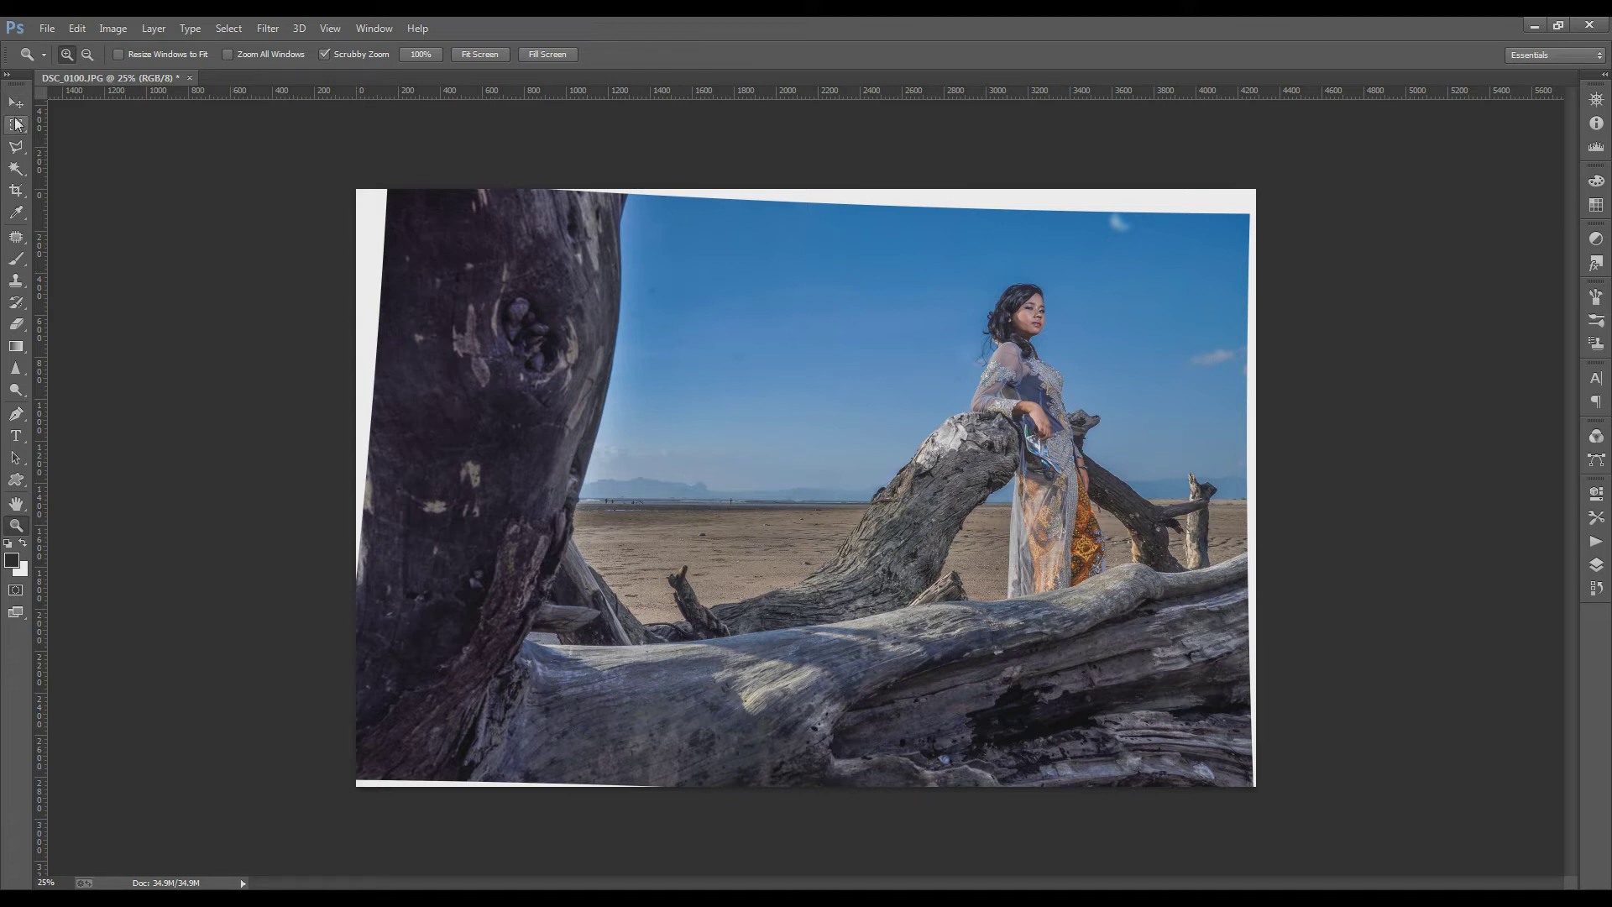
{"action": "key", "text": "ctrl+minus"}
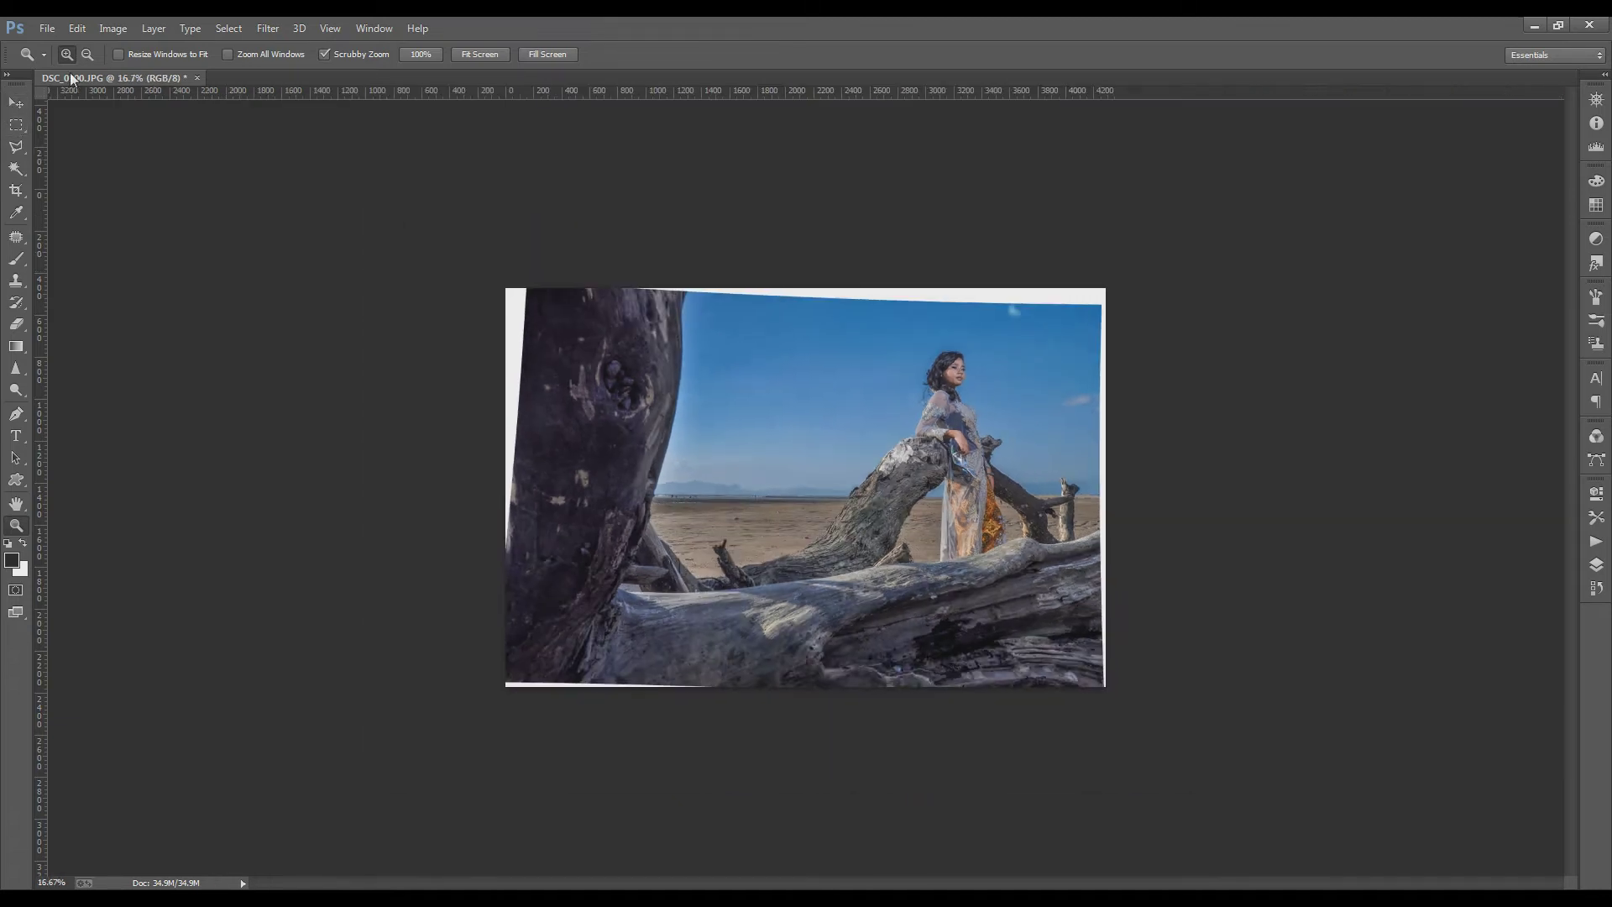
{"action": "key", "text": "ctrl+plus"}
{"action": "key", "text": "ctrl+plus"}
{"action": "key", "text": "ctrl+minus"}
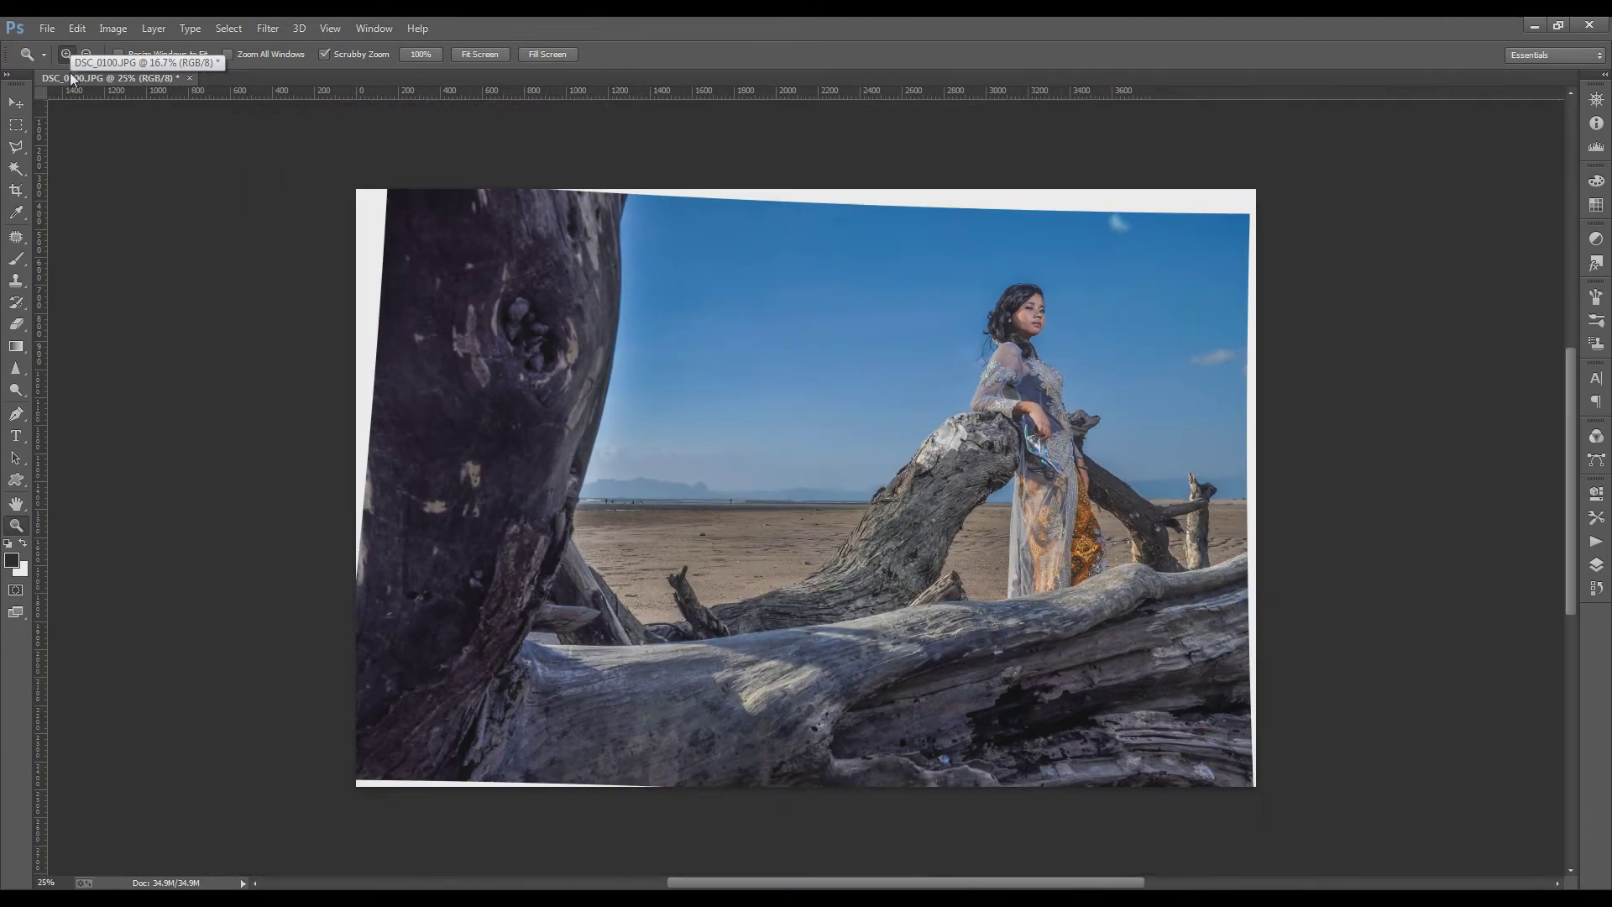
{"action": "left_click", "coordinate": [15, 126]}
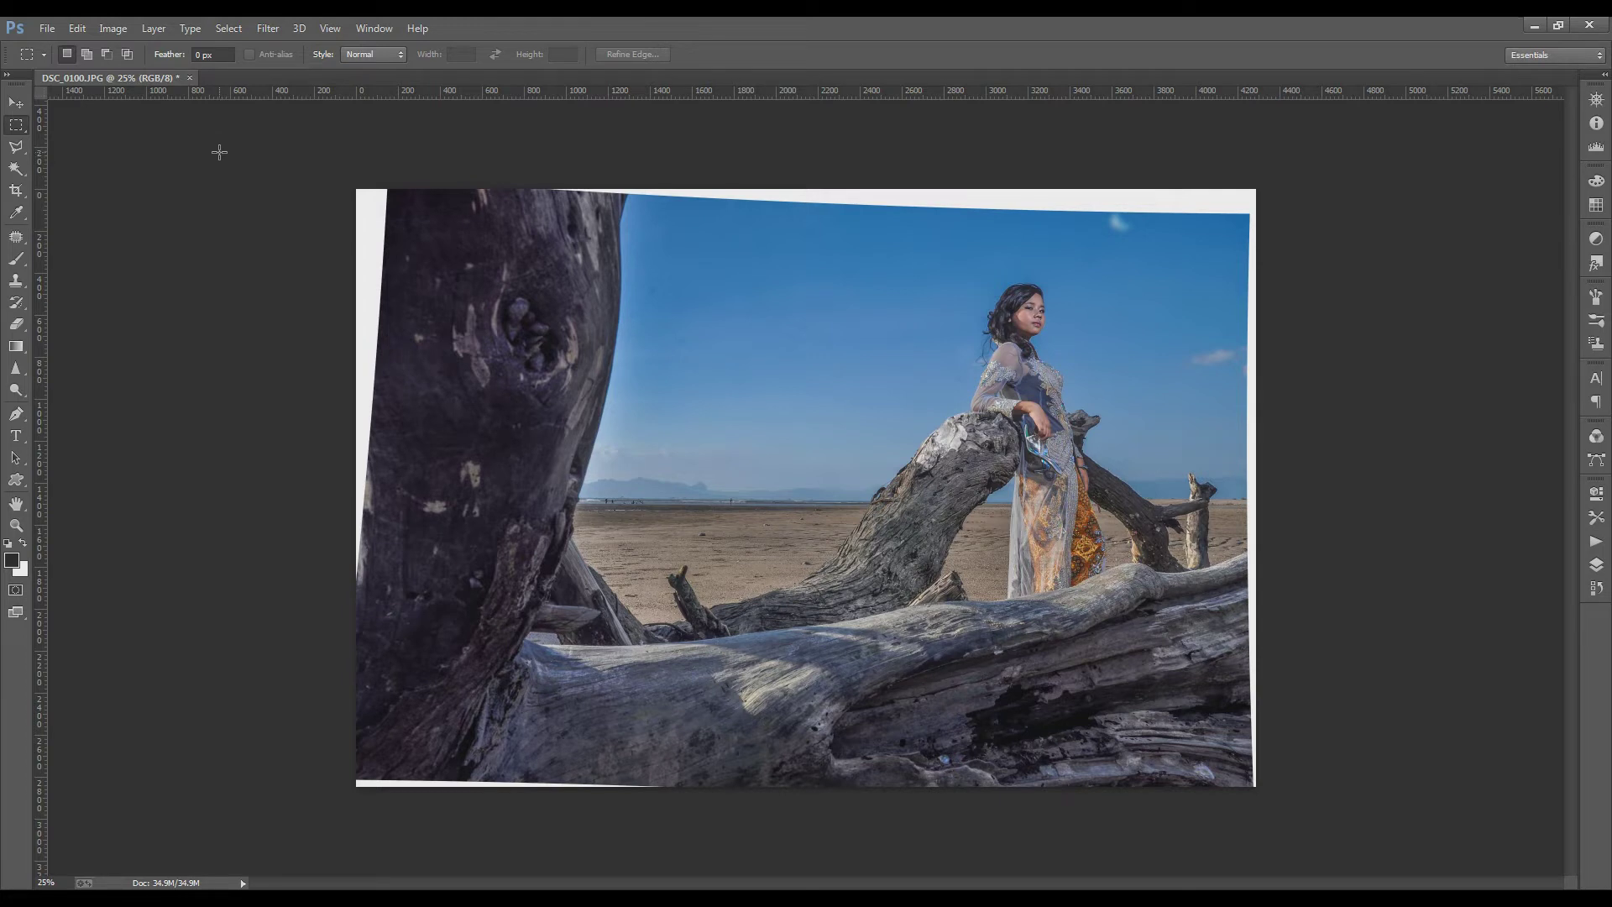
{"action": "mouse_move", "coordinate": [358, 191]}
{"action": "left_mouse_down"}
{"action": "mouse_move", "coordinate": [692, 737]}
{"action": "mouse_move", "coordinate": [964, 818]}
{"action": "left_mouse_up"}
Copy the left portion to a layer, stretch it over the left white edge, and merge it.
{"action": "left_click_drag", "start_coordinate": [965, 818], "coordinate": [963, 818]}
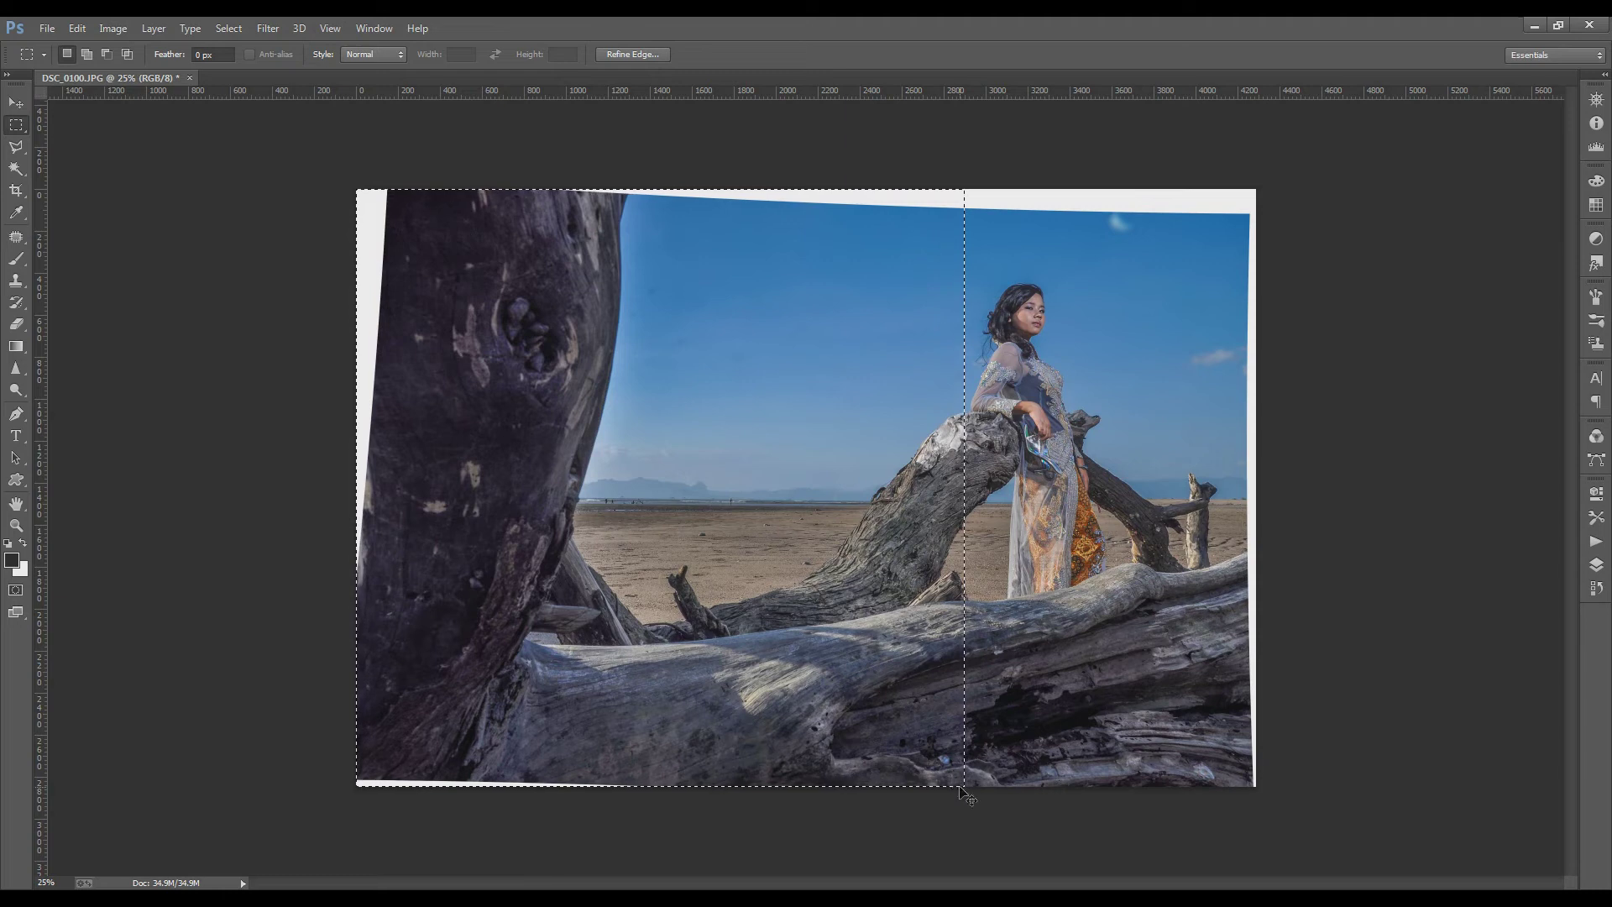
{"action": "key", "text": "ctrl+j"}
{"action": "key", "text": "ctrl+t"}
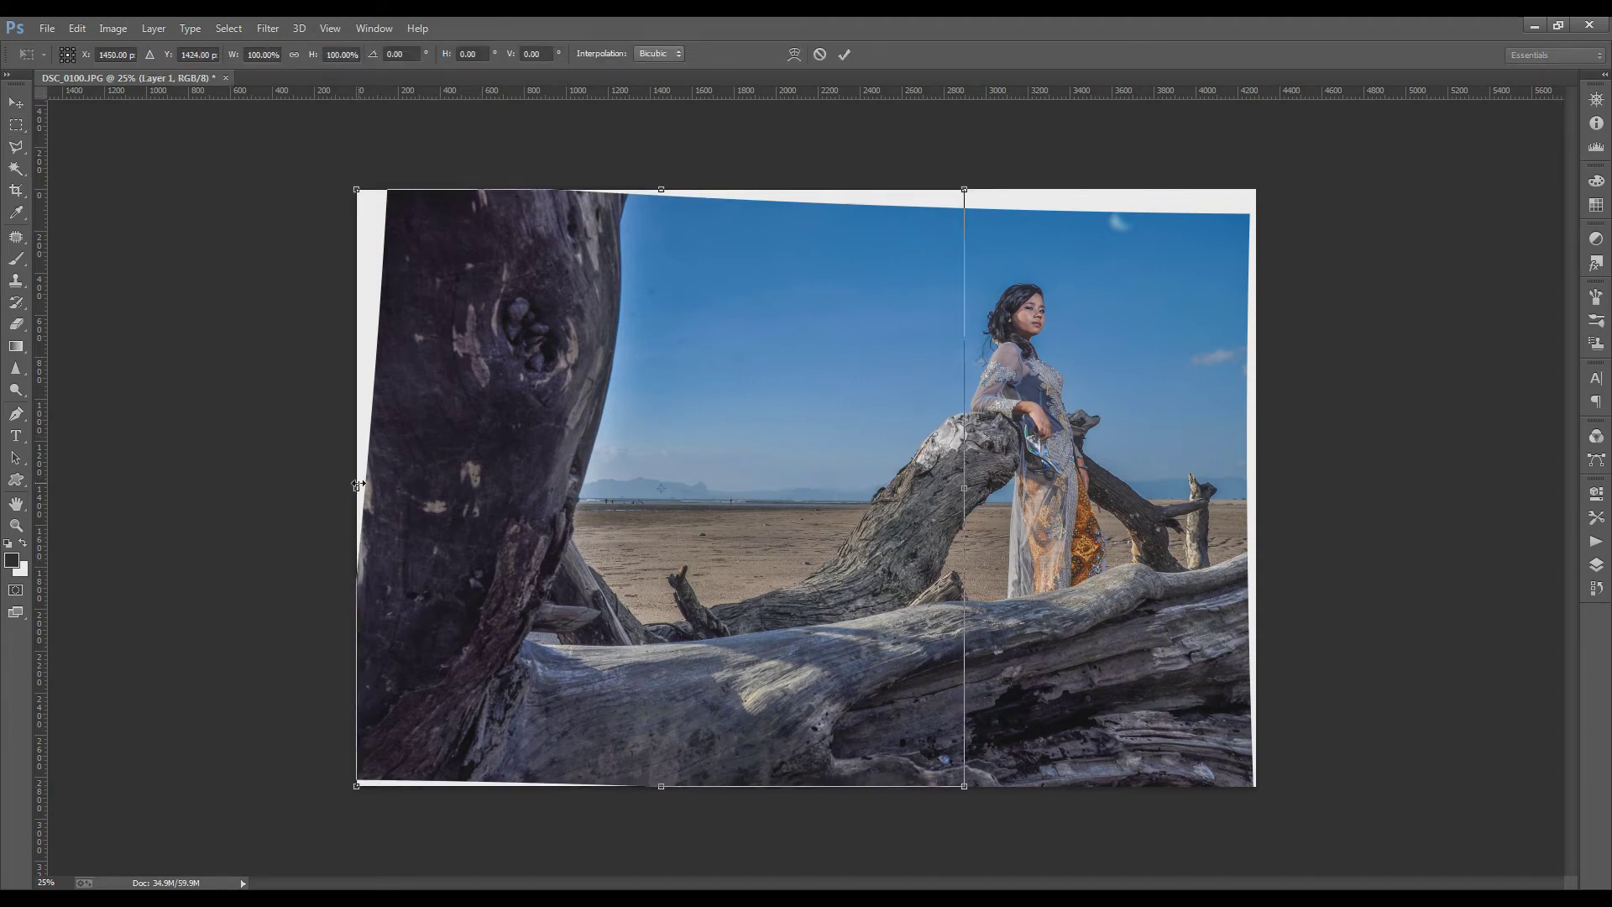
{"action": "left_click_drag", "start_coordinate": [357, 487], "coordinate": [312, 490]}
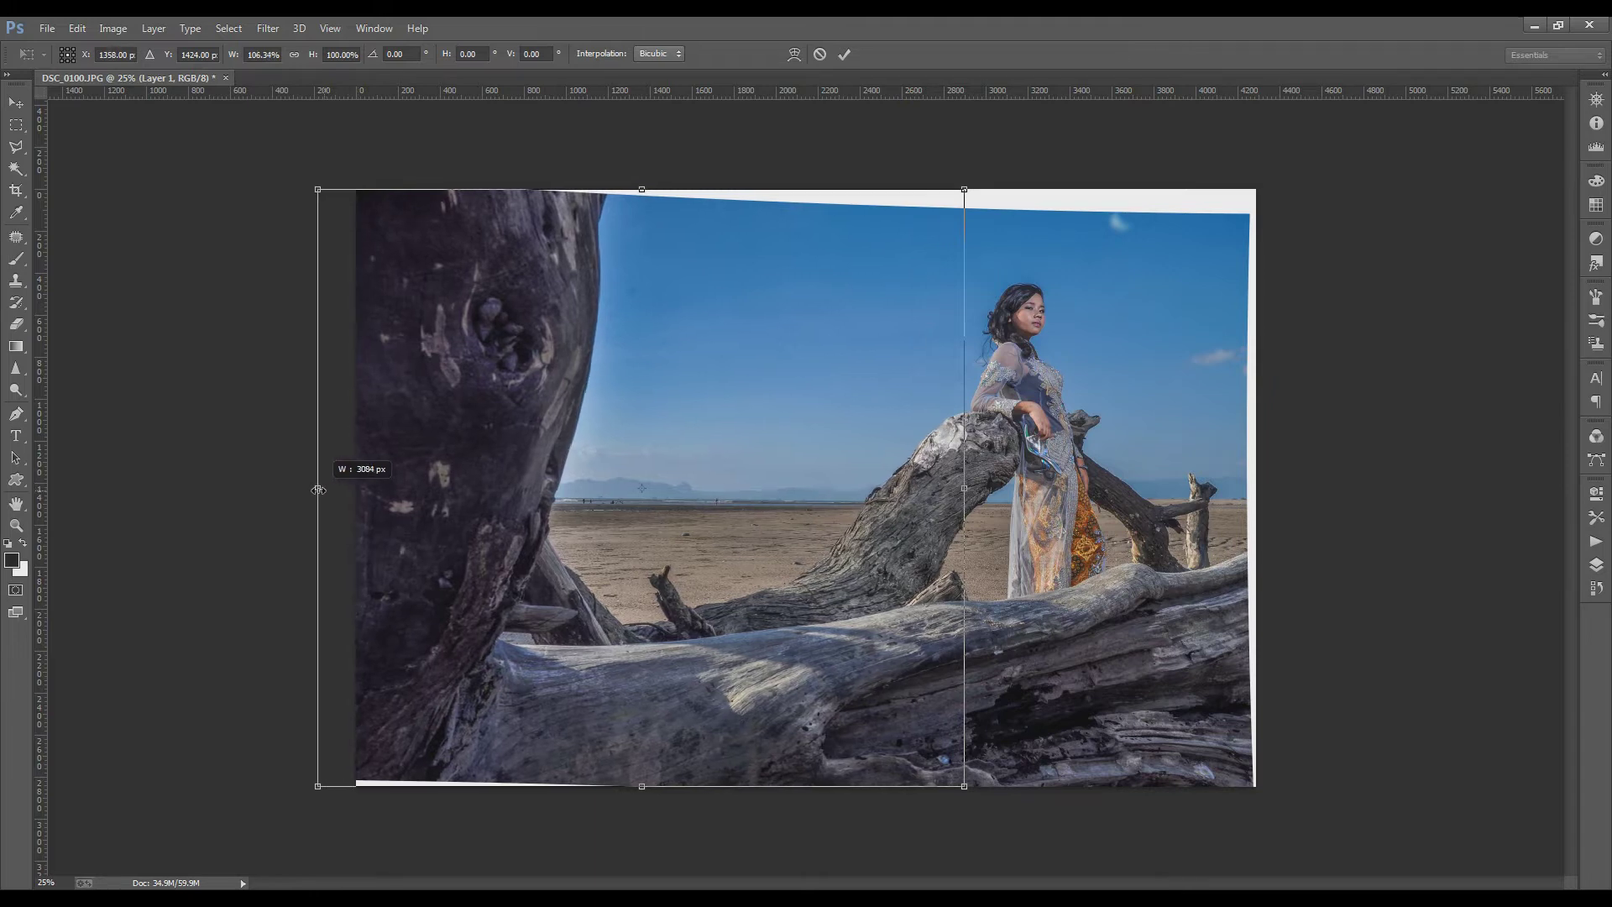
{"action": "left_click", "coordinate": [845, 54]}
{"action": "key", "text": "ctrl+e"}
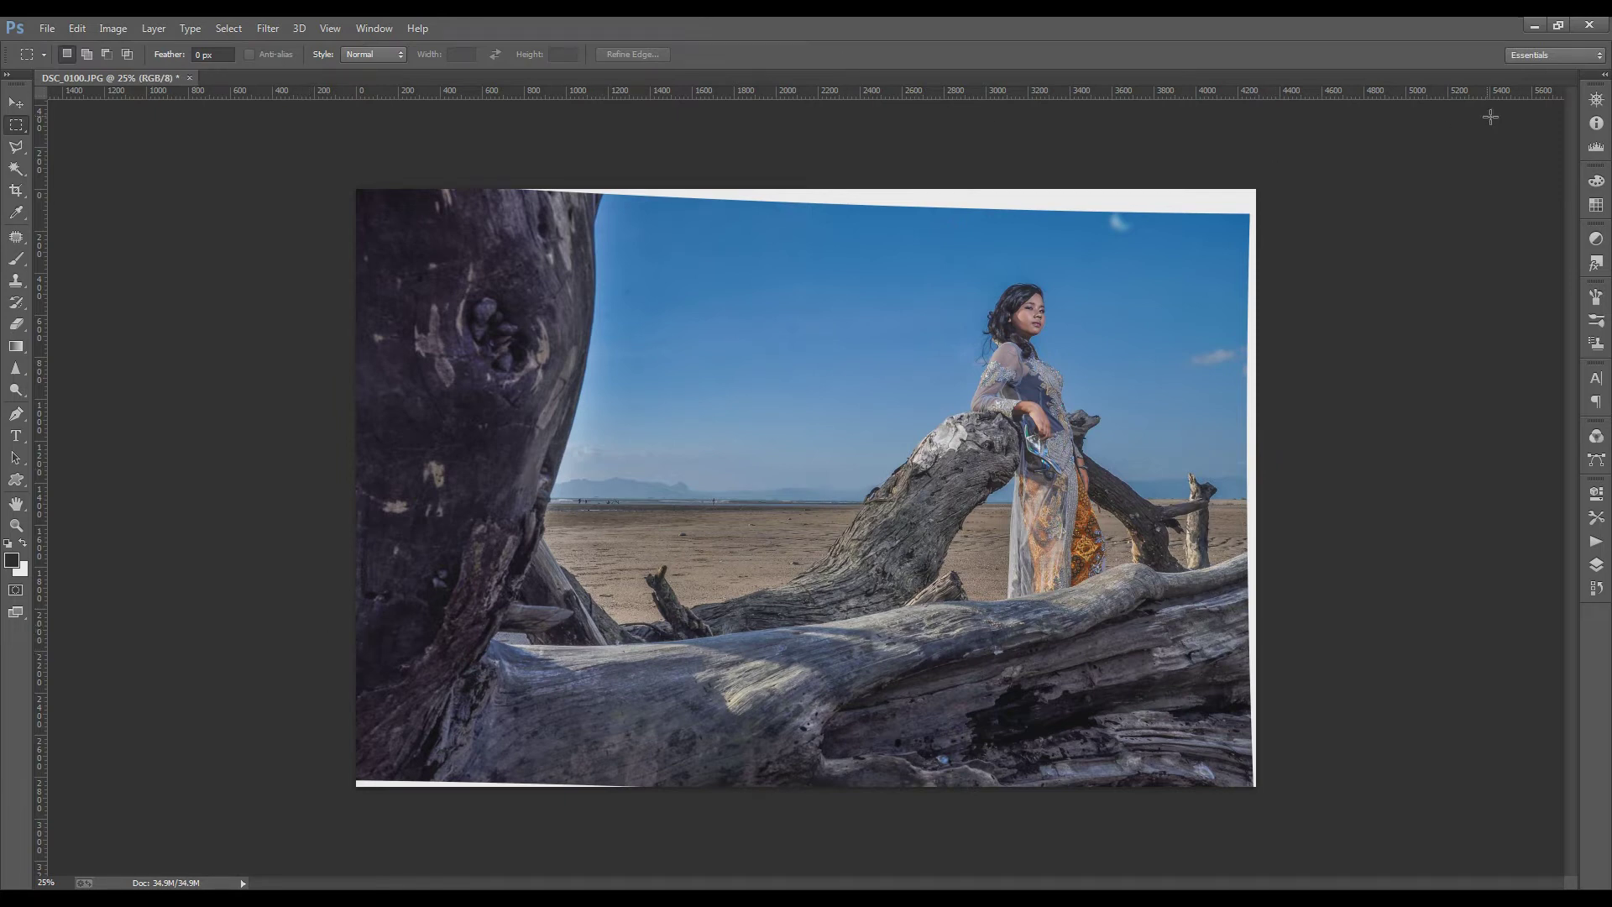
{"action": "left_click_drag", "start_coordinate": [1428, 134], "coordinate": [1112, 827]}
Undo the accidental white fill and paste, restoring the right-edge strip.
{"action": "key", "text": "Delete"}
{"action": "key", "text": "ctrl+d"}
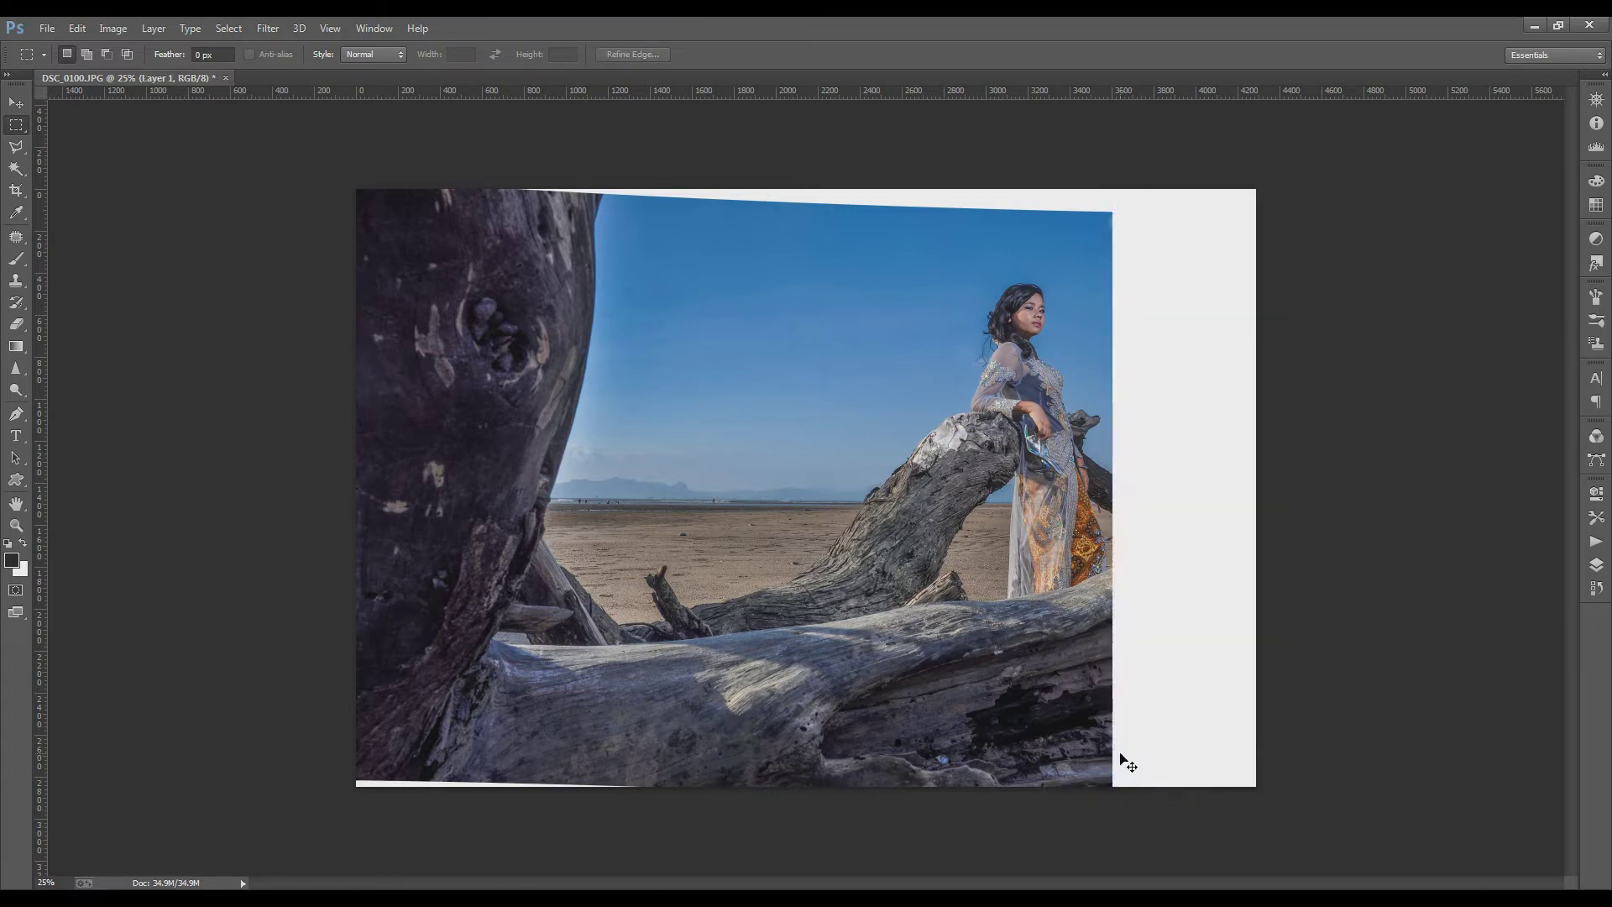
{"action": "key", "text": "ctrl+v"}
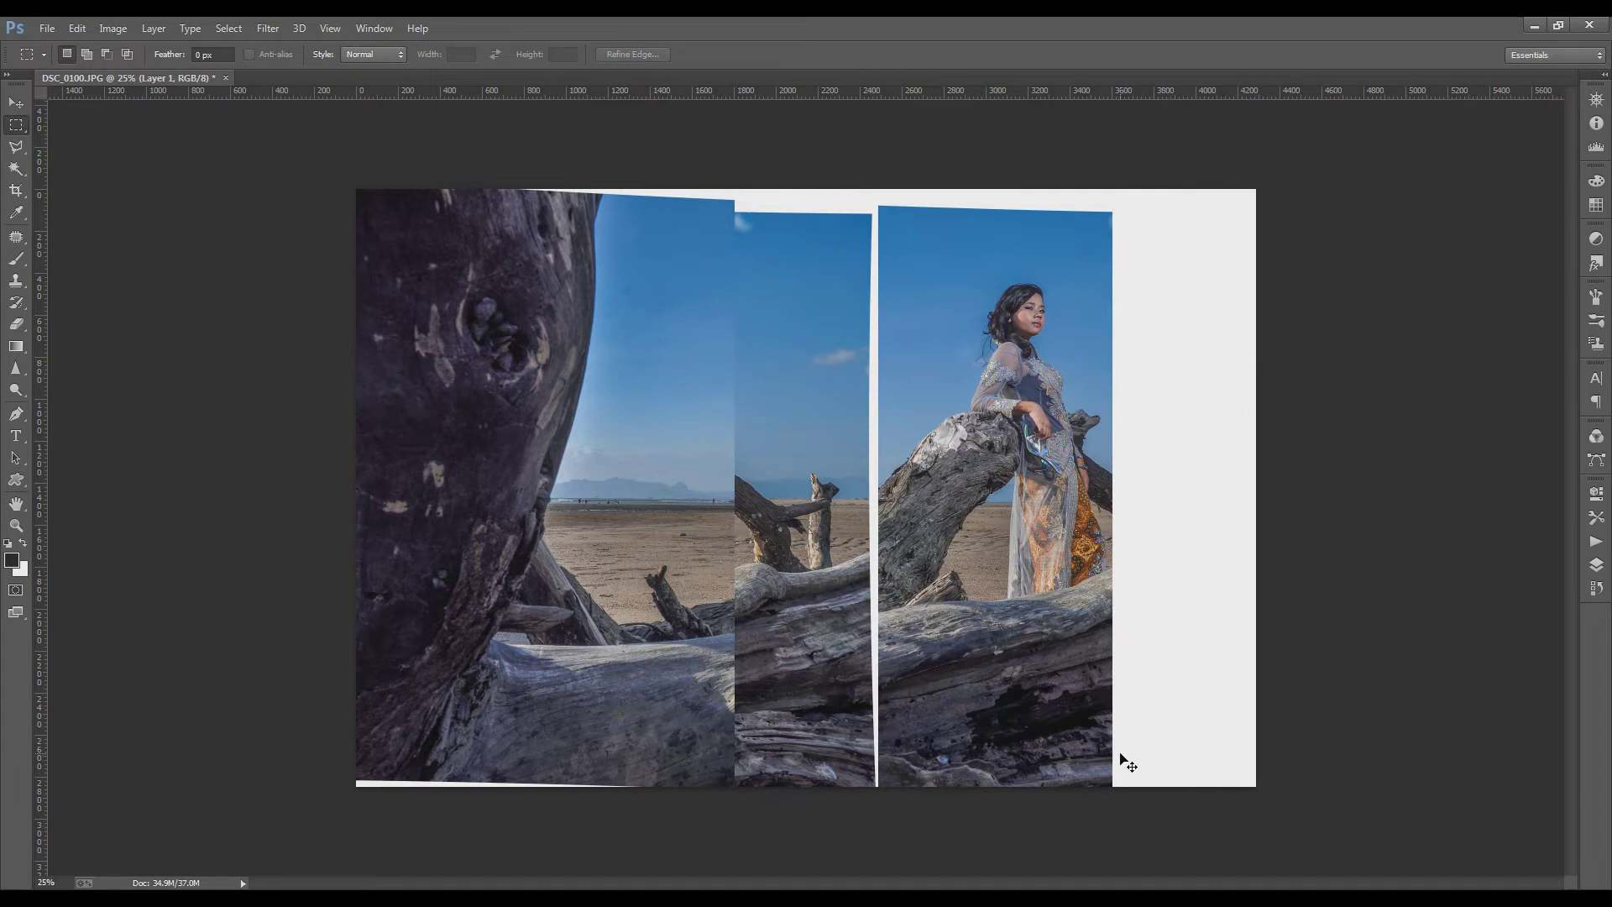
{"action": "key", "text": "ctrl+z"}
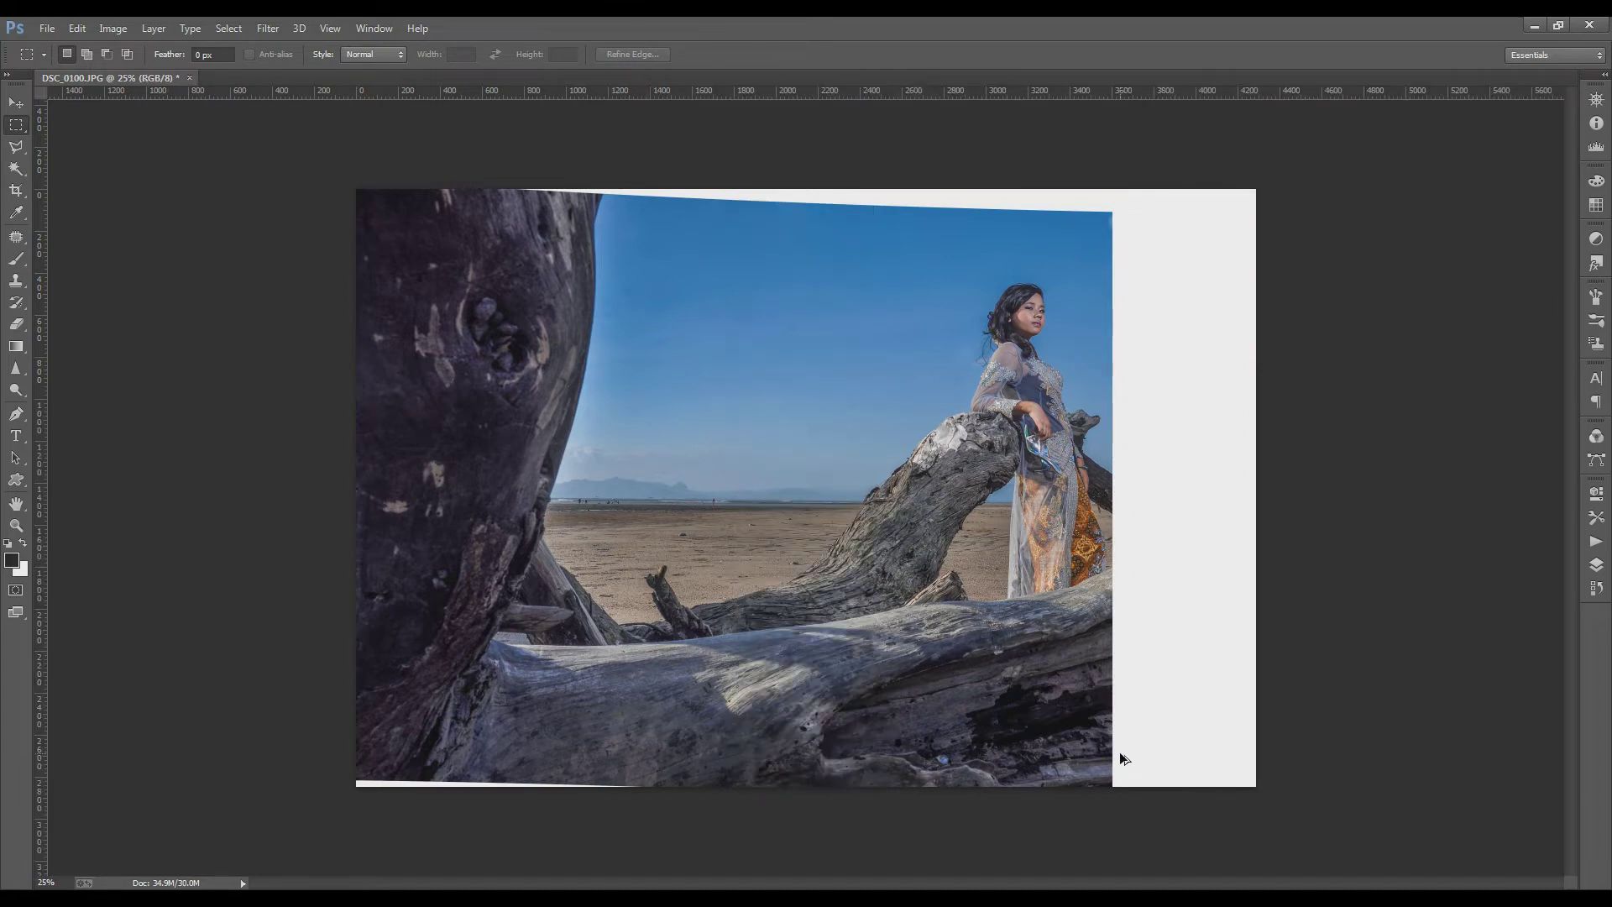
{"action": "key", "text": "ctrl+alt+z"}
{"action": "key", "text": "ctrl+alt+z"}
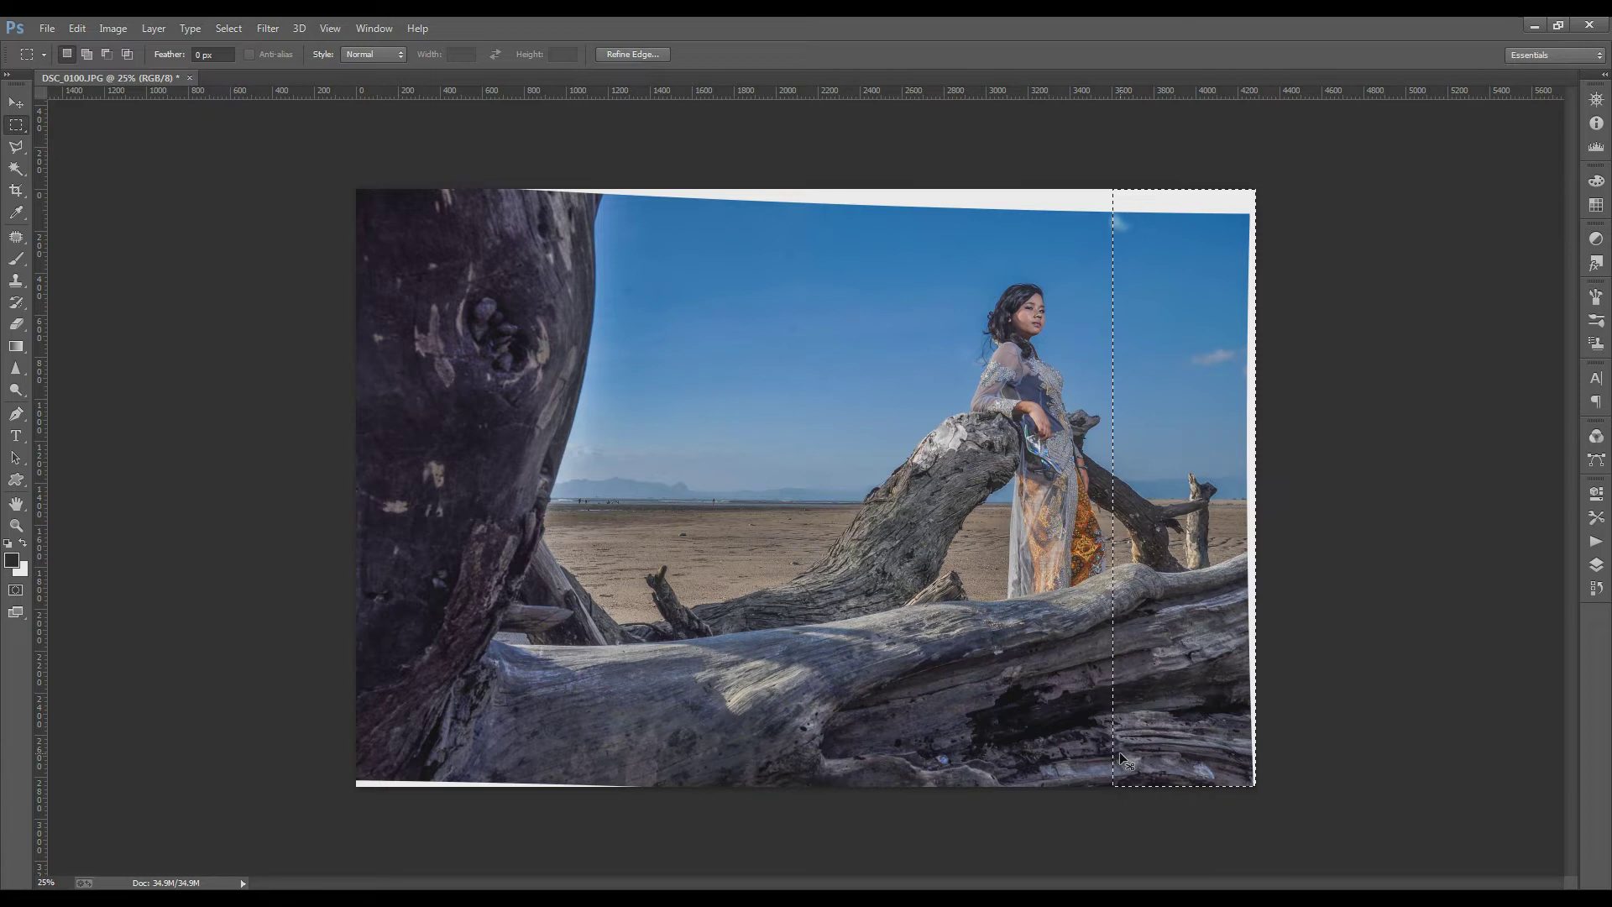
Copy the right strip to a layer and stretch it over the right white edge.
{"action": "key", "text": "ctrl+j"}
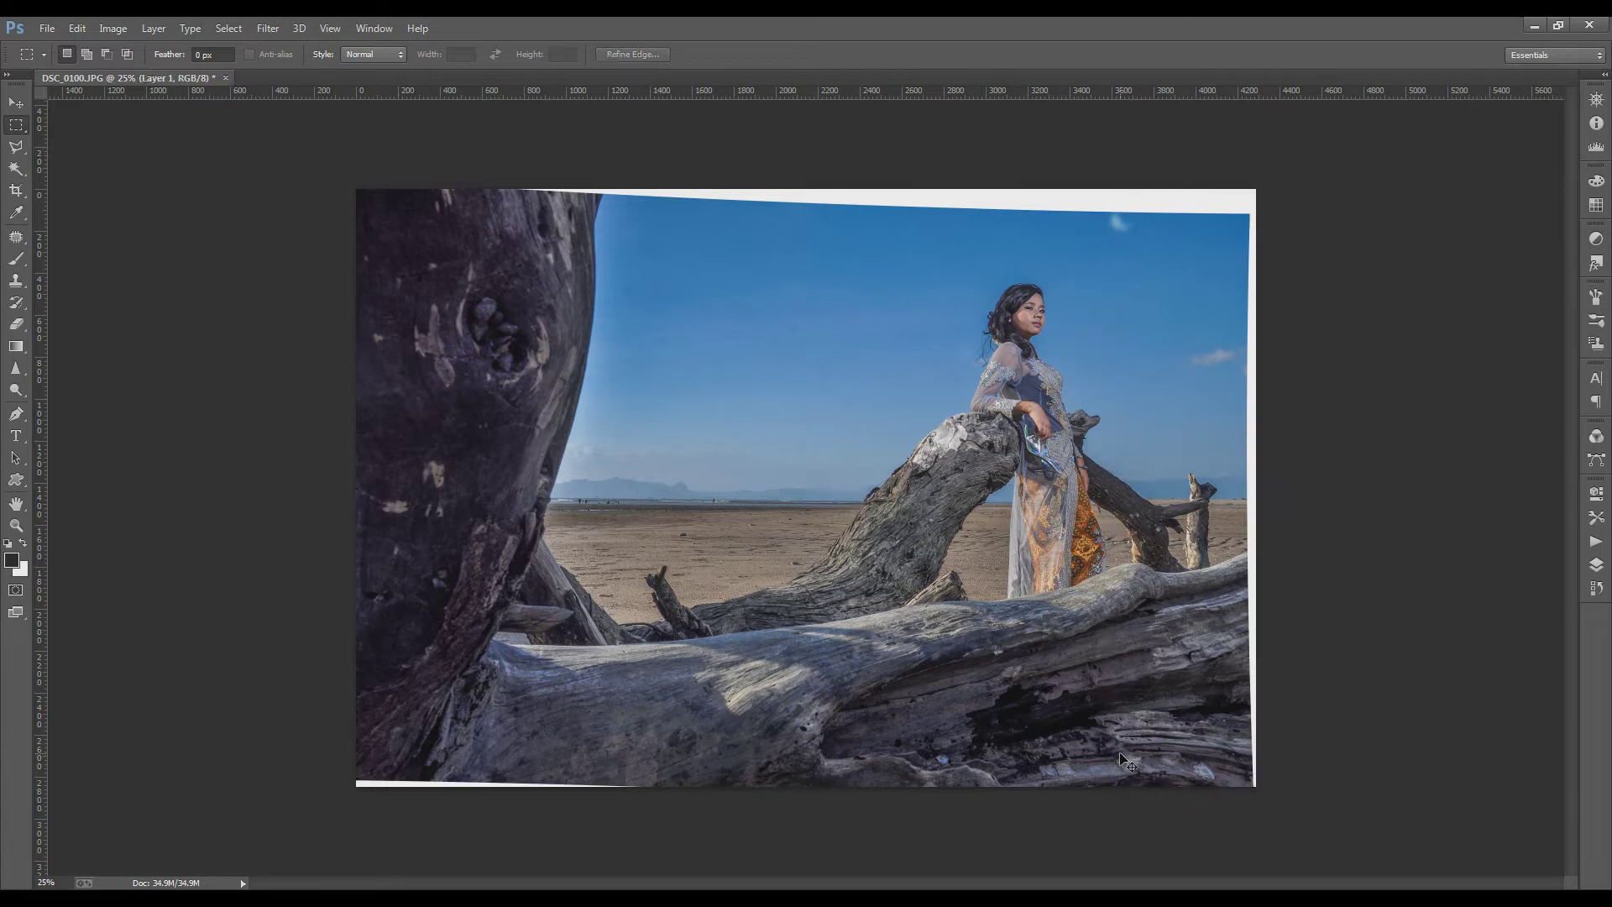
{"action": "key", "text": "ctrl+t"}
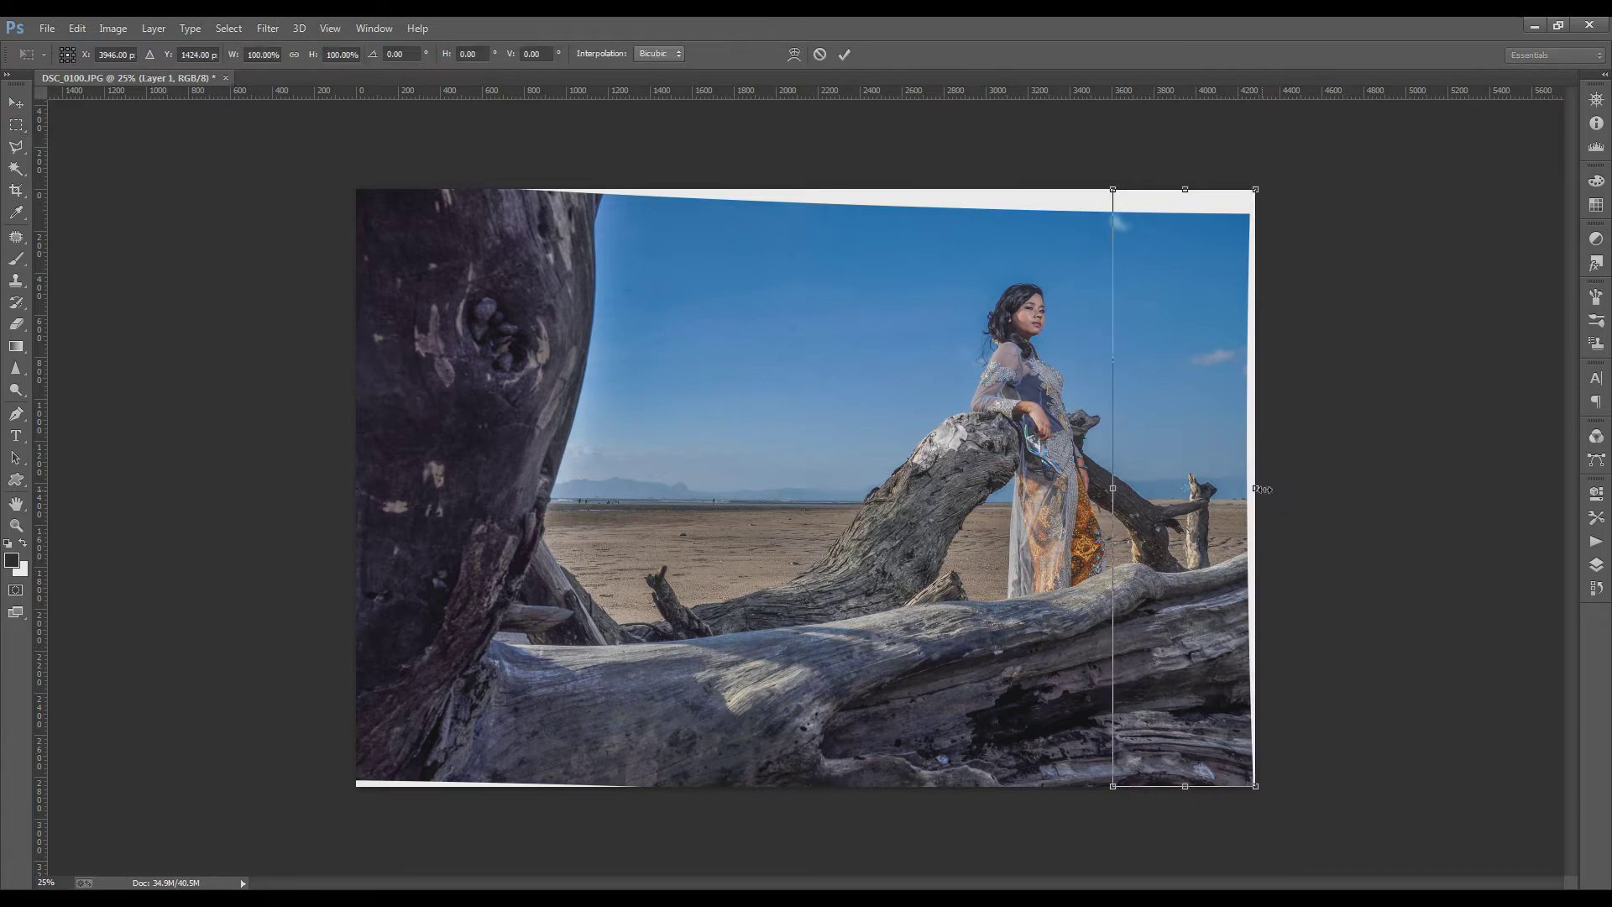
{"action": "left_click_drag", "start_coordinate": [1262, 499], "coordinate": [1277, 490]}
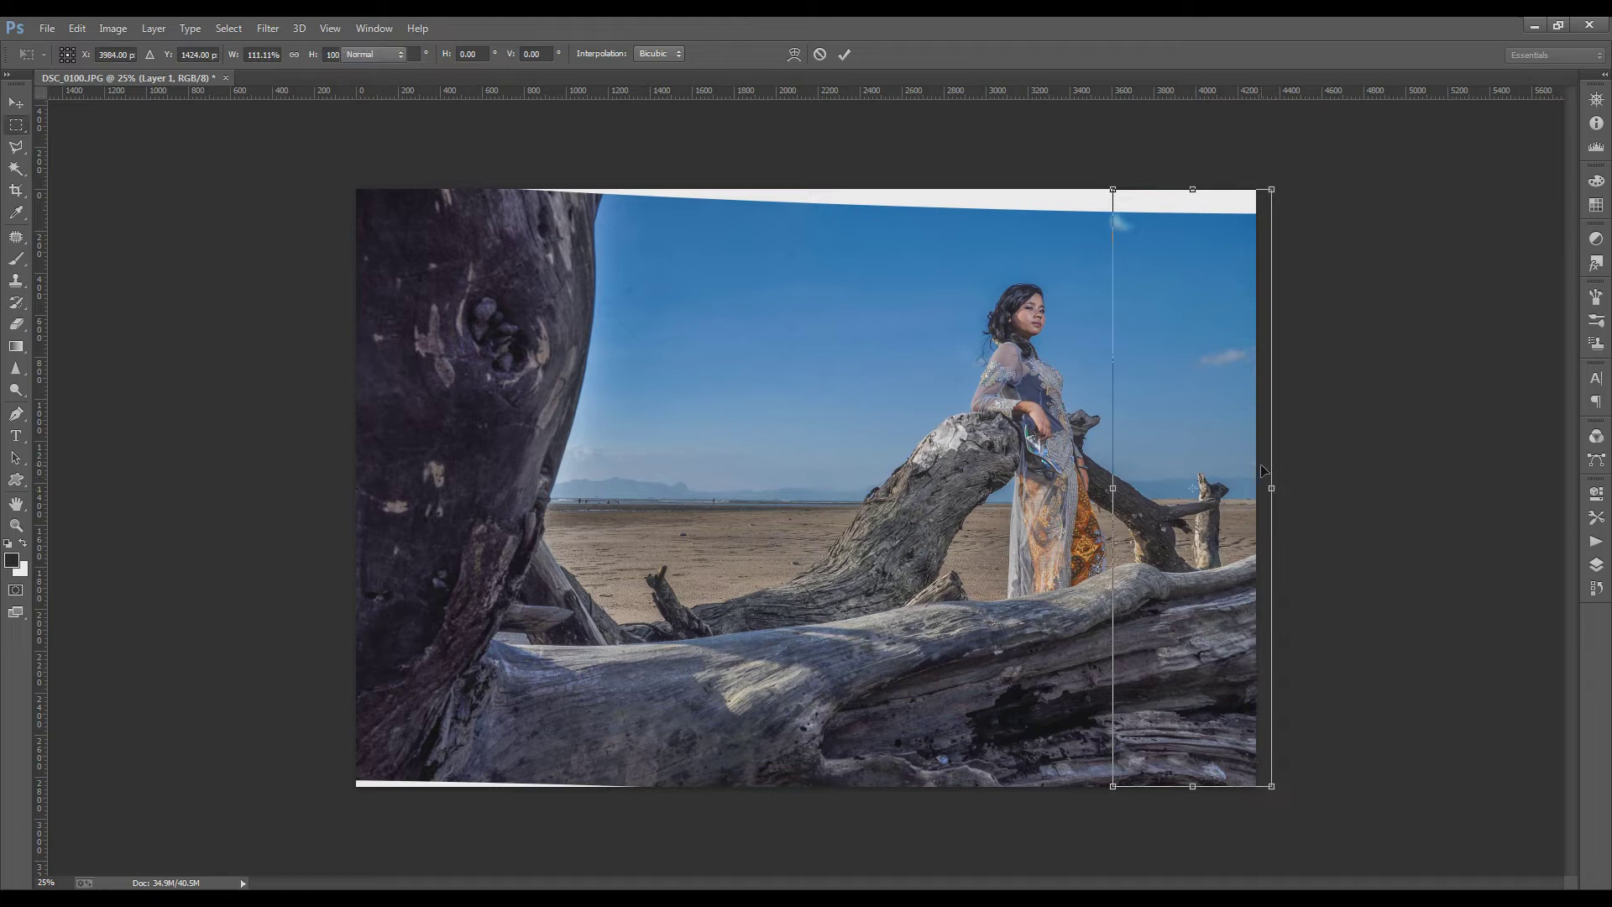
{"action": "key", "text": "Return"}
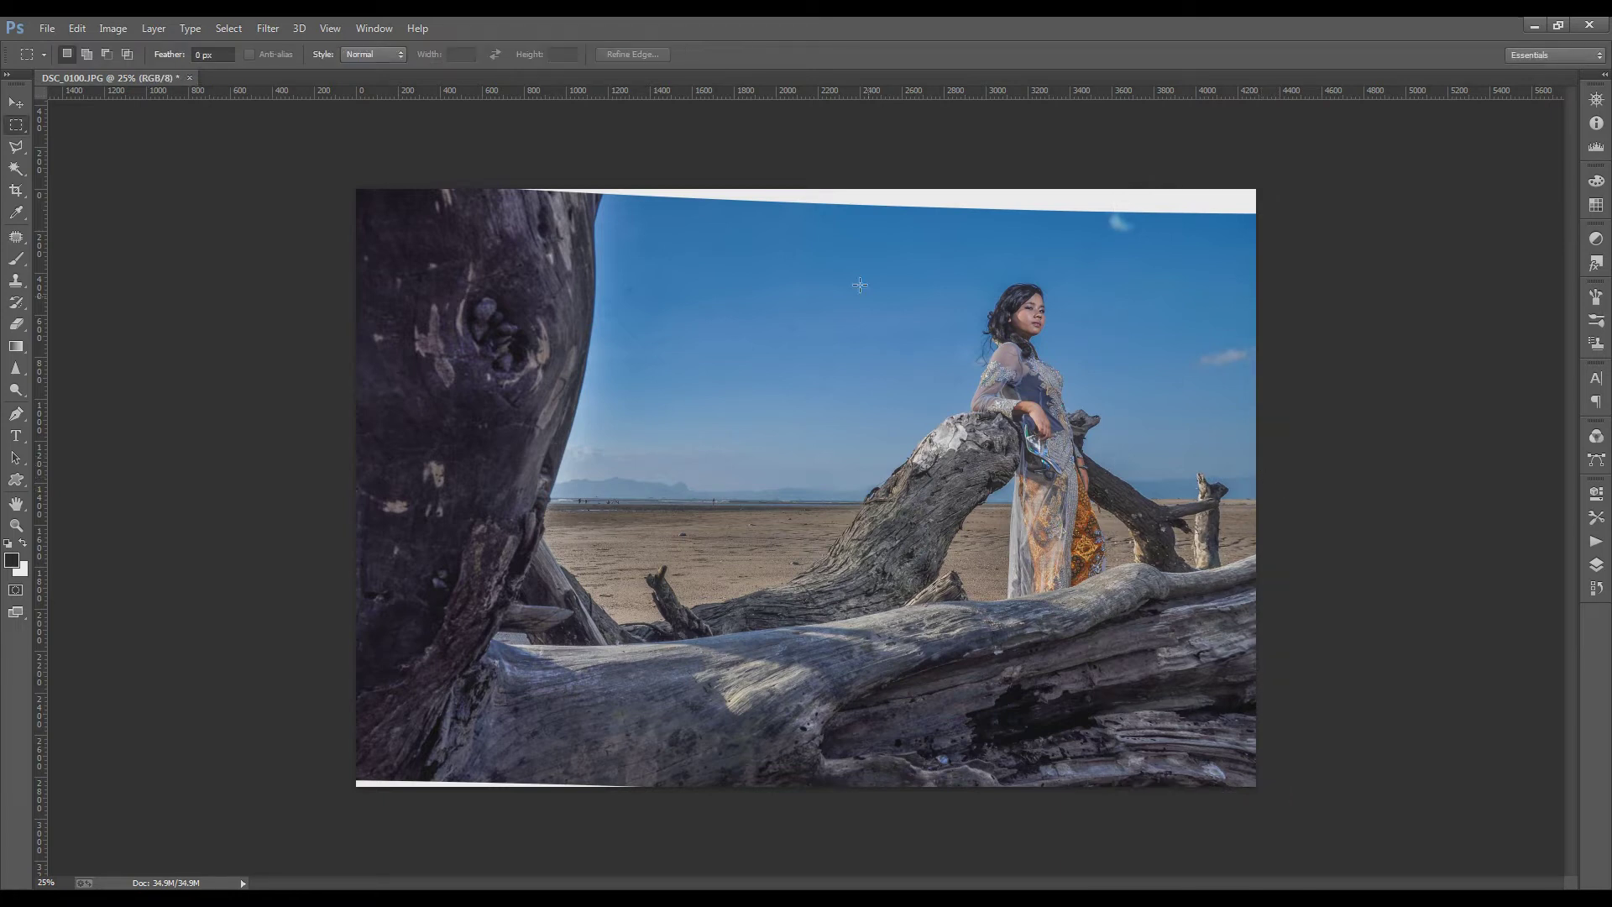
{"action": "left_click_drag", "start_coordinate": [324, 186], "coordinate": [1345, 271]}
Copy the top strip to a layer, stretch it up over the top white wedge, and merge.
{"action": "left_click_drag", "start_coordinate": [1345, 271], "coordinate": [1348, 279]}
{"action": "key", "text": "ctrl+j"}
{"action": "key", "text": "ctrl+t"}
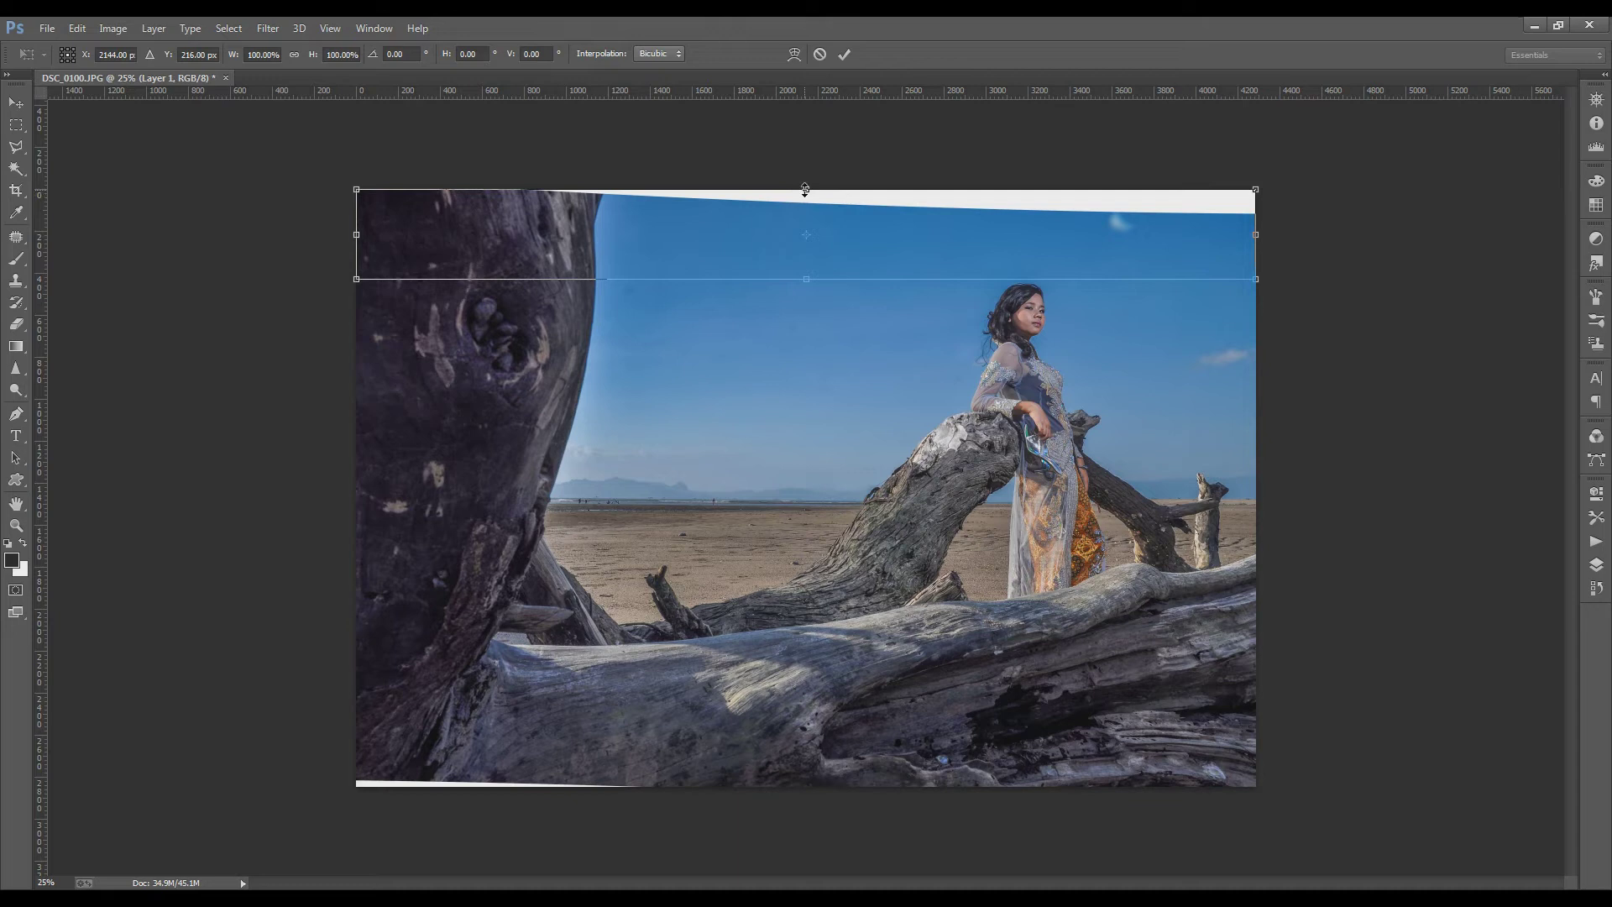
{"action": "left_click_drag", "start_coordinate": [805, 190], "coordinate": [802, 155]}
{"action": "key", "text": "Return"}
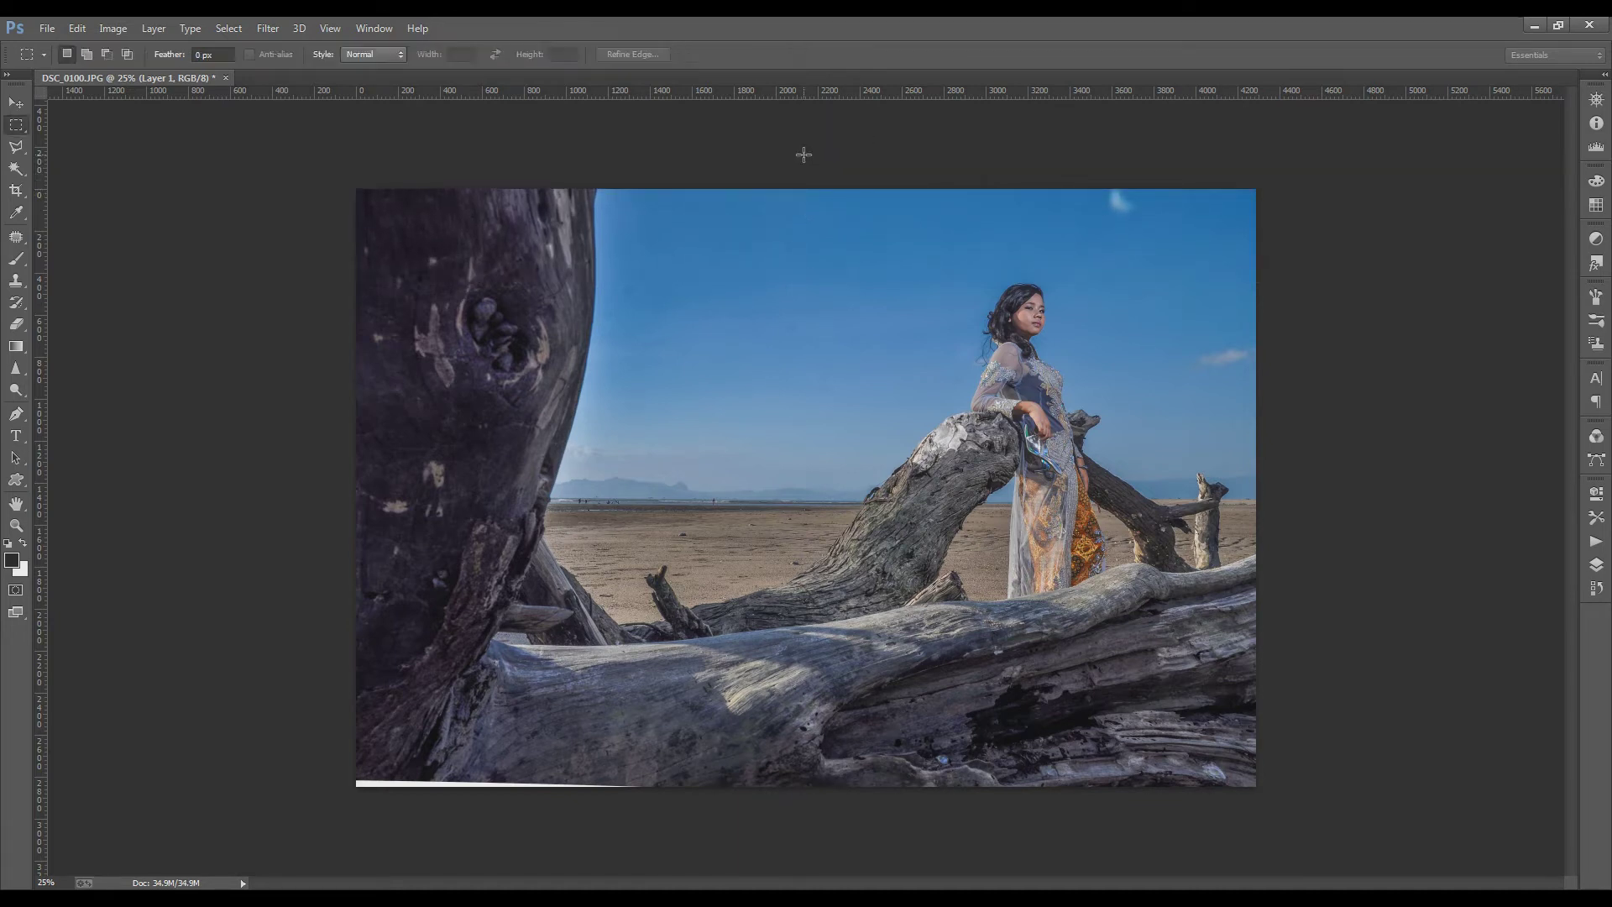
{"action": "key", "text": "ctrl+e"}
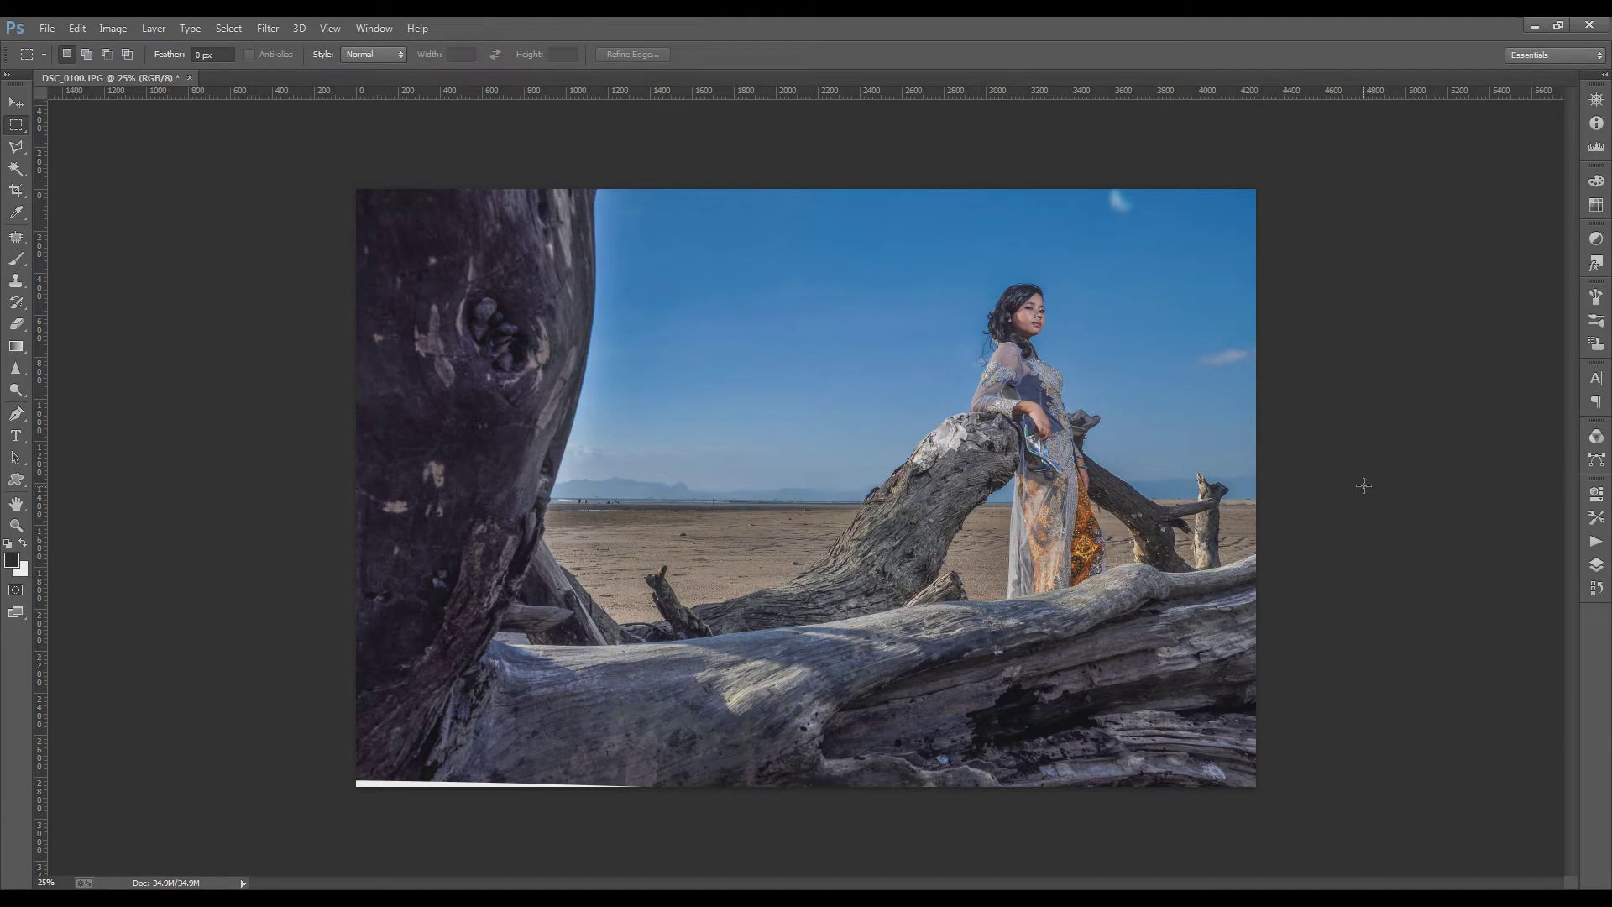
Copy the lower part to a layer, stretch it down to the bottom edge, and merge.
{"action": "left_click_drag", "start_coordinate": [1353, 475], "coordinate": [235, 790]}
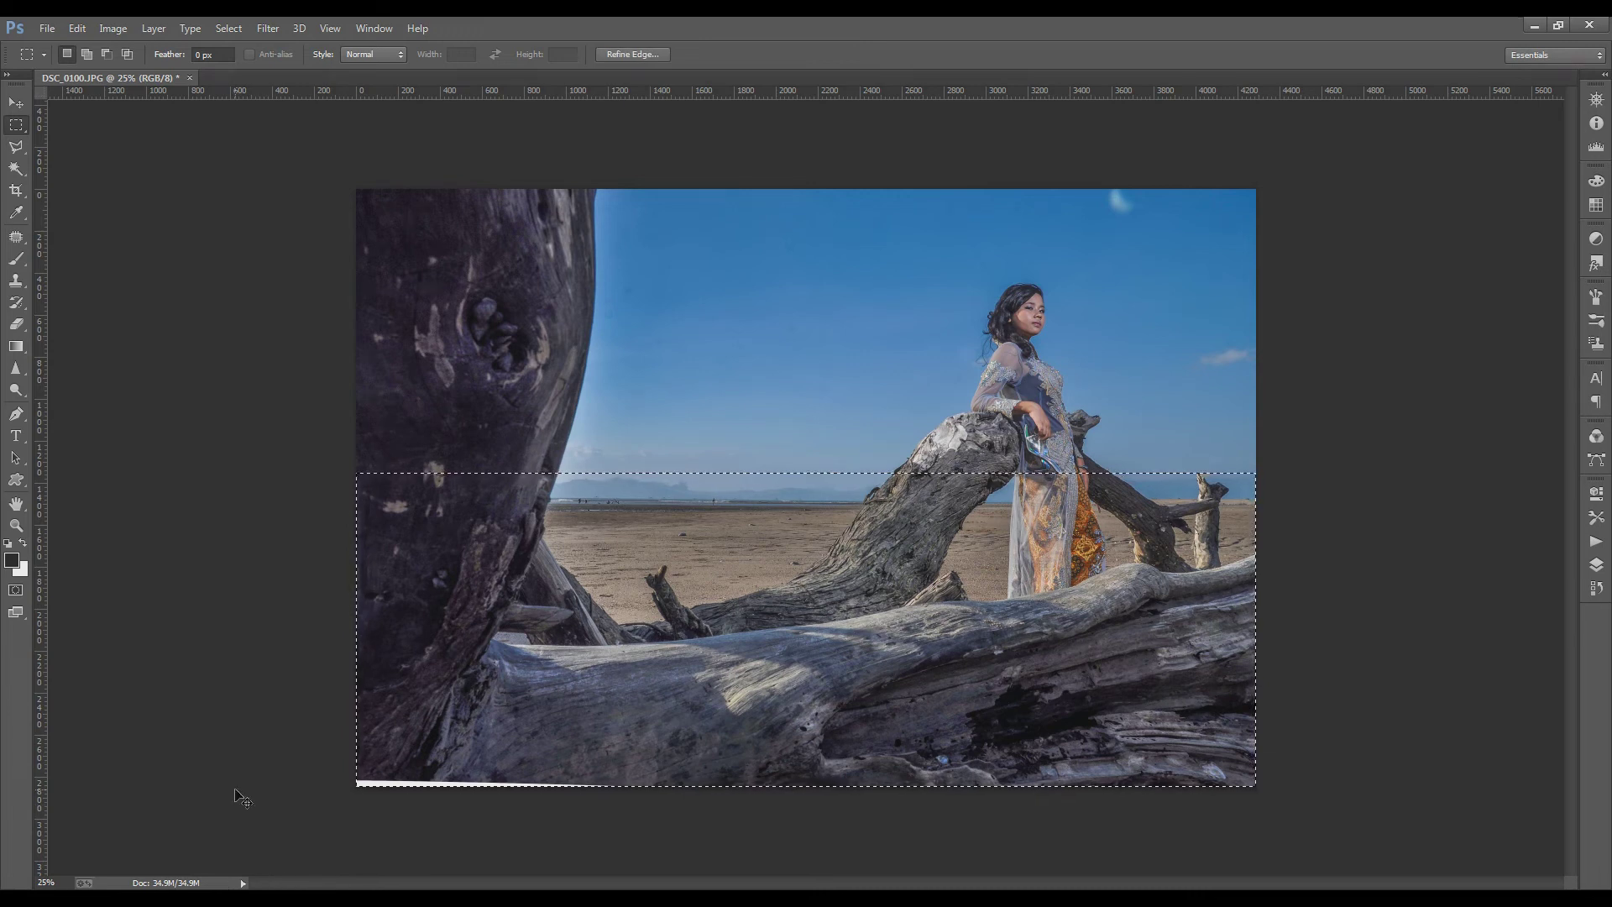
{"action": "key", "text": "ctrl+j"}
{"action": "key", "text": "ctrl+t"}
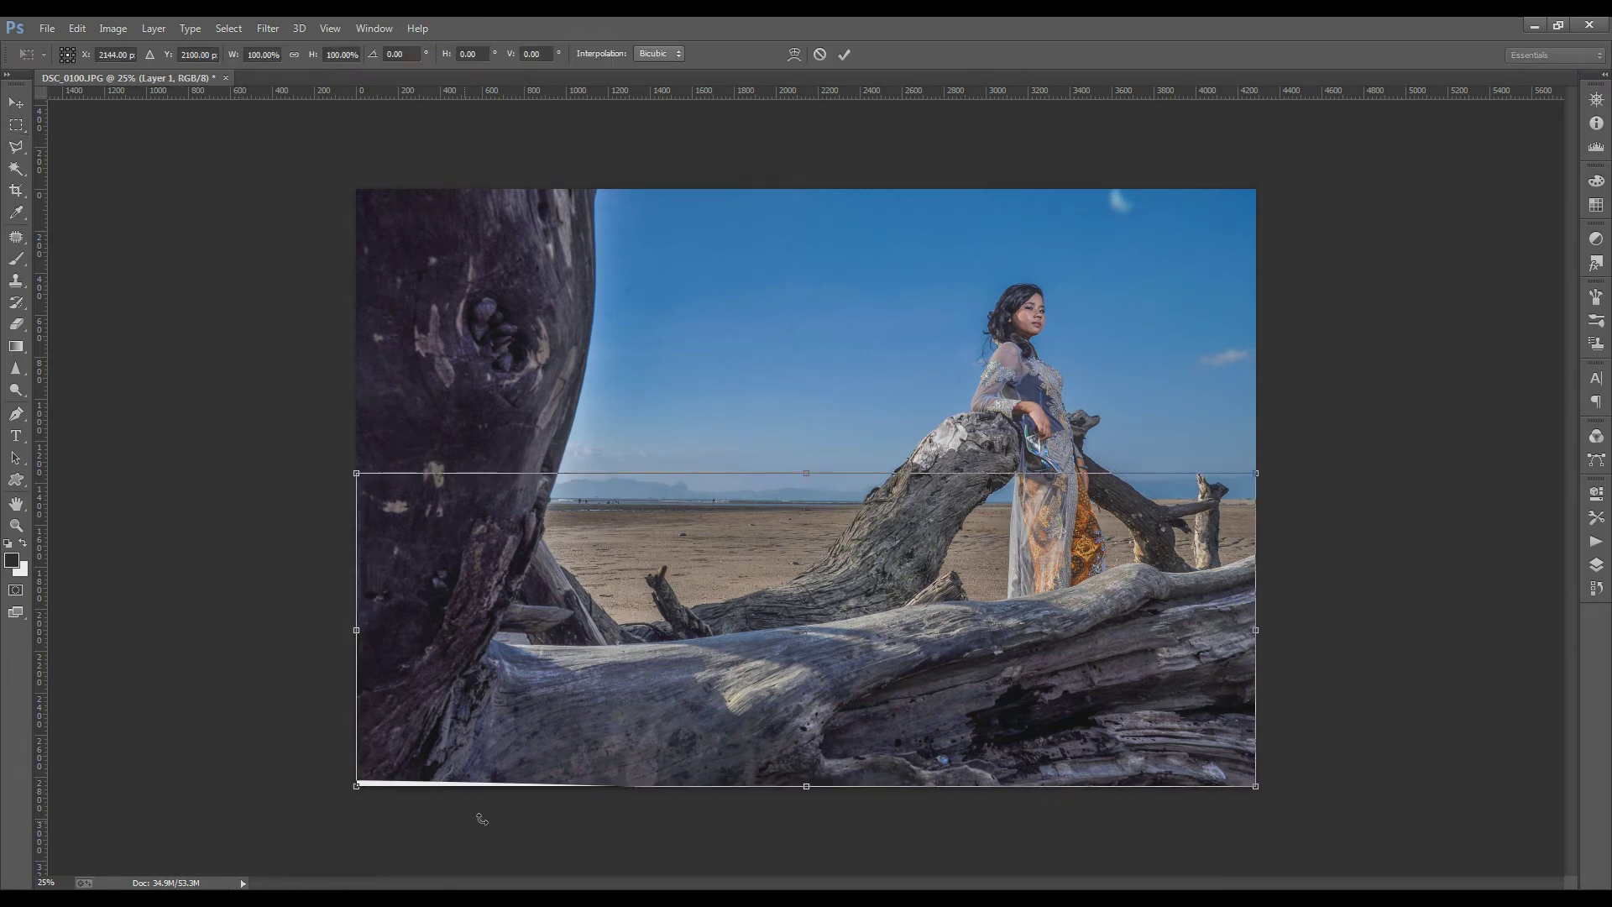
{"action": "left_click_drag", "start_coordinate": [806, 786], "coordinate": [807, 804]}
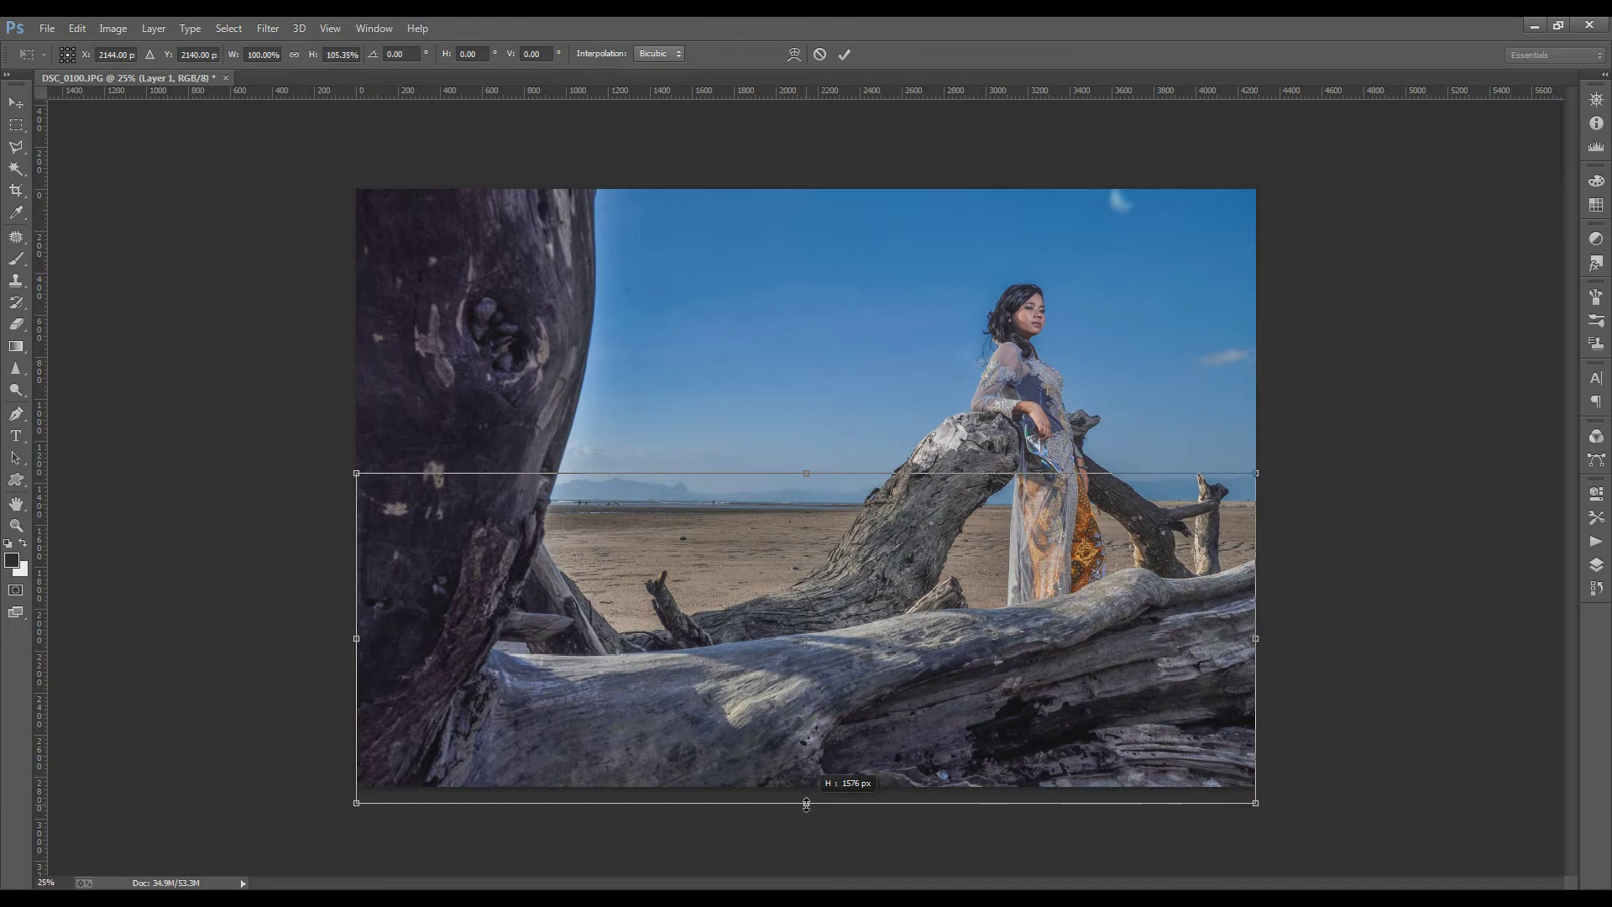
{"action": "key", "text": "Return"}
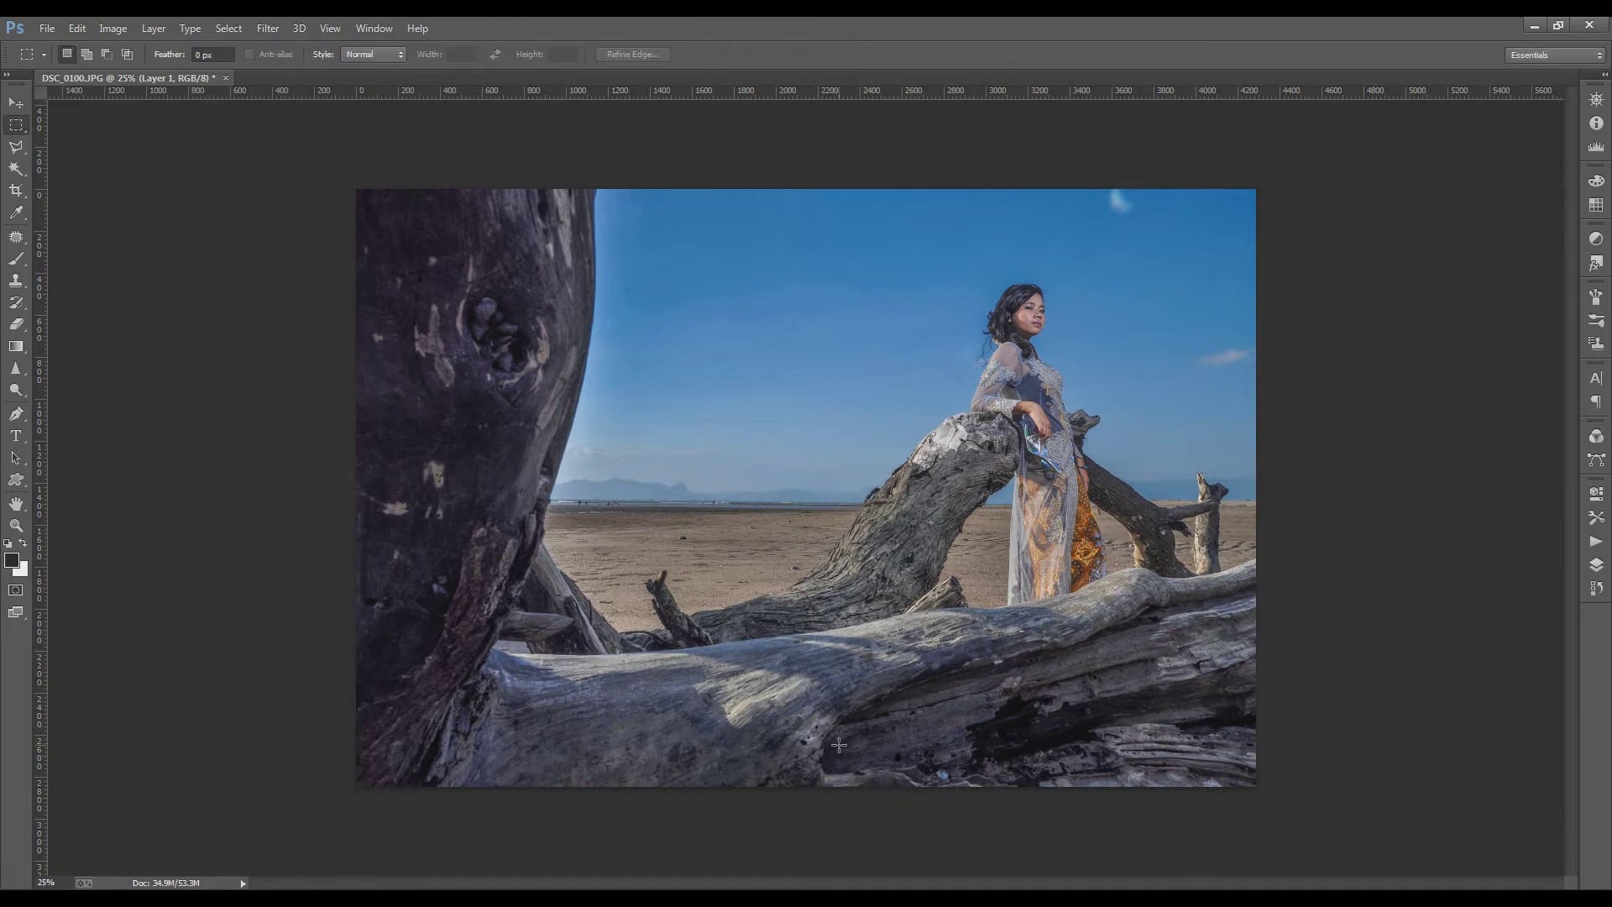
{"action": "key", "text": "ctrl+e"}
View the photo at 100% and pan until the woman's face and upper body are centred.
{"action": "key", "text": "ctrl+plus"}
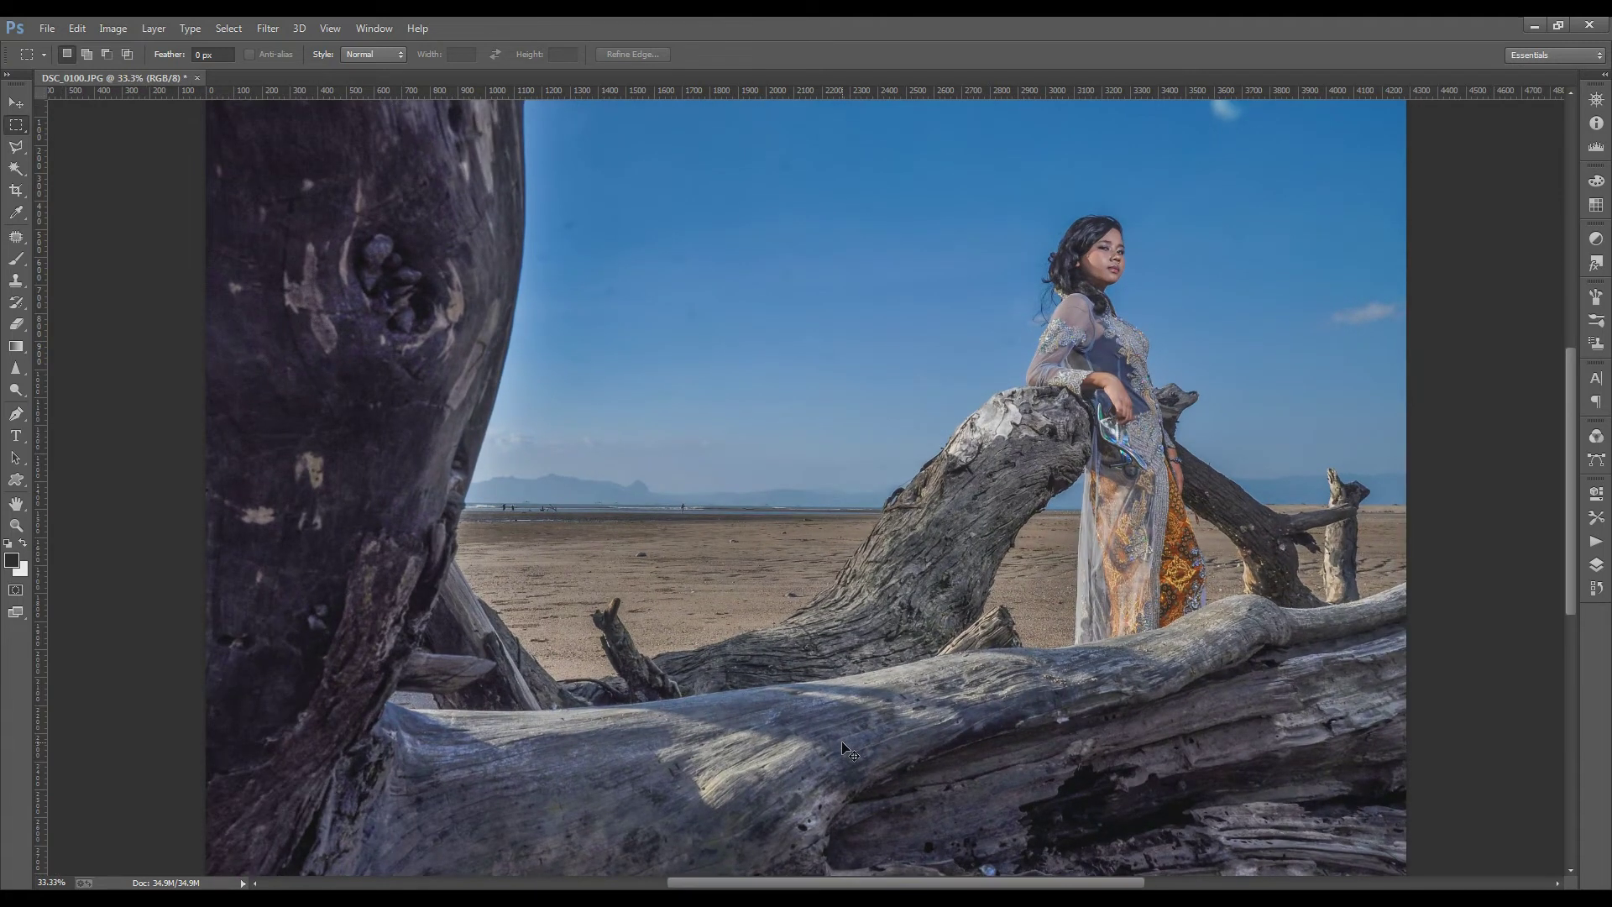
{"action": "left_click", "coordinate": [16, 526]}
{"action": "left_click", "coordinate": [481, 55]}
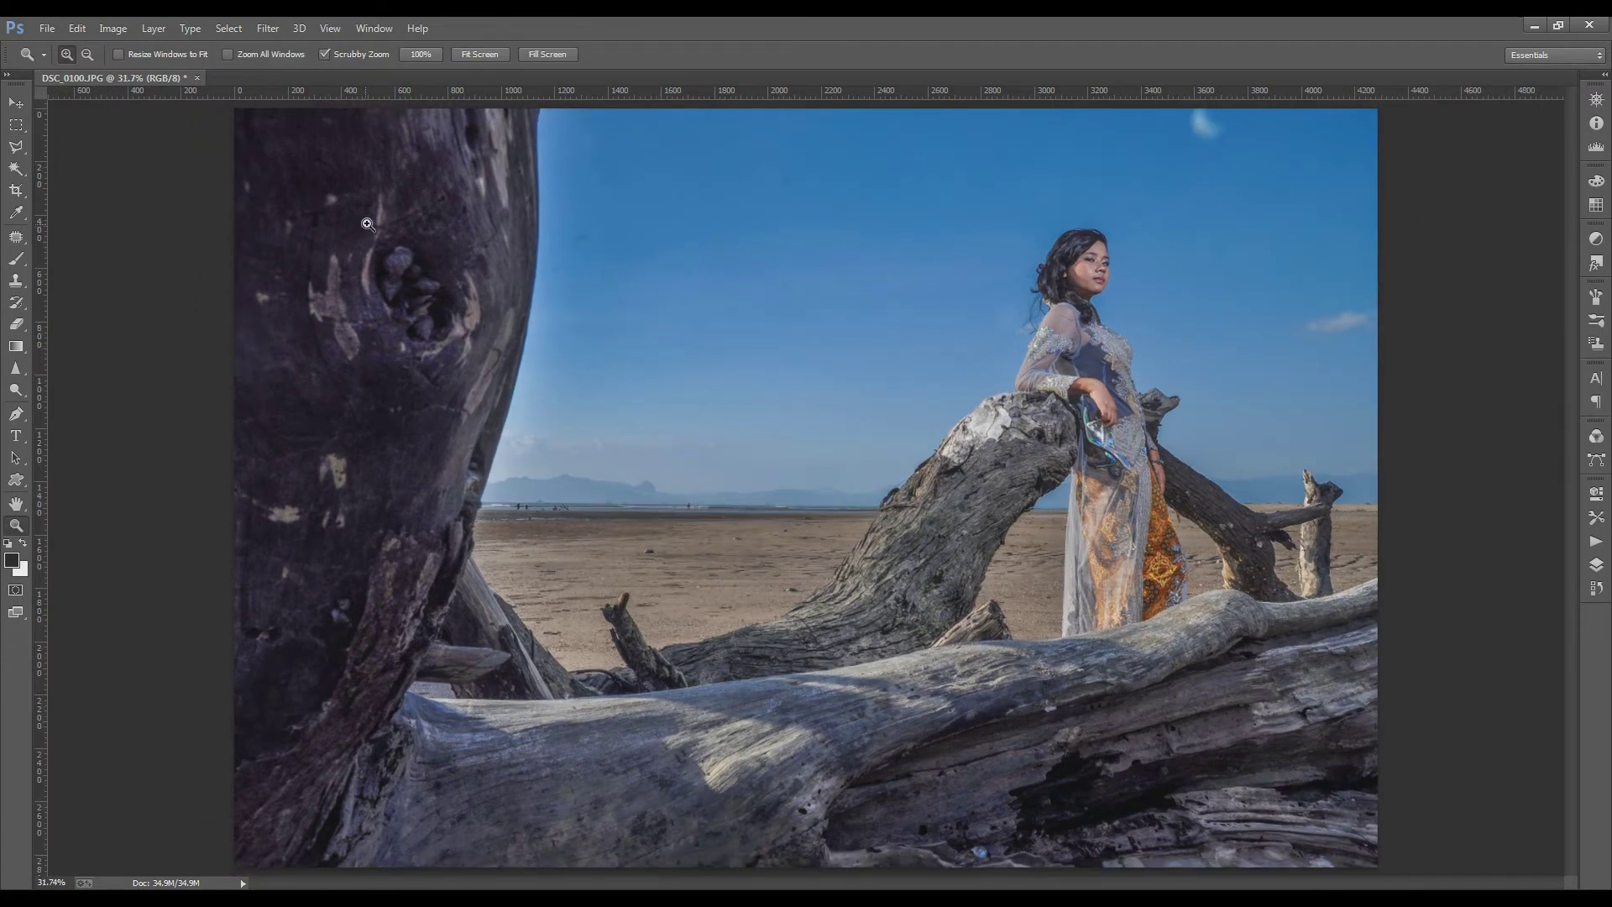
{"action": "double_click", "coordinate": [16, 526]}
{"action": "left_click_drag", "start_coordinate": [953, 884], "coordinate": [1132, 646]}
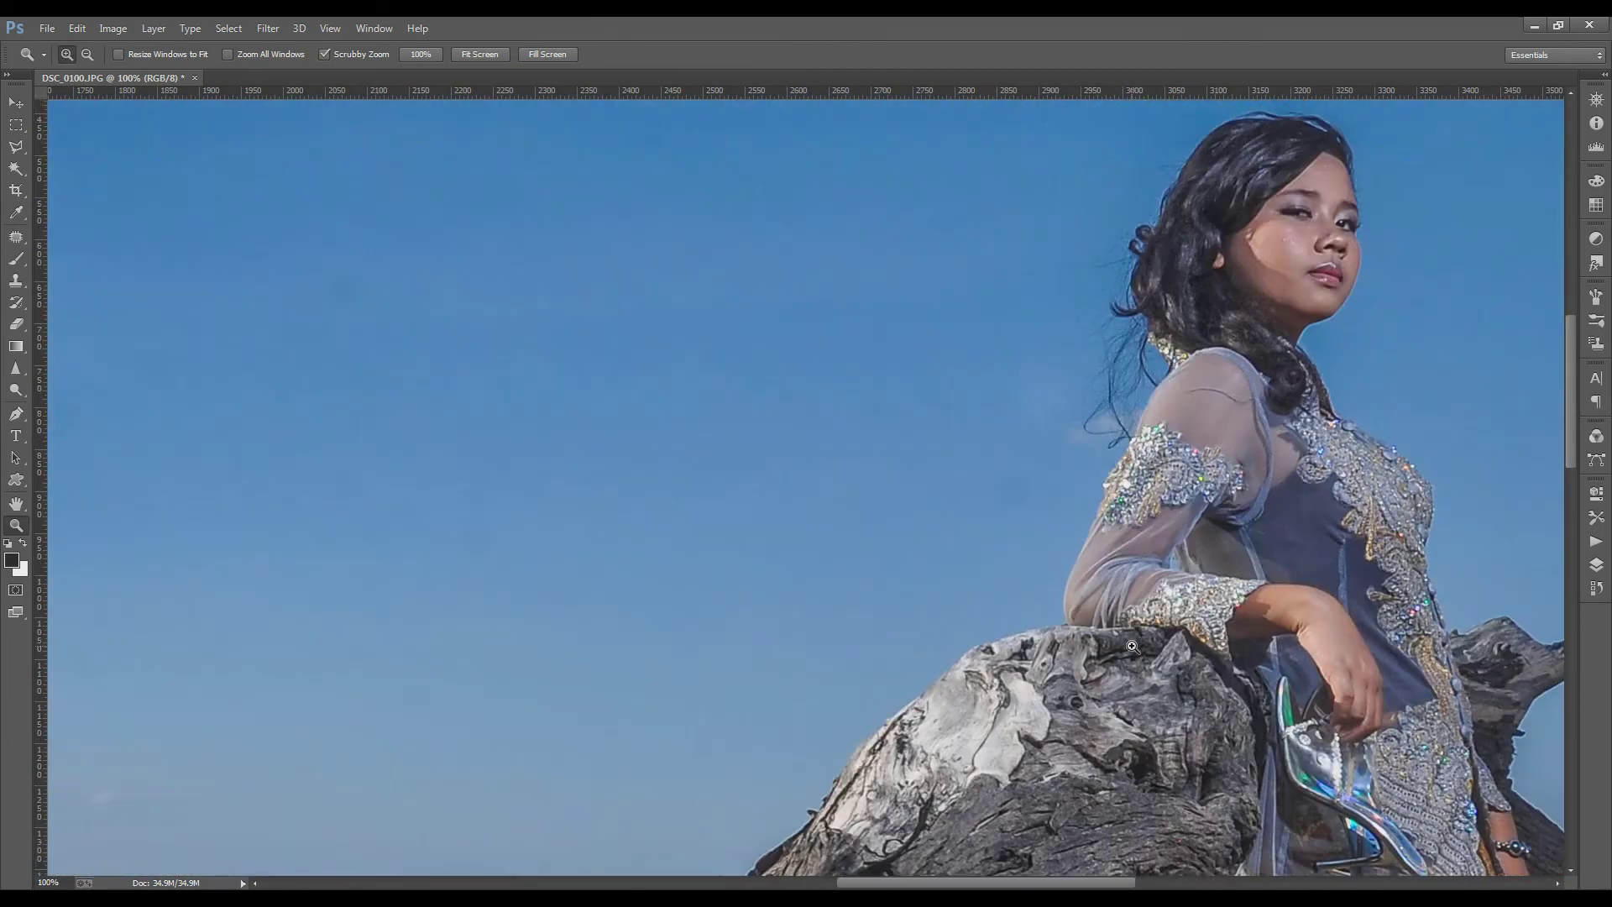
{"action": "scroll", "coordinate": [1132, 646], "scroll_direction": "up", "scroll_amount": 3}
{"action": "left_click_drag", "start_coordinate": [1110, 885], "coordinate": [1204, 884]}
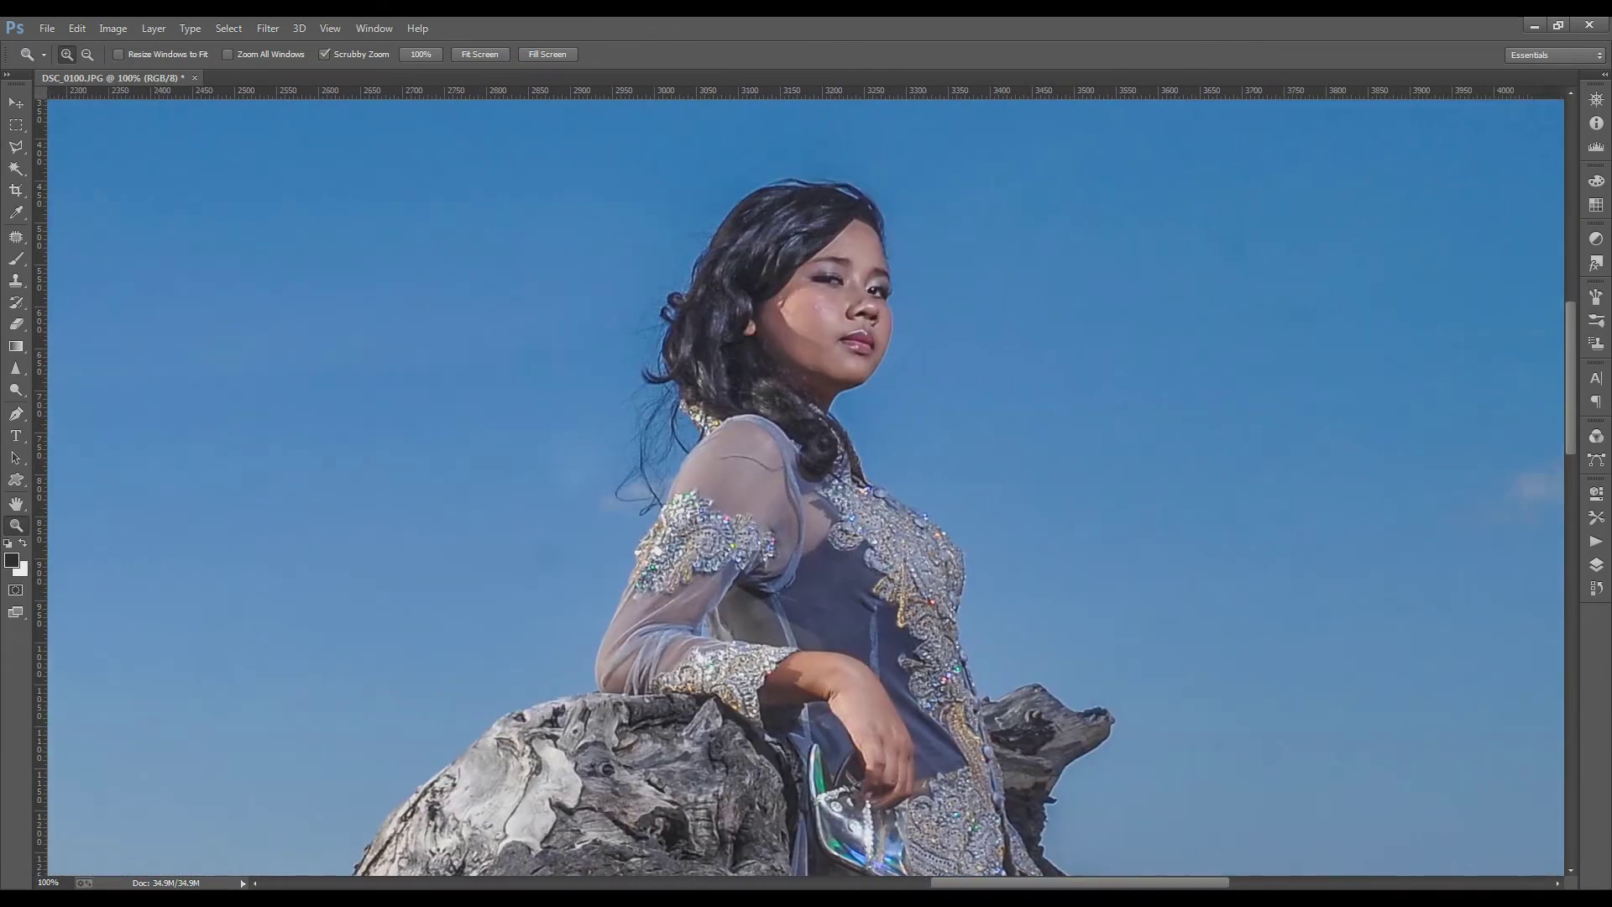
{"action": "left_click", "coordinate": [16, 236]}
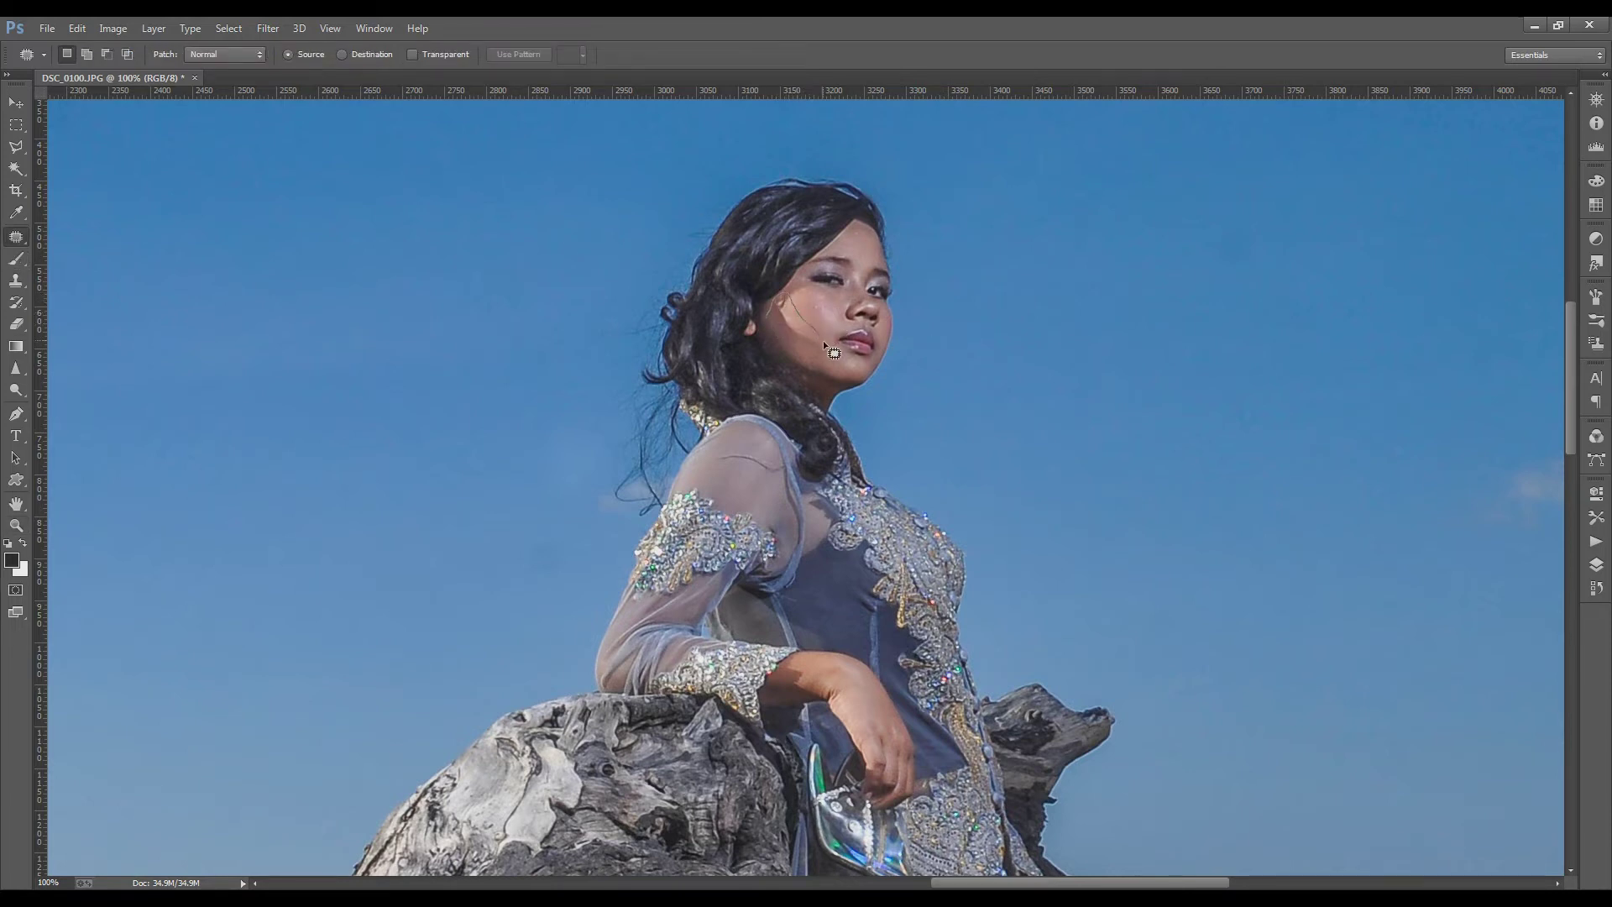
Patch out the first blemishes on the woman's cheek with nearby clean skin.
{"action": "left_click_drag", "start_coordinate": [793, 346], "coordinate": [807, 351]}
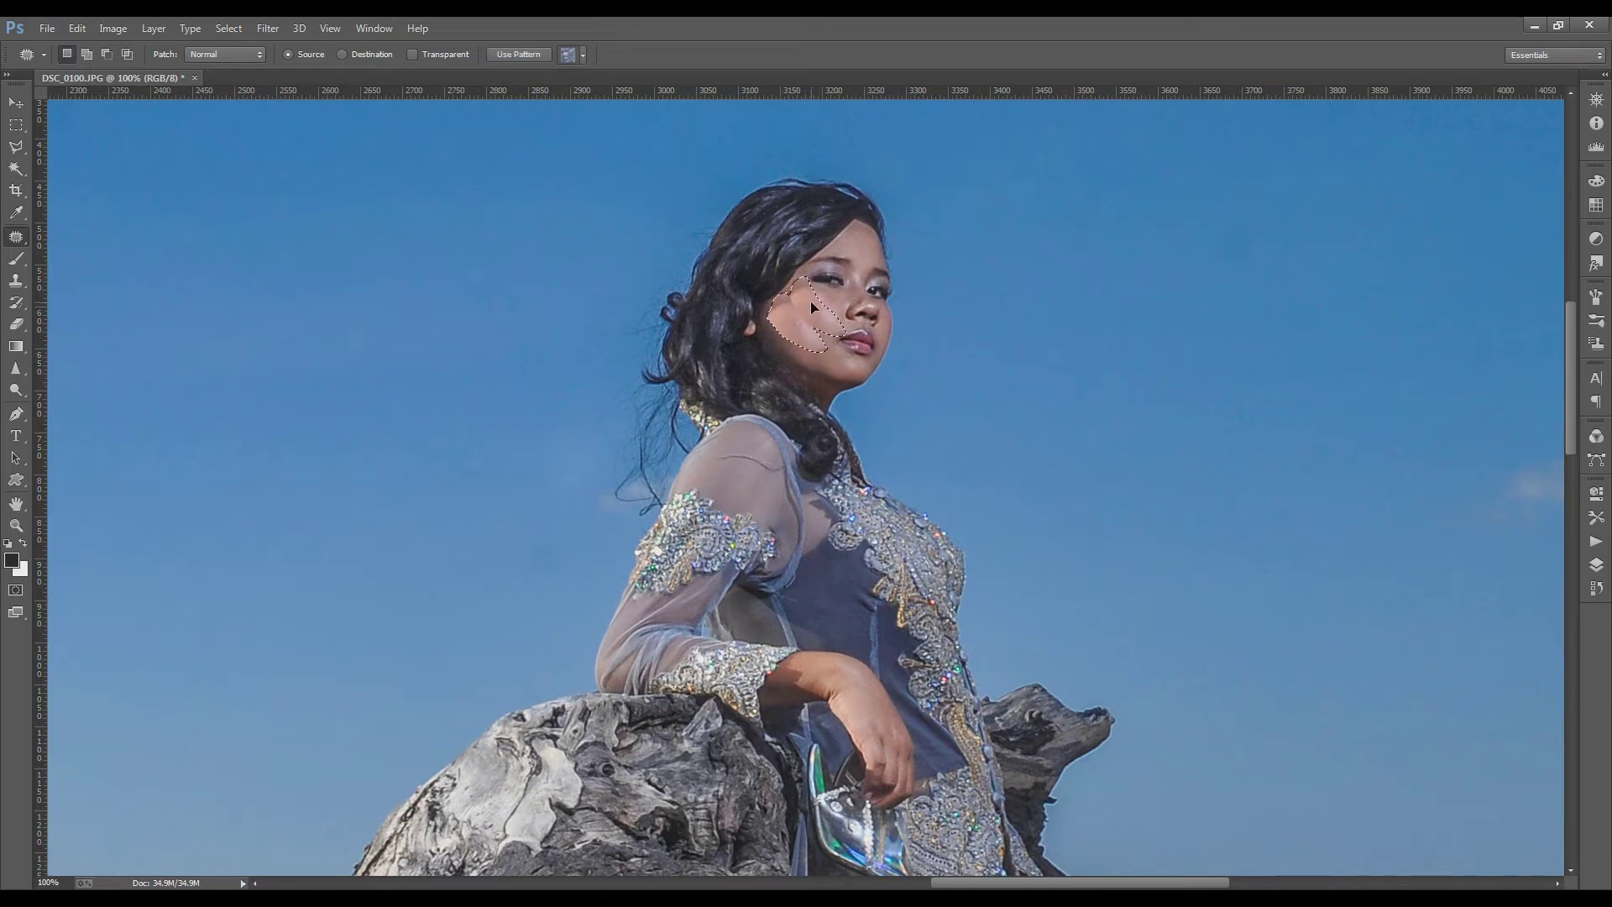
{"action": "key", "text": "ctrl+d"}
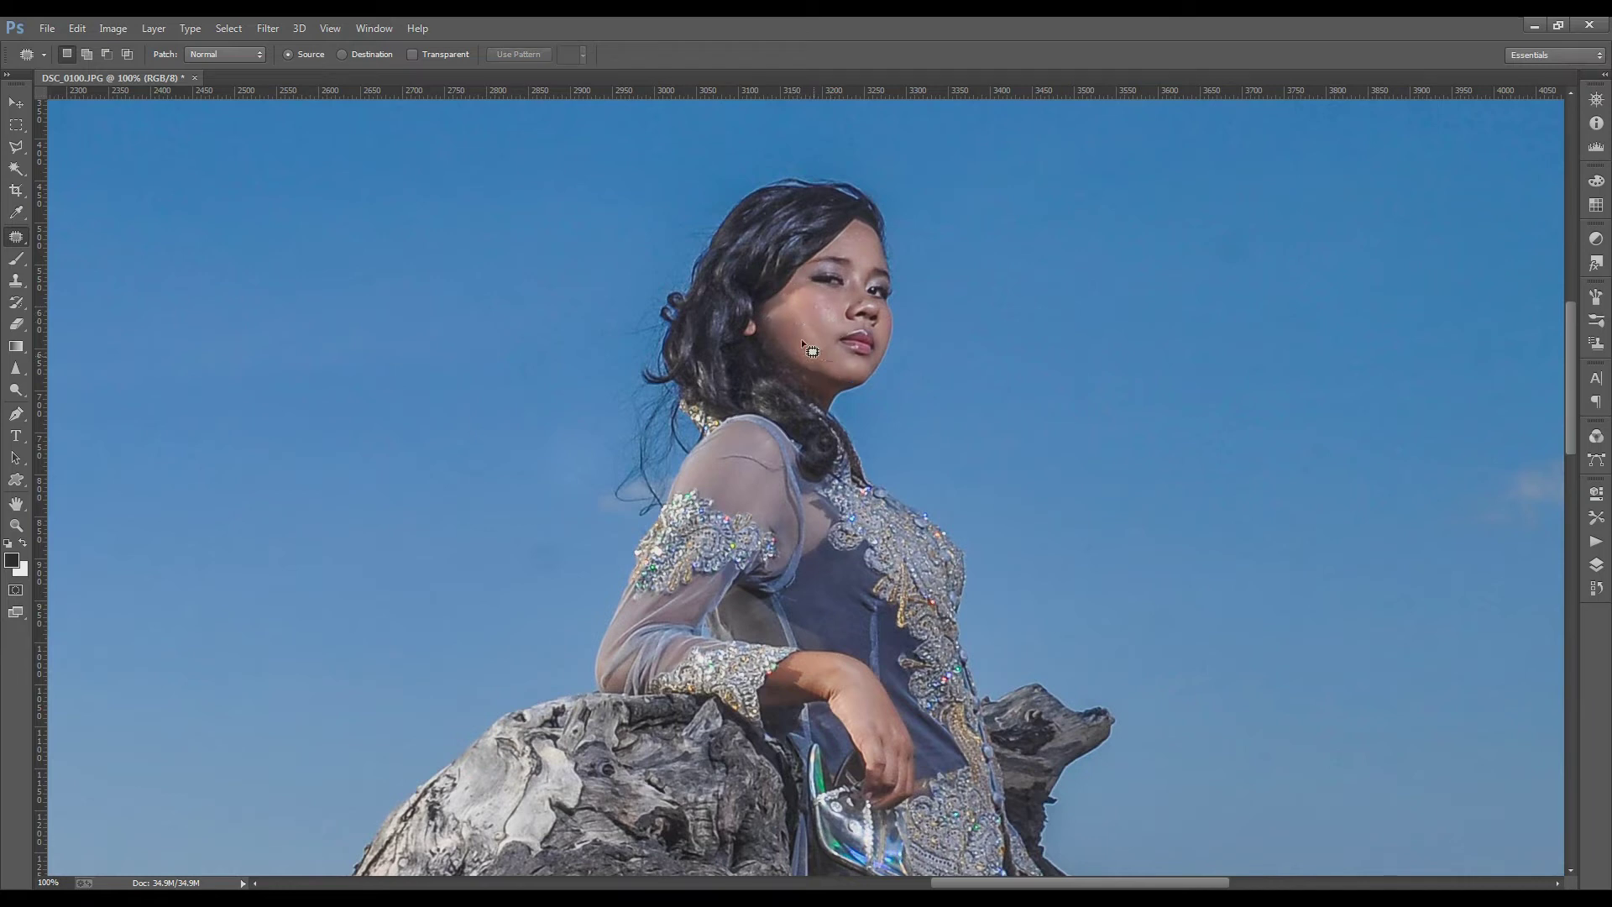
{"action": "mouse_move", "coordinate": [837, 349]}
{"action": "left_mouse_down"}
{"action": "mouse_move", "coordinate": [807, 348]}
{"action": "mouse_move", "coordinate": [840, 357]}
{"action": "left_mouse_up"}
{"action": "key", "text": "ctrl+d"}
{"action": "left_click_drag", "start_coordinate": [838, 349], "coordinate": [836, 353]}
{"action": "left_click_drag", "start_coordinate": [827, 318], "coordinate": [829, 338]}
{"action": "key", "text": "ctrl+d"}
{"action": "left_click_drag", "start_coordinate": [838, 356], "coordinate": [827, 336]}
{"action": "key", "text": "ctrl+d"}
Patch away the remaining small blemishes on the cheek and near the mouth.
{"action": "left_click_drag", "start_coordinate": [802, 299], "coordinate": [803, 312]}
{"action": "key", "text": "ctrl+d"}
{"action": "key", "text": "ctrl+d"}
{"action": "left_click_drag", "start_coordinate": [786, 305], "coordinate": [804, 329]}
{"action": "key", "text": "ctrl+d"}
{"action": "left_click", "coordinate": [17, 281]}
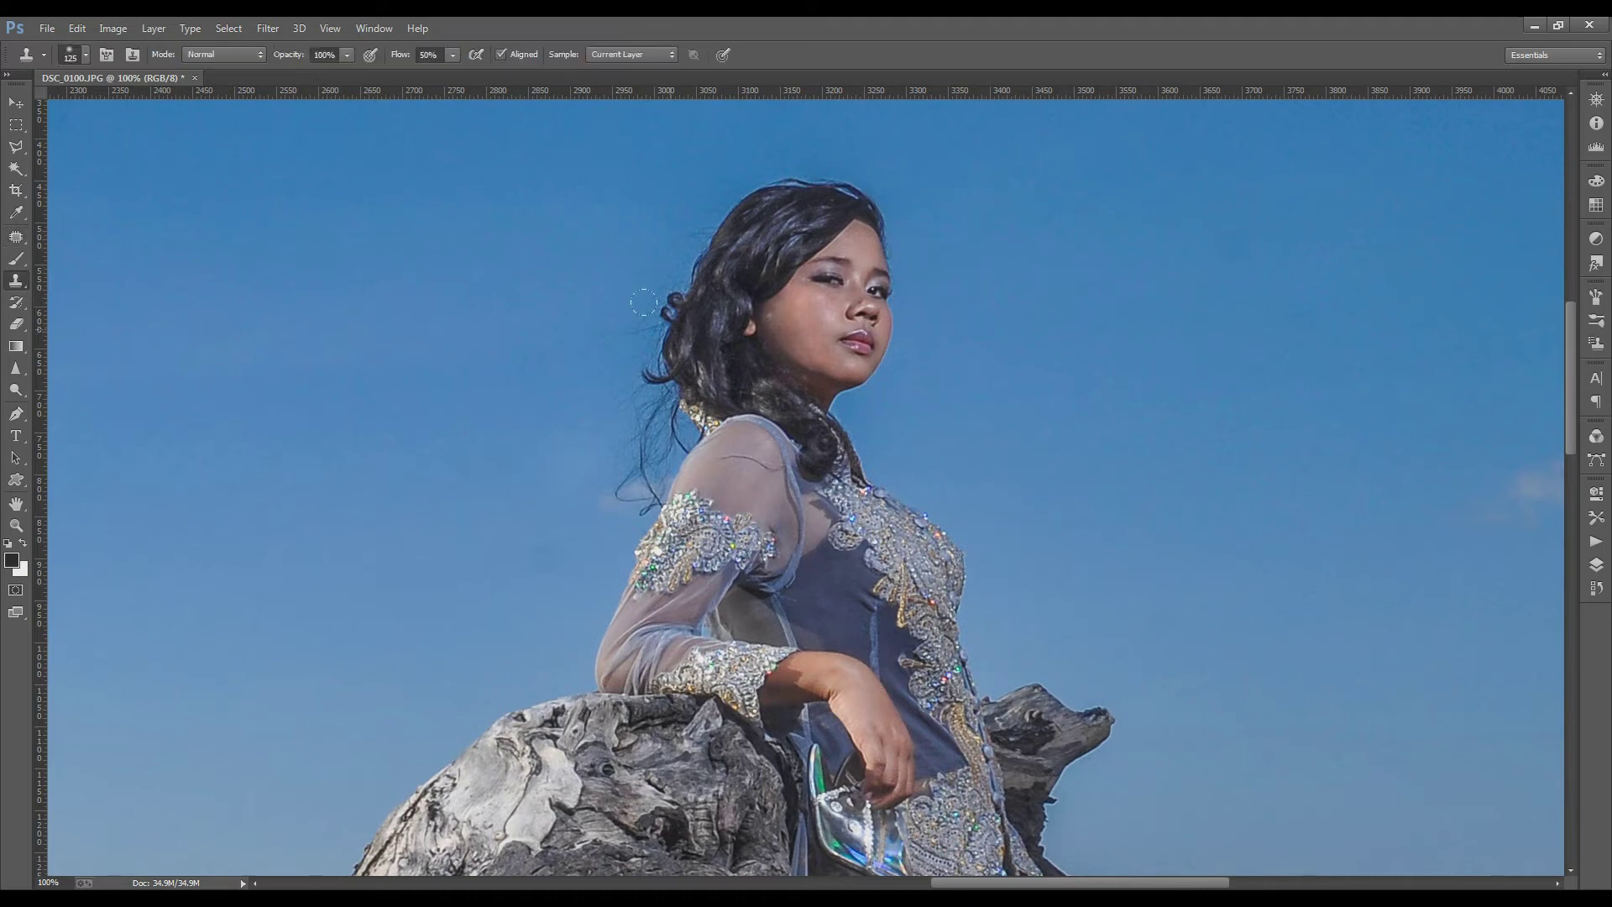
{"action": "left_click", "coordinate": [16, 237]}
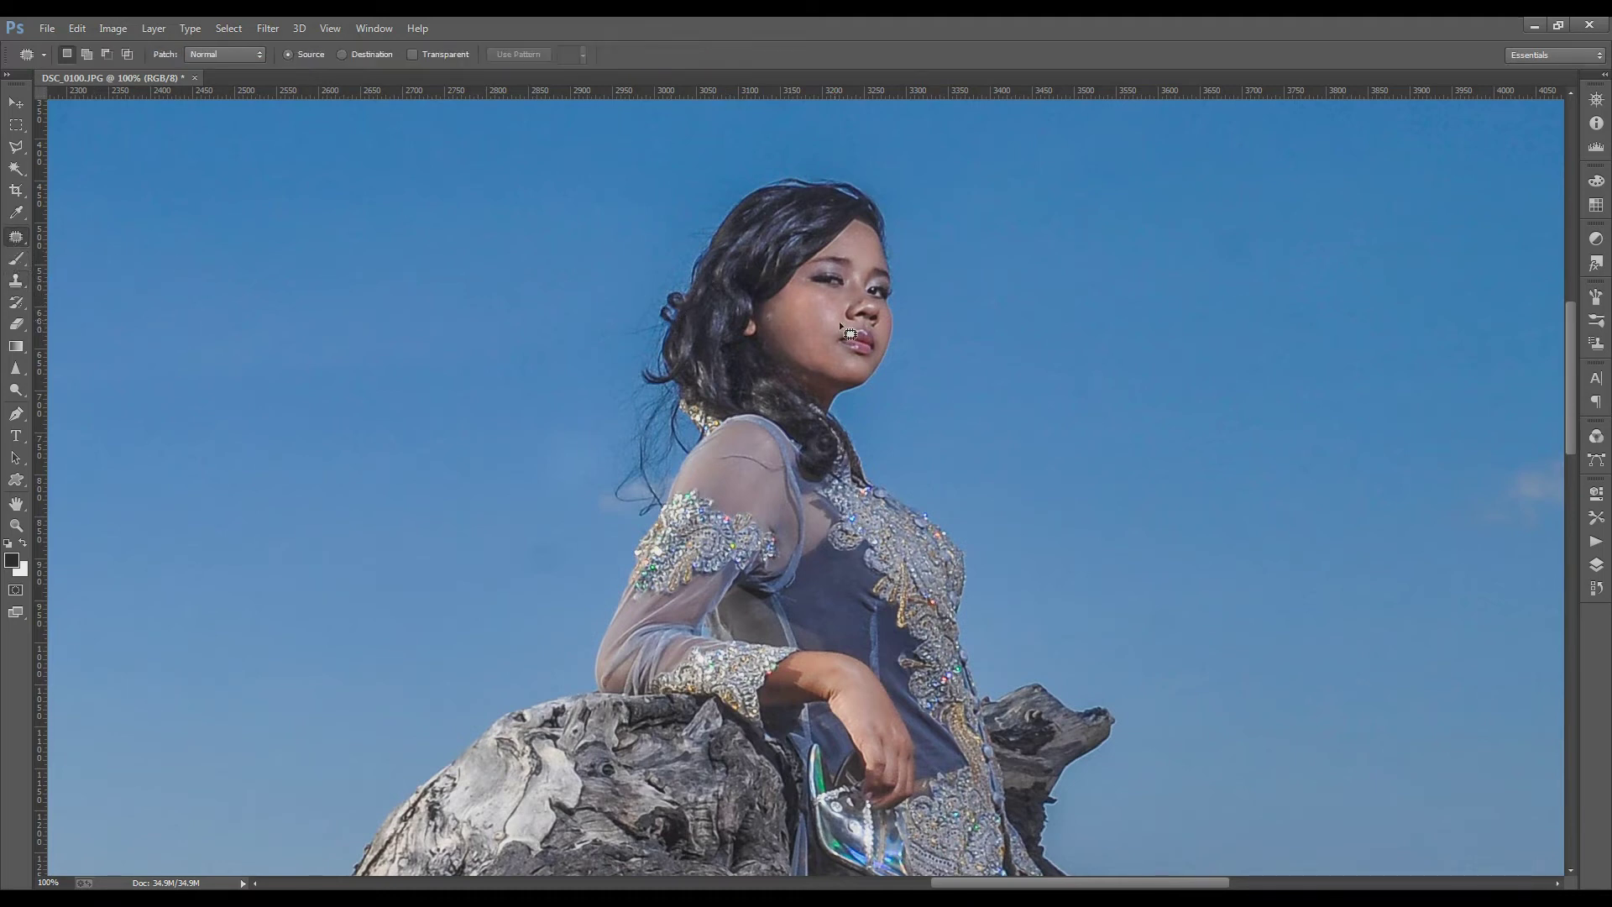
{"action": "left_click_drag", "start_coordinate": [780, 310], "coordinate": [779, 316]}
{"action": "key", "text": "ctrl+d"}
{"action": "left_click", "coordinate": [16, 125]}
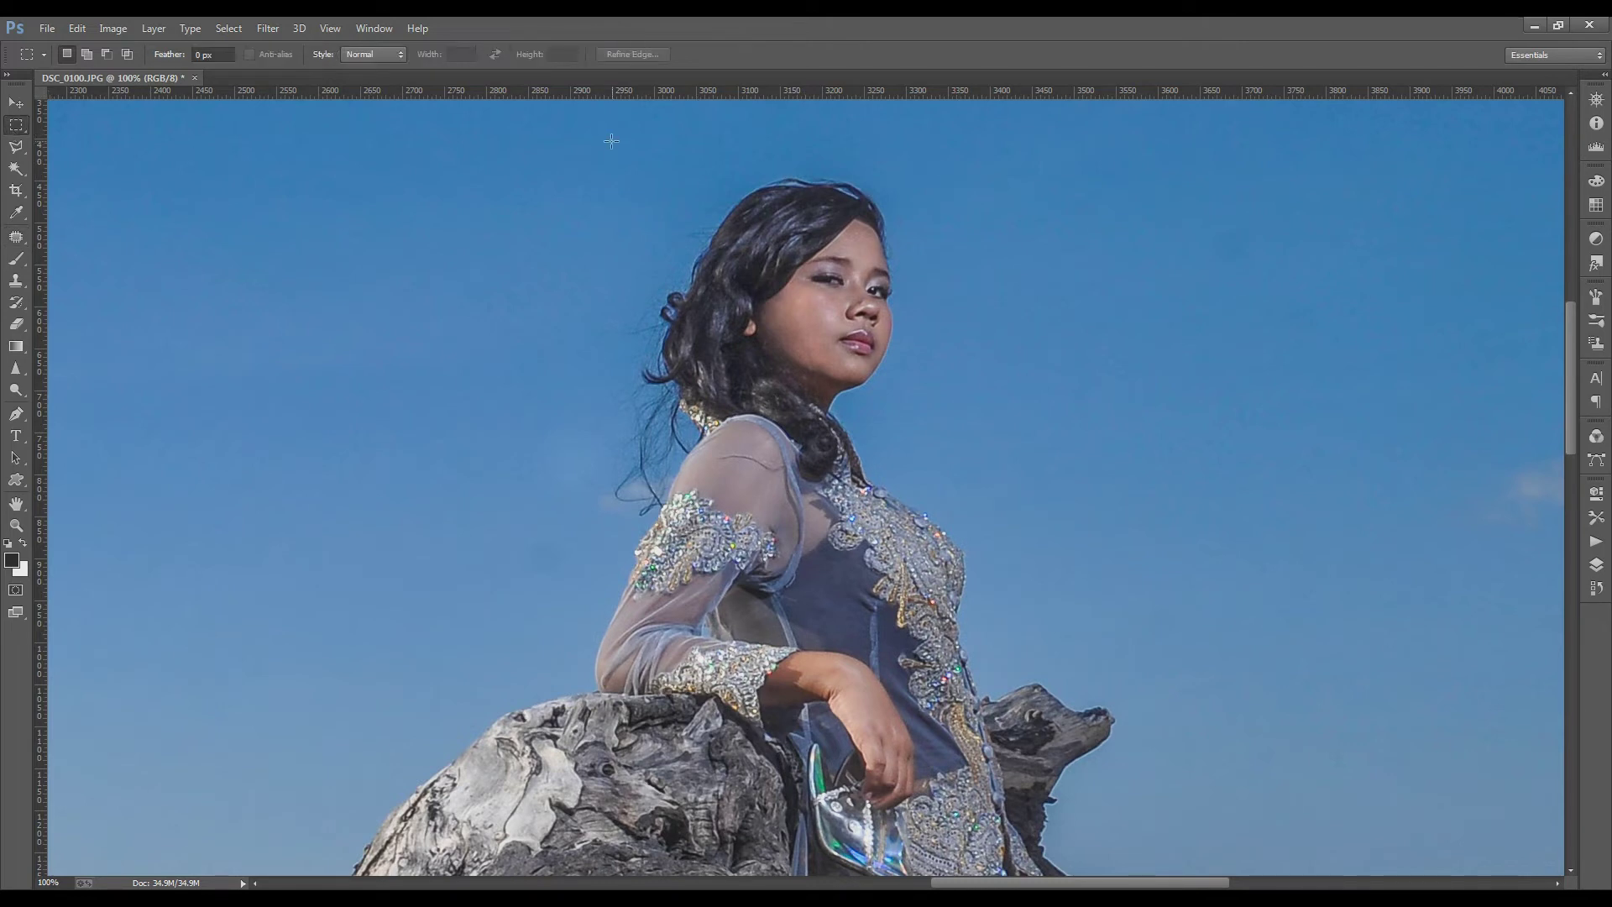
Marquee the woman's head and open it in Liquify at 200% with a smaller warp brush.
{"action": "left_click_drag", "start_coordinate": [551, 129], "coordinate": [1030, 511]}
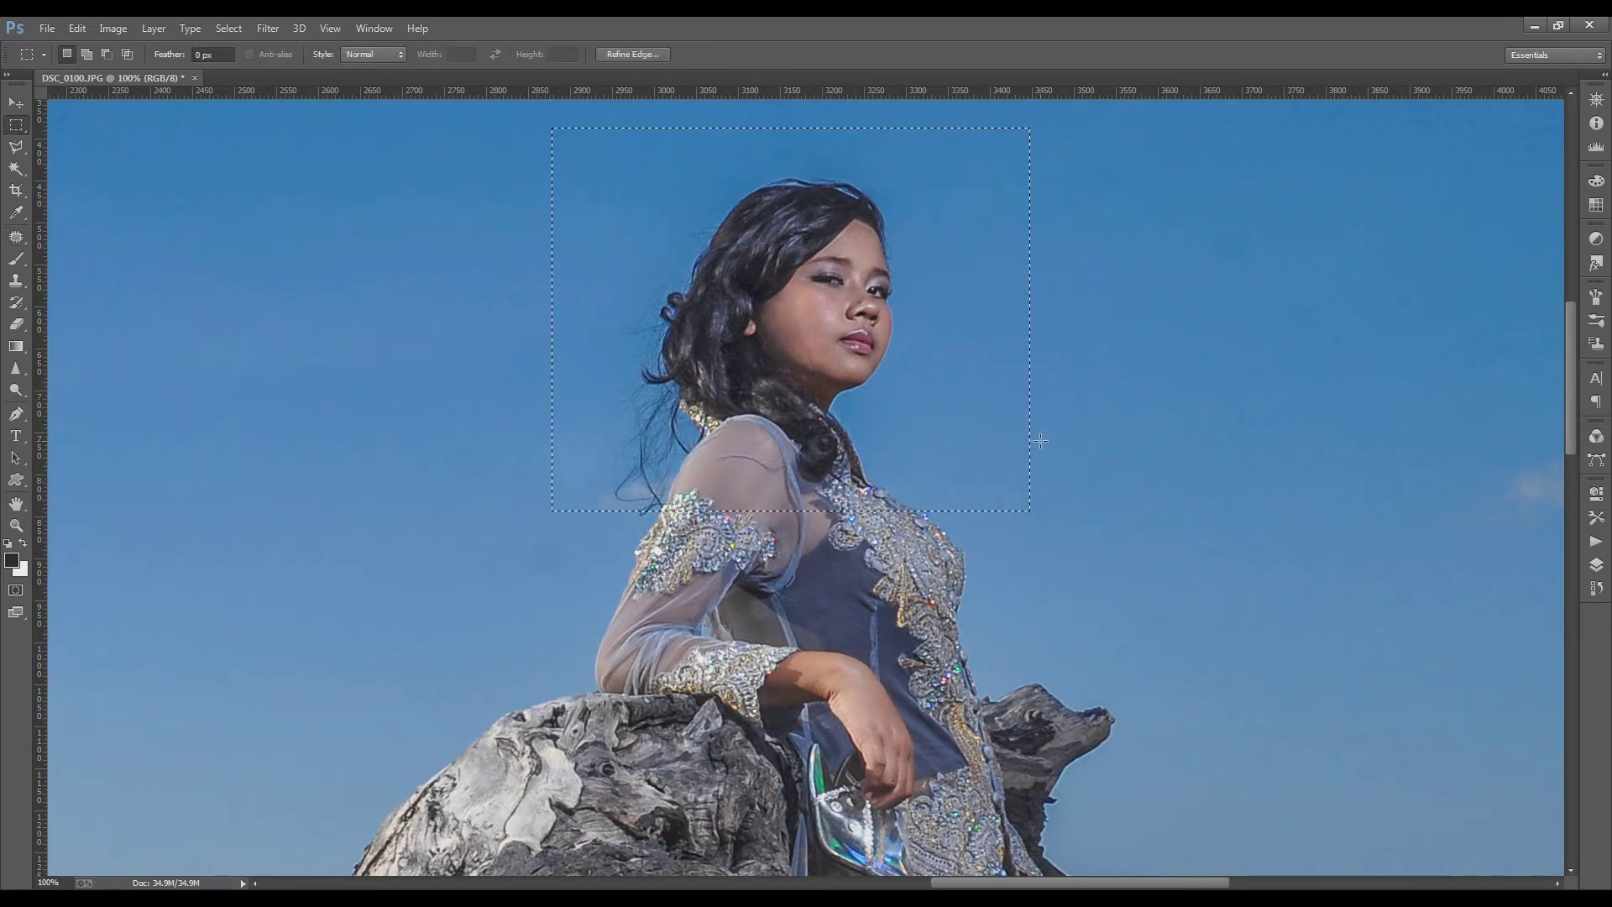
{"action": "key", "text": "ctrl+shift+x"}
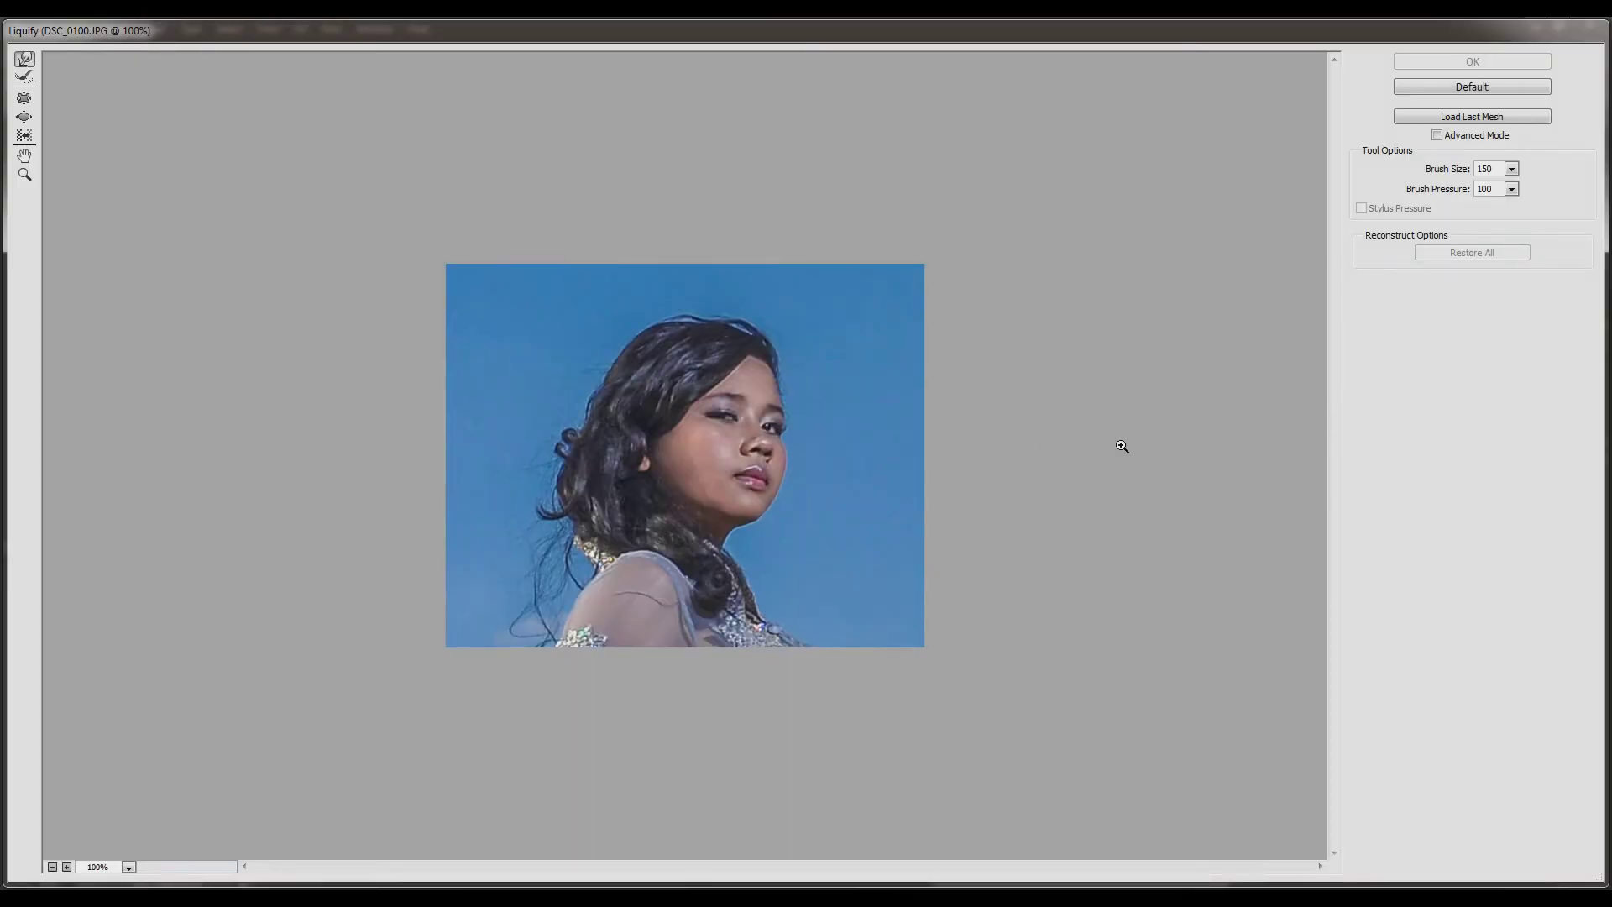
{"action": "key", "text": "ctrl+plus"}
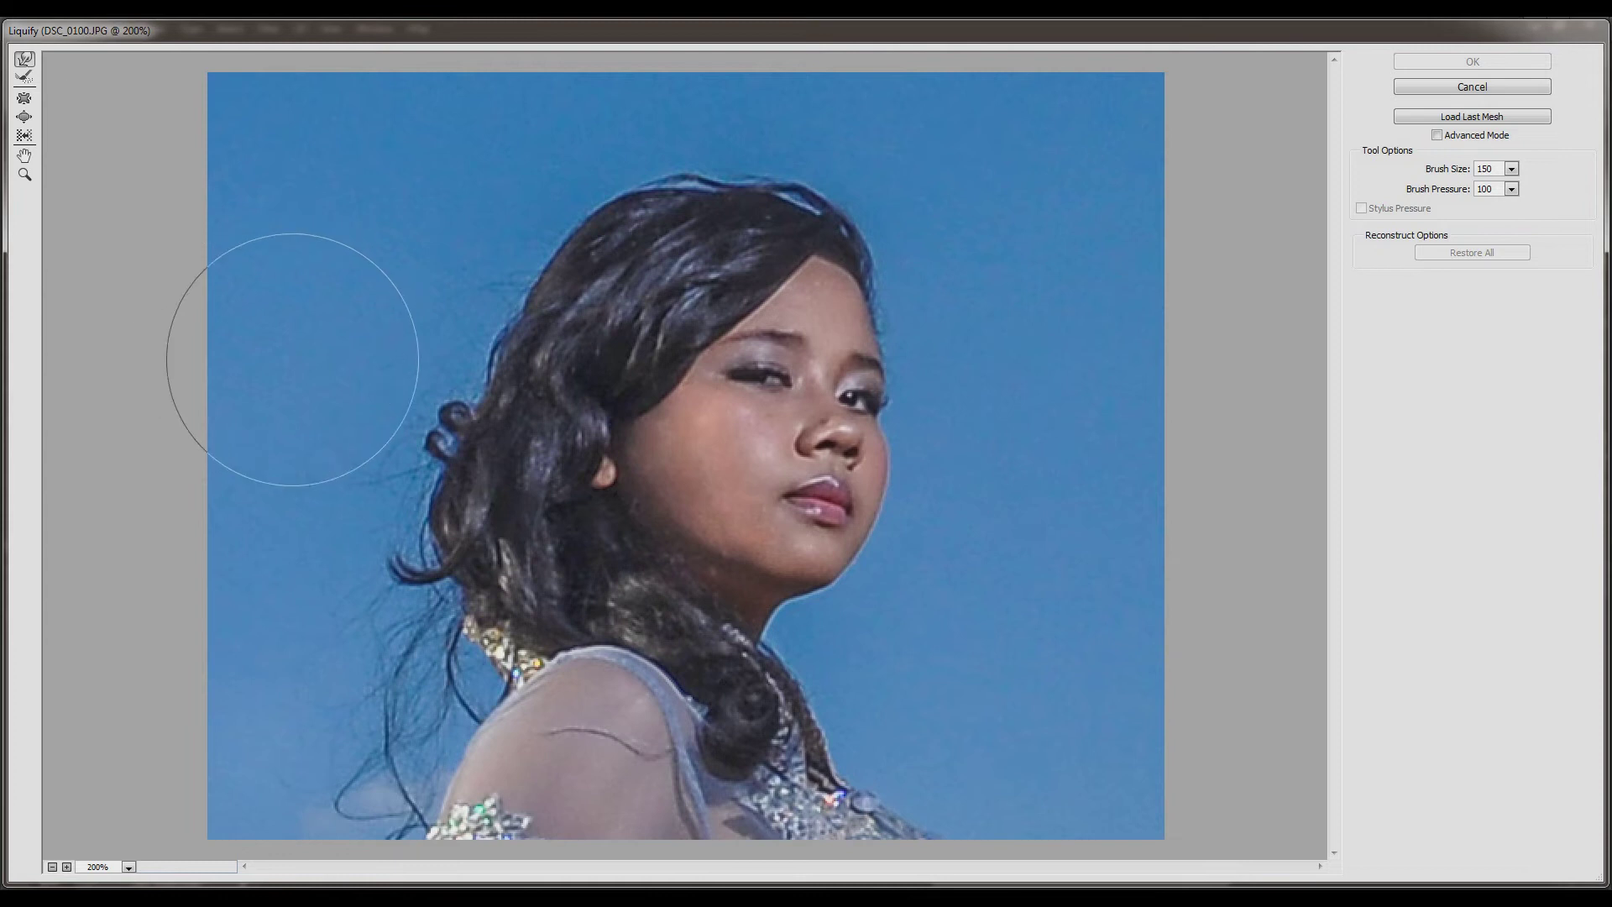
{"action": "key", "text": "bracketleft"}
{"action": "key", "text": "bracketleft"}
{"action": "key", "text": "bracketleft"}
{"action": "key", "text": "bracketleft"}
{"action": "key", "text": "bracketleft"}
{"action": "key", "text": "bracketleft"}
Forward Warp the chin, left cheek and hair-edge contours slightly inward.
{"action": "left_click_drag", "start_coordinate": [910, 521], "coordinate": [907, 547]}
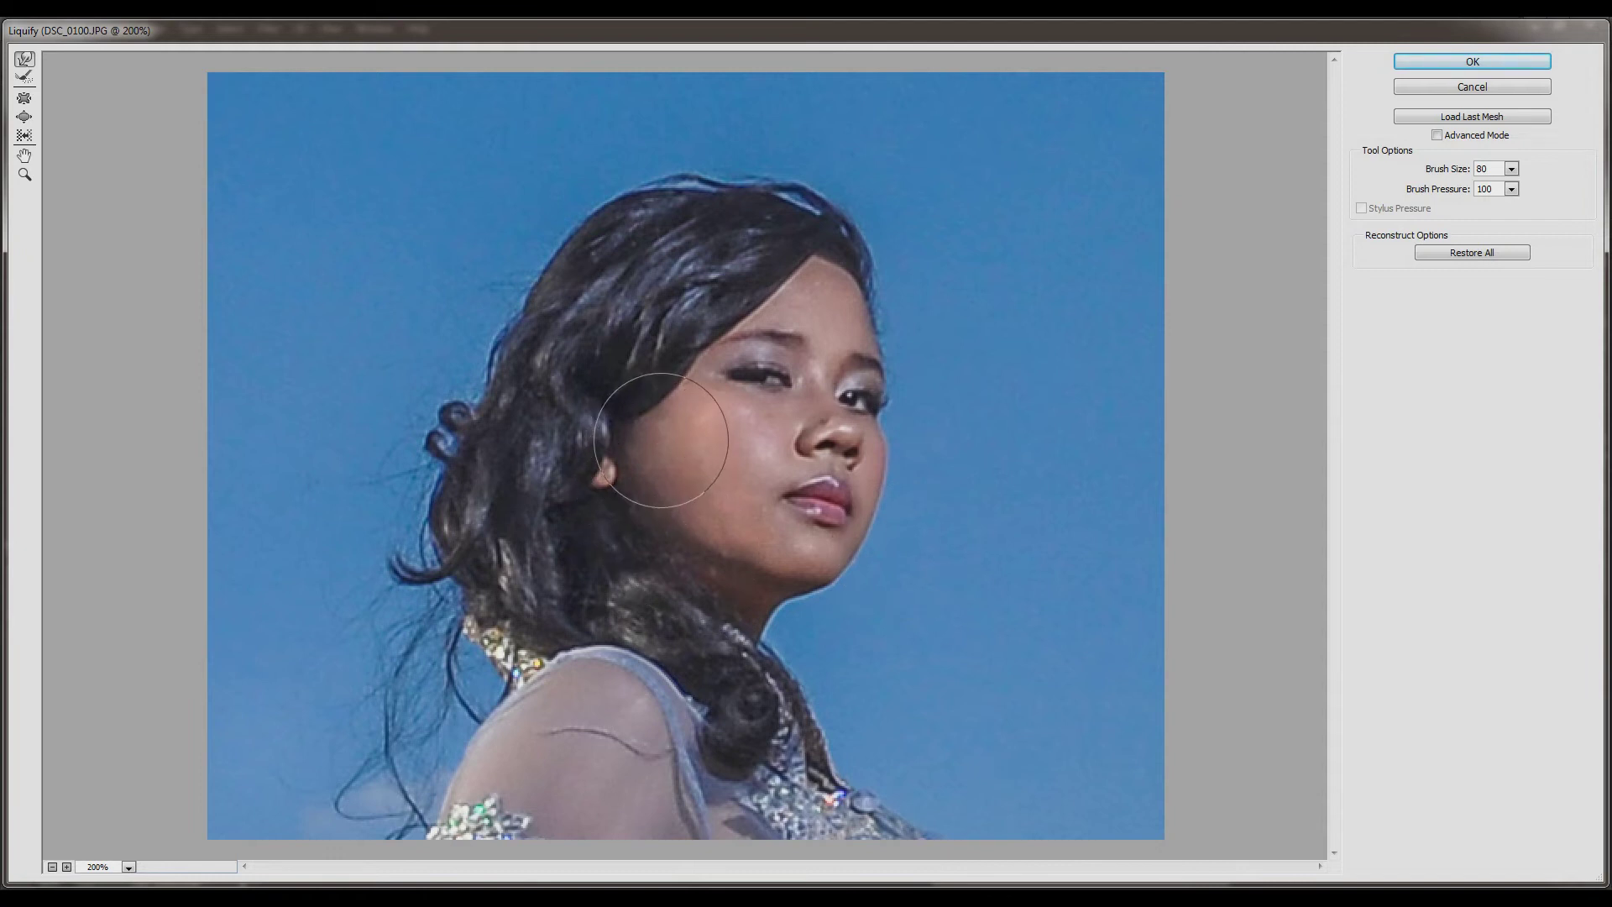
{"action": "mouse_move", "coordinate": [622, 481]}
{"action": "left_mouse_down"}
{"action": "mouse_move", "coordinate": [664, 553]}
{"action": "mouse_move", "coordinate": [779, 610]}
{"action": "mouse_move", "coordinate": [832, 596]}
{"action": "left_mouse_up"}
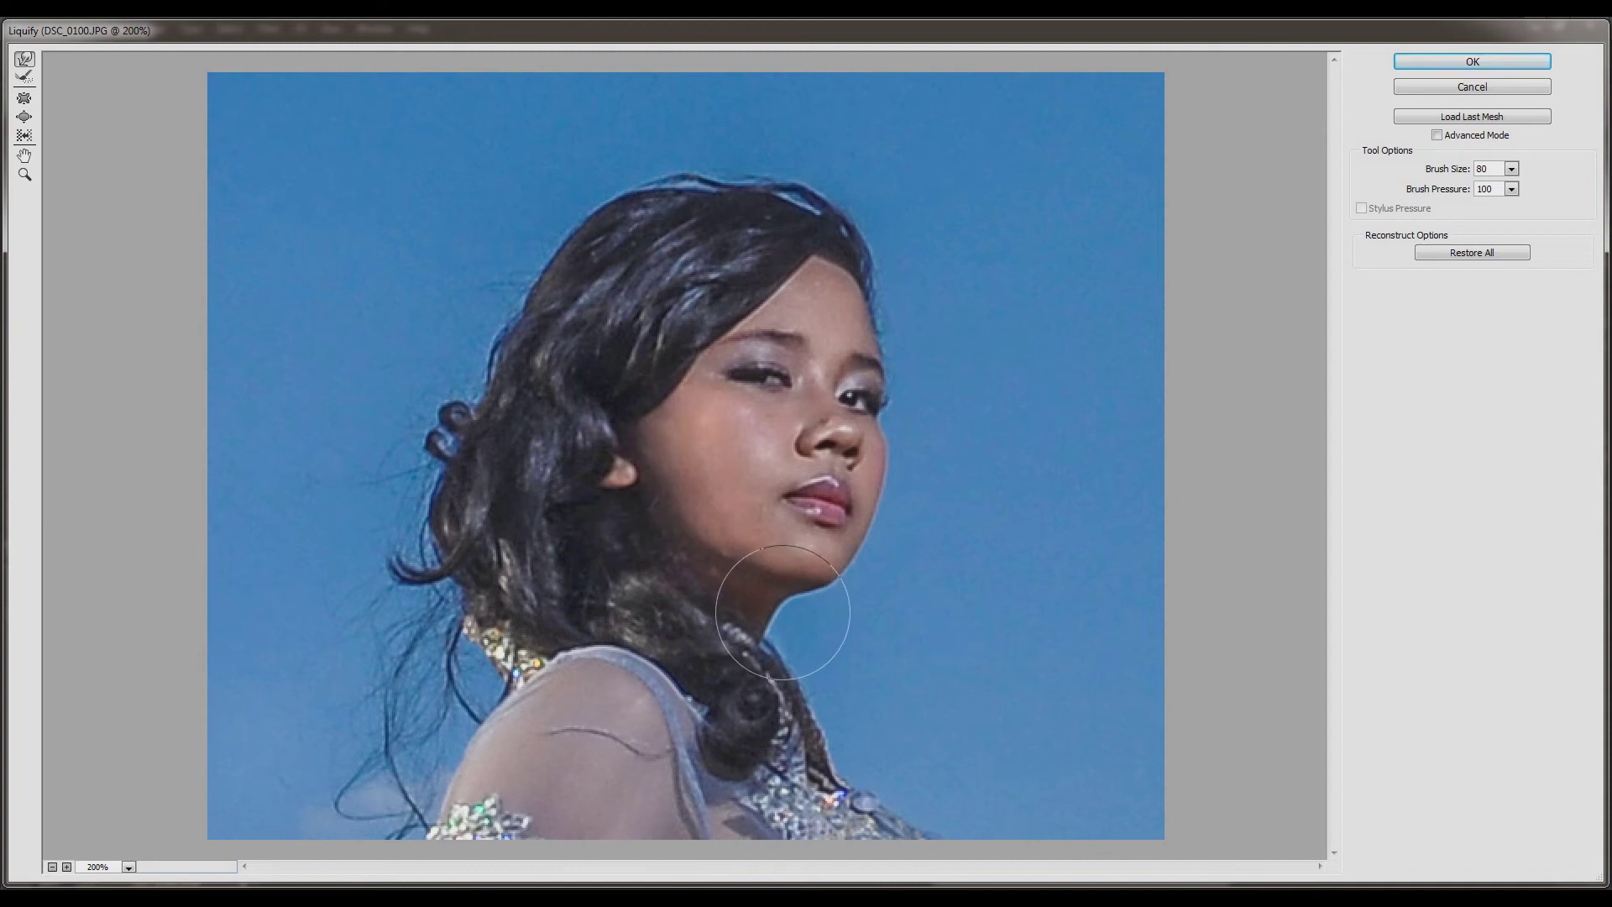
{"action": "left_click_drag", "start_coordinate": [651, 414], "coordinate": [580, 475]}
{"action": "left_click_drag", "start_coordinate": [580, 475], "coordinate": [654, 386]}
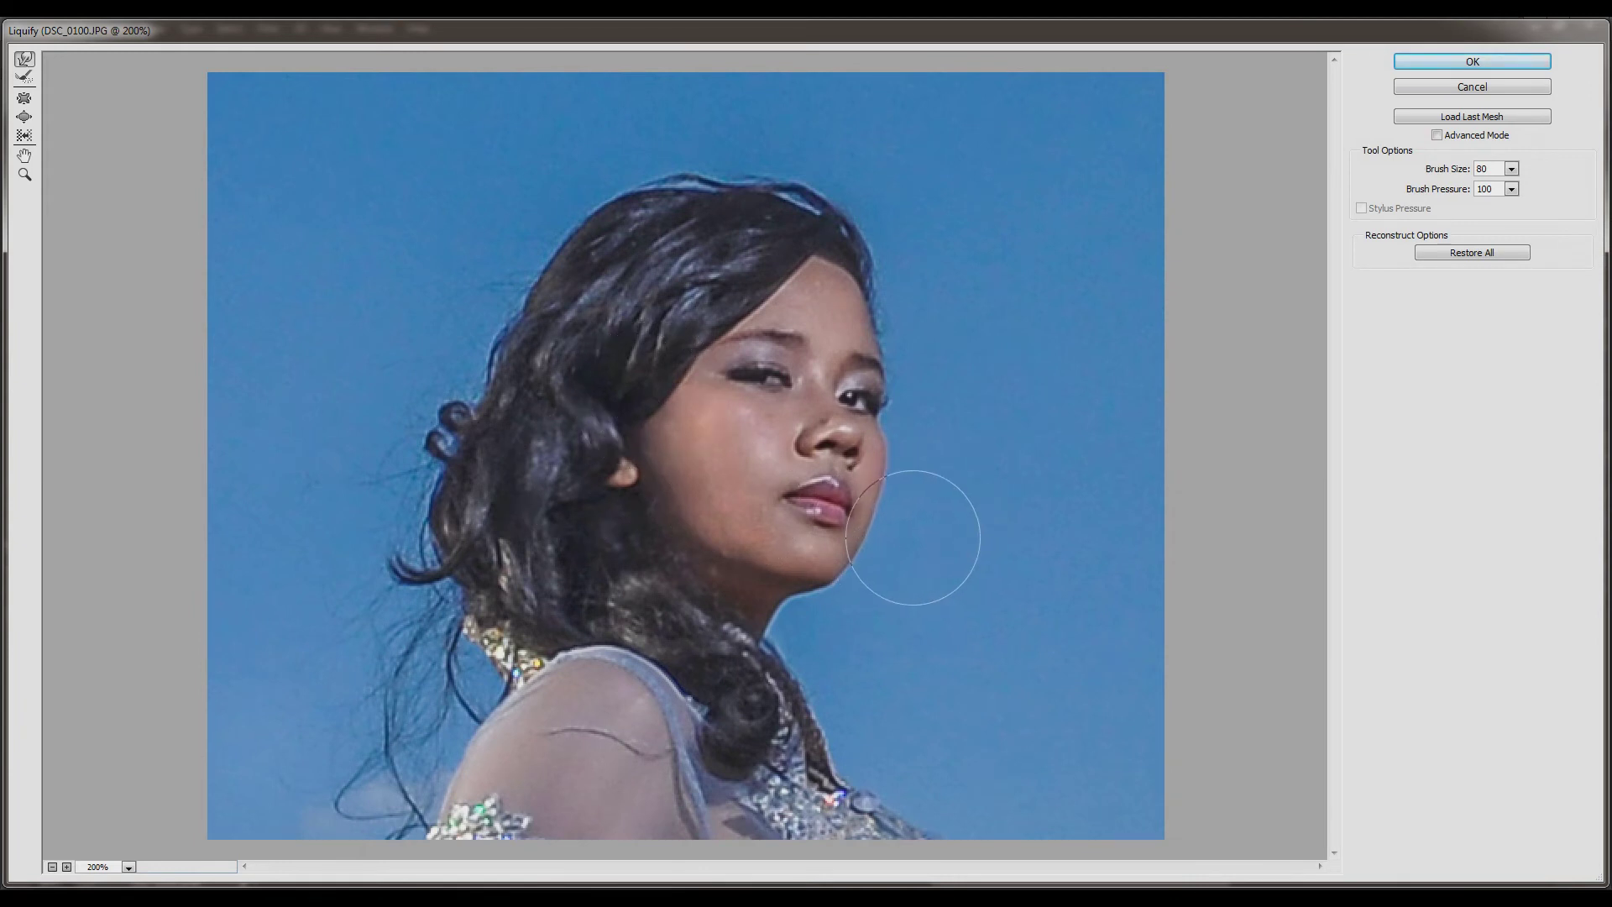
{"action": "key", "text": "bracketleft"}
{"action": "key", "text": "bracketleft"}
{"action": "key", "text": "bracketleft"}
{"action": "key", "text": "bracketleft"}
{"action": "key", "text": "bracketleft"}
{"action": "key", "text": "bracketleft"}
{"action": "key", "text": "bracketleft"}
{"action": "key", "text": "bracketleft"}
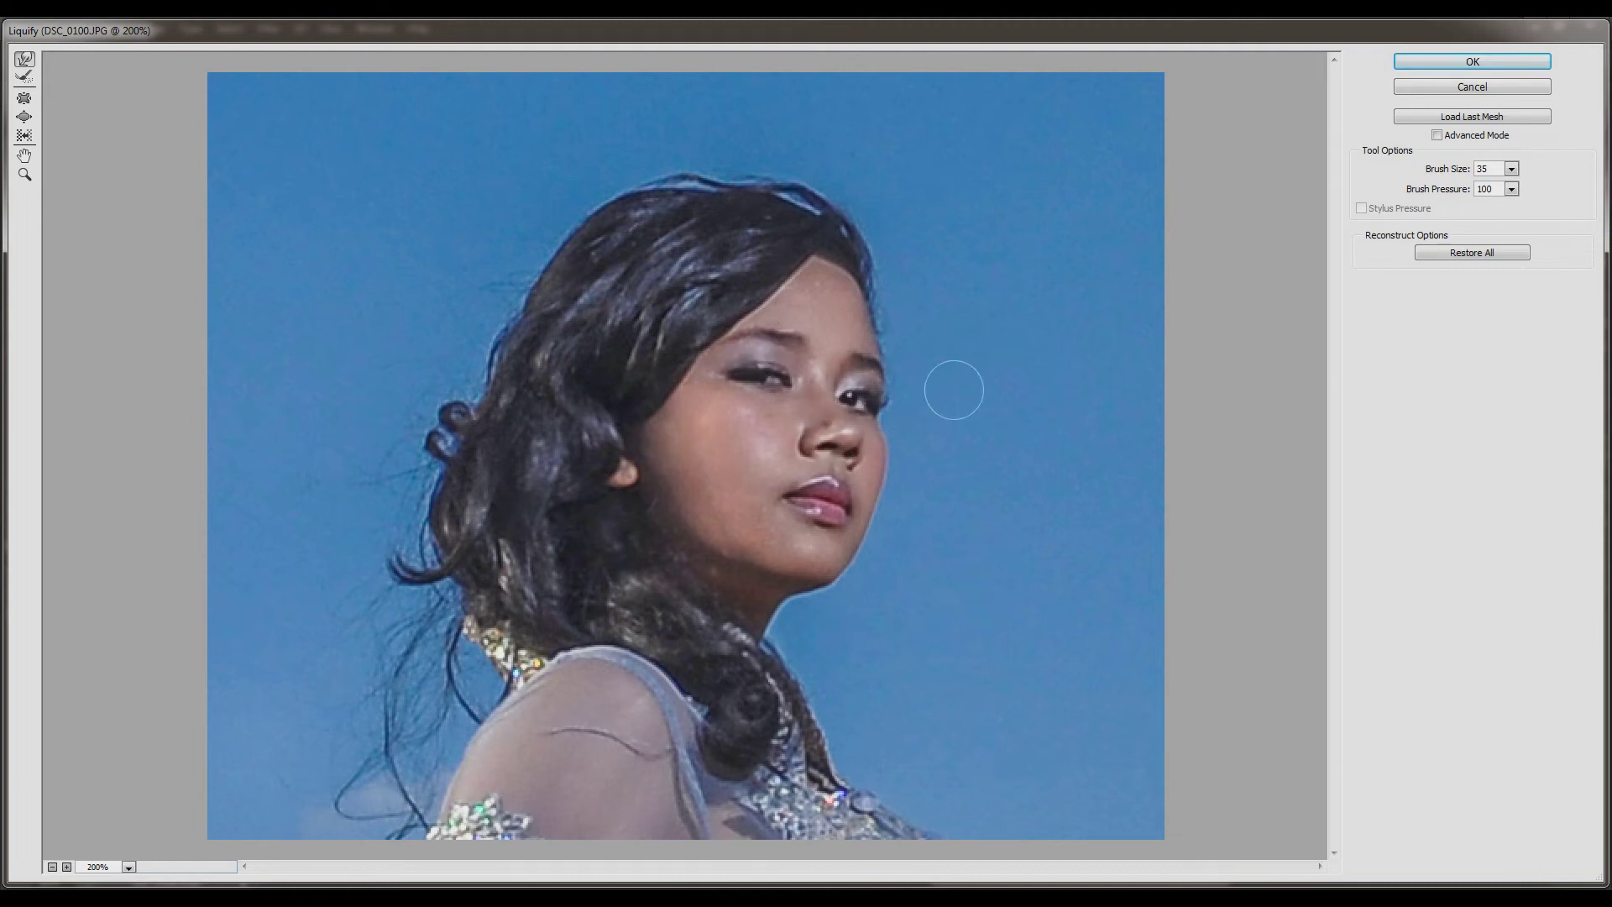
{"action": "key", "text": "bracketright"}
{"action": "key", "text": "bracketright"}
{"action": "key", "text": "bracketright"}
{"action": "key", "text": "bracketright"}
{"action": "key", "text": "bracketright"}
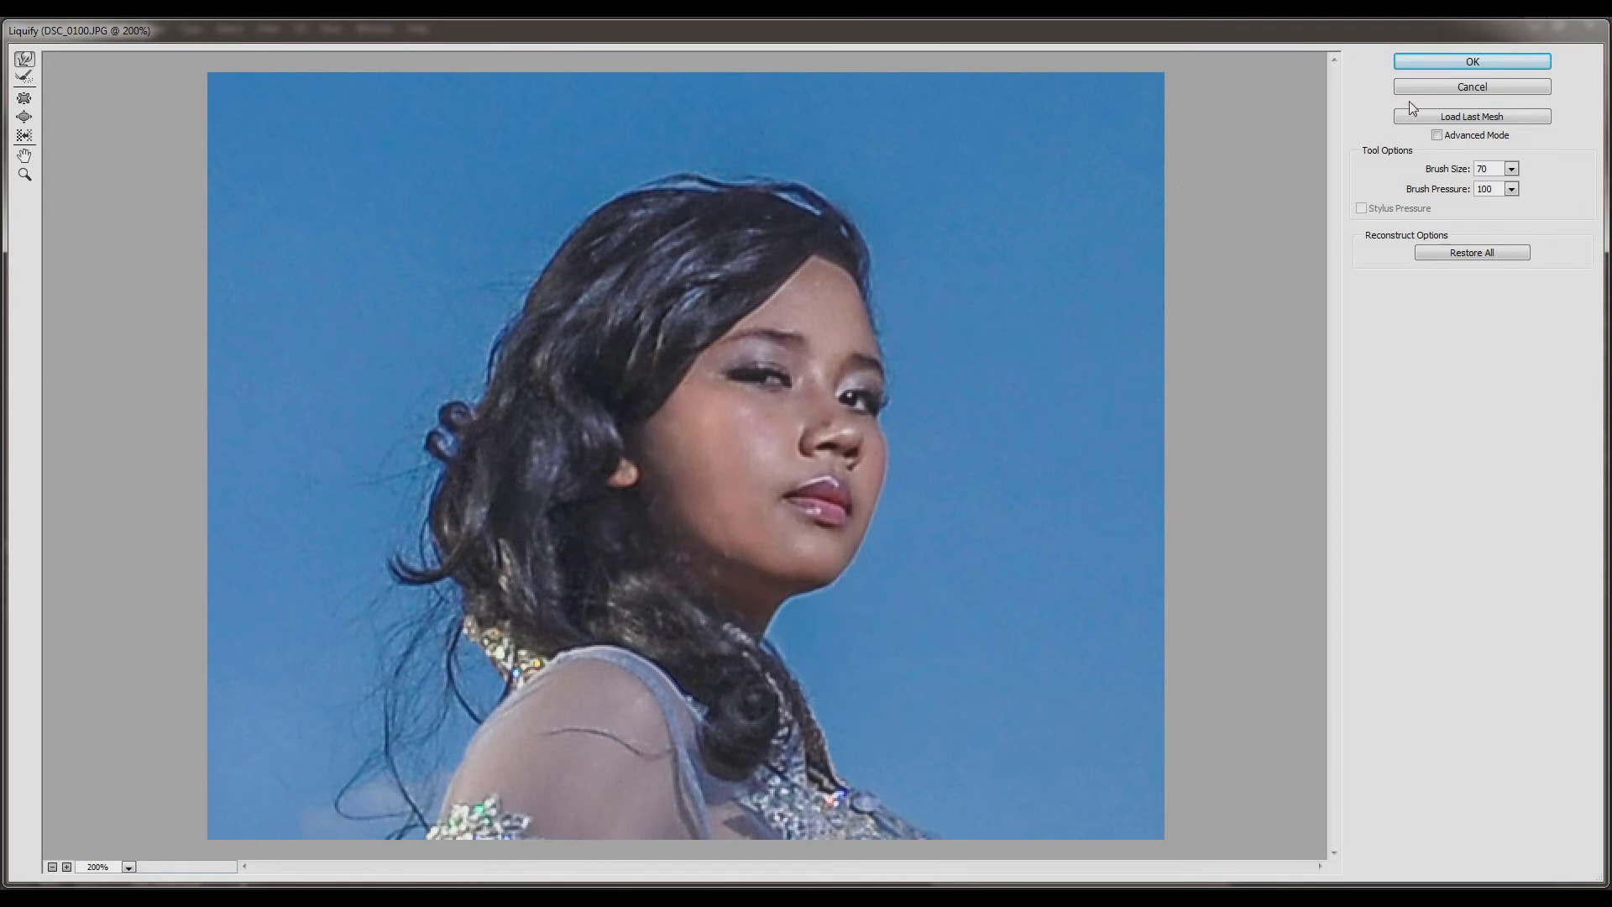
Apply the Liquify warp, compare before and after, deselect, and show the Layers panel.
{"action": "left_click", "coordinate": [1428, 63]}
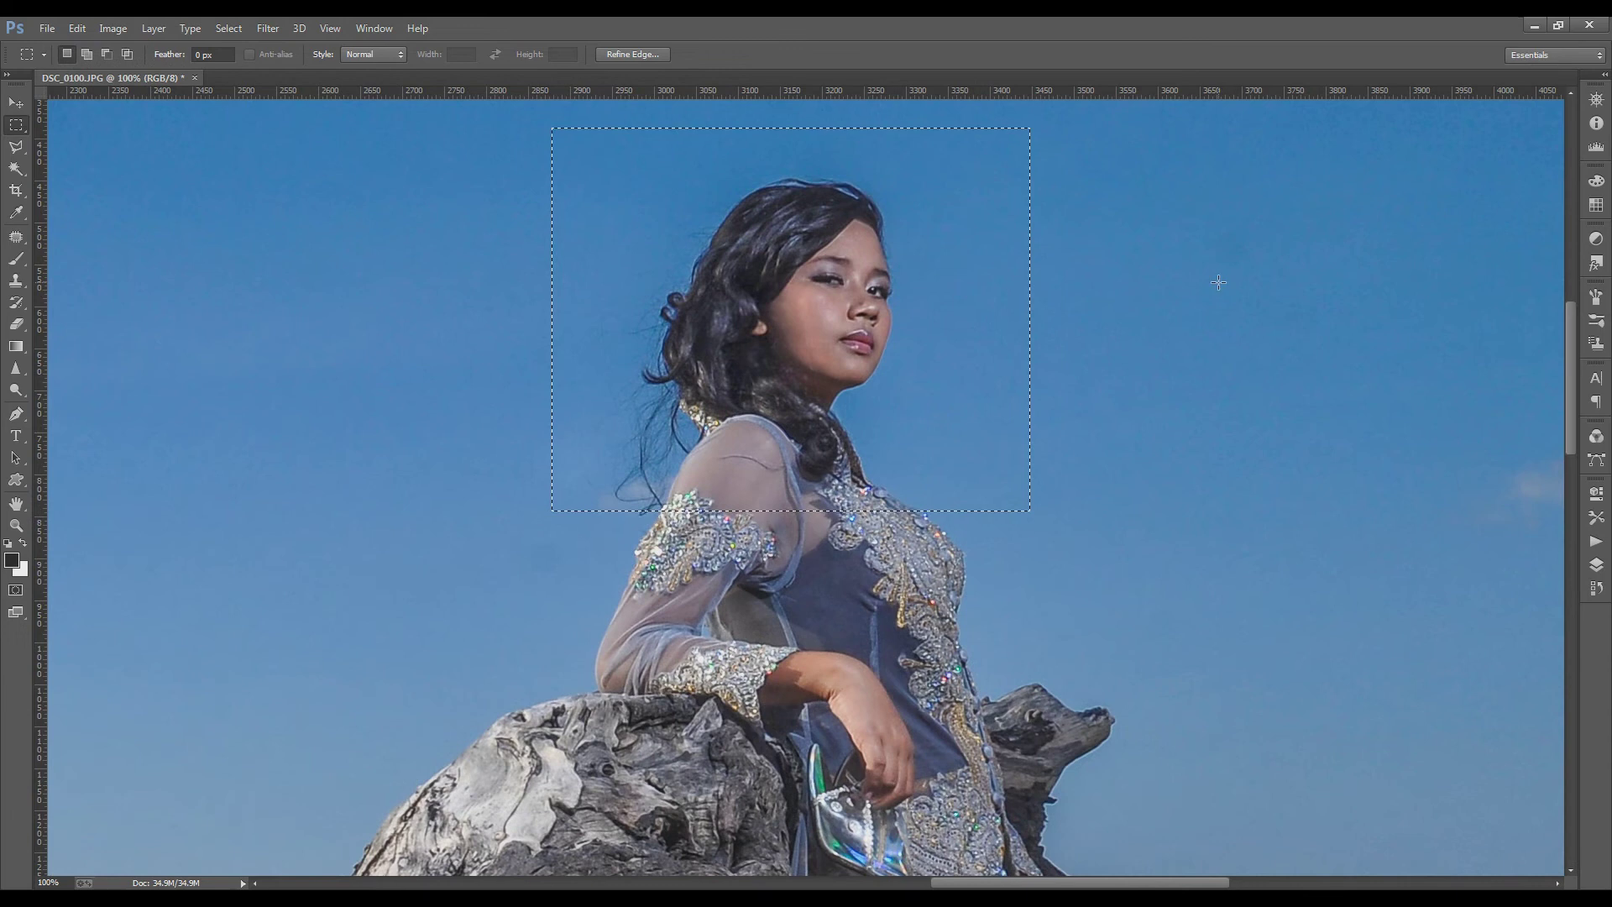
{"action": "key", "text": "ctrl+z"}
{"action": "key", "text": "ctrl+z"}
{"action": "key", "text": "ctrl+z"}
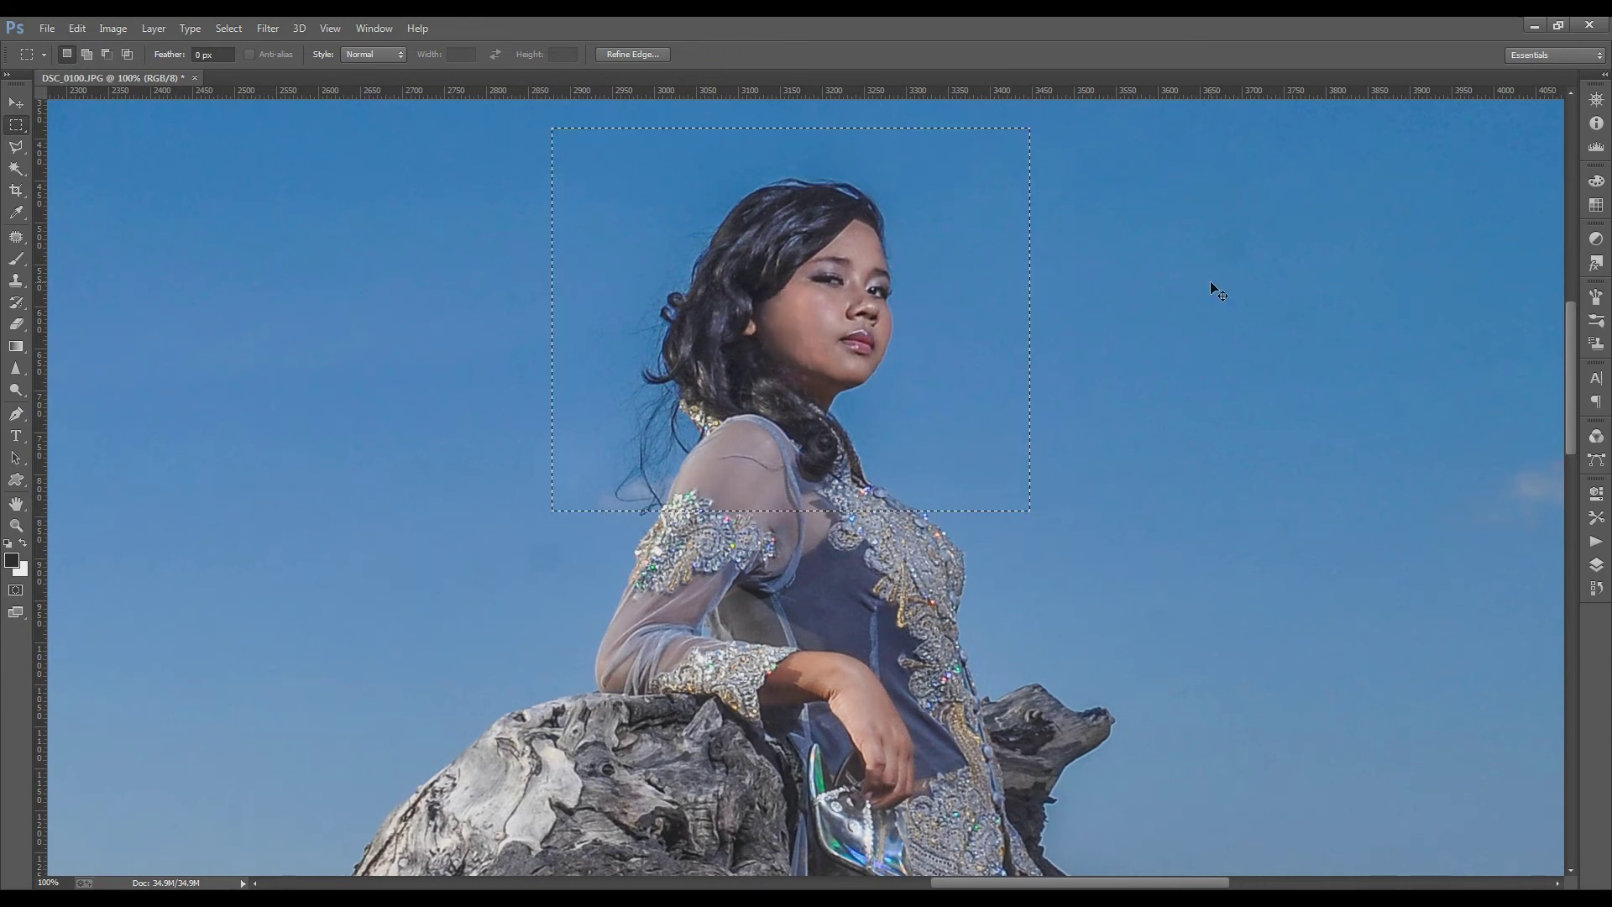
{"action": "key", "text": "ctrl+z"}
{"action": "key", "text": "ctrl+d"}
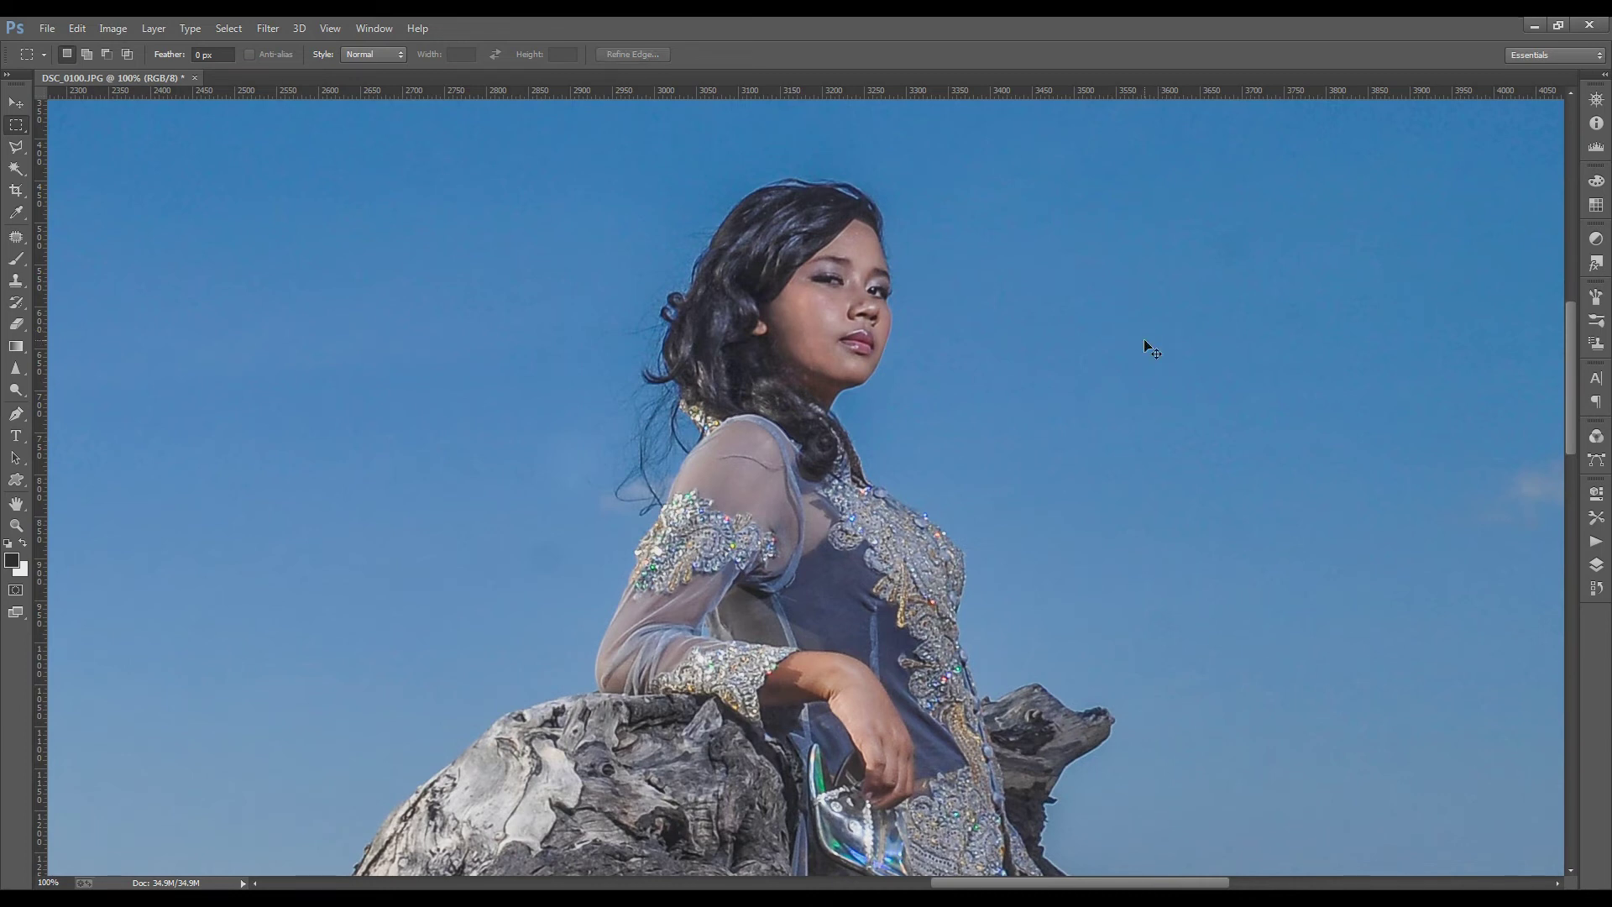
{"action": "left_click", "coordinate": [1597, 565]}
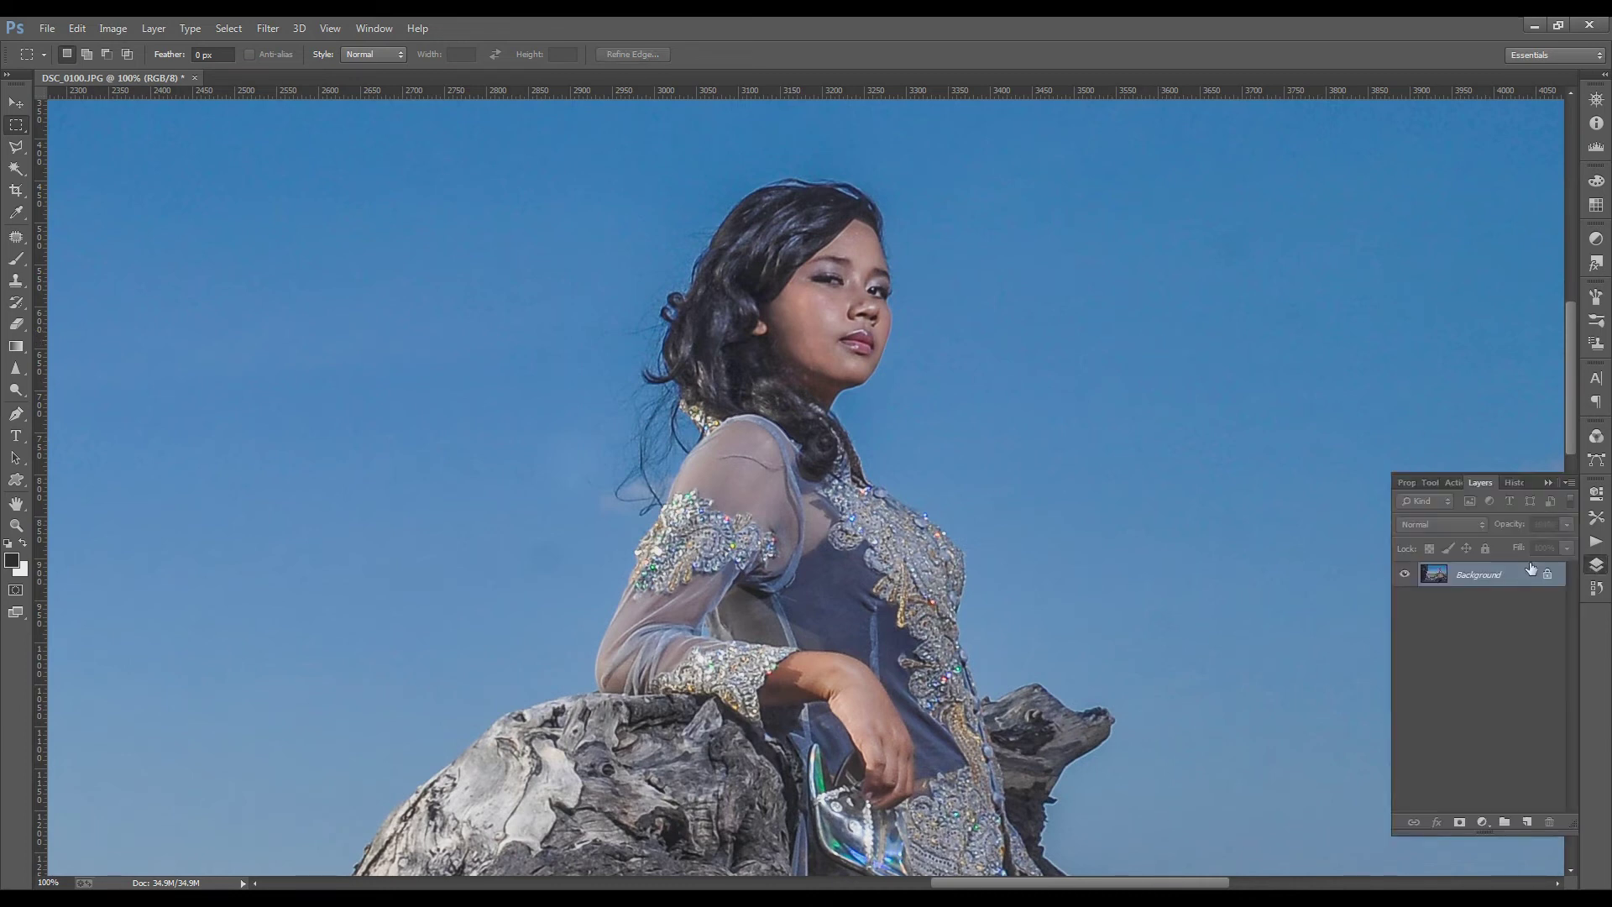
Duplicate the photo to Layer 1 and give the Background a 9 px Gaussian Blur.
{"action": "key", "text": "ctrl+j"}
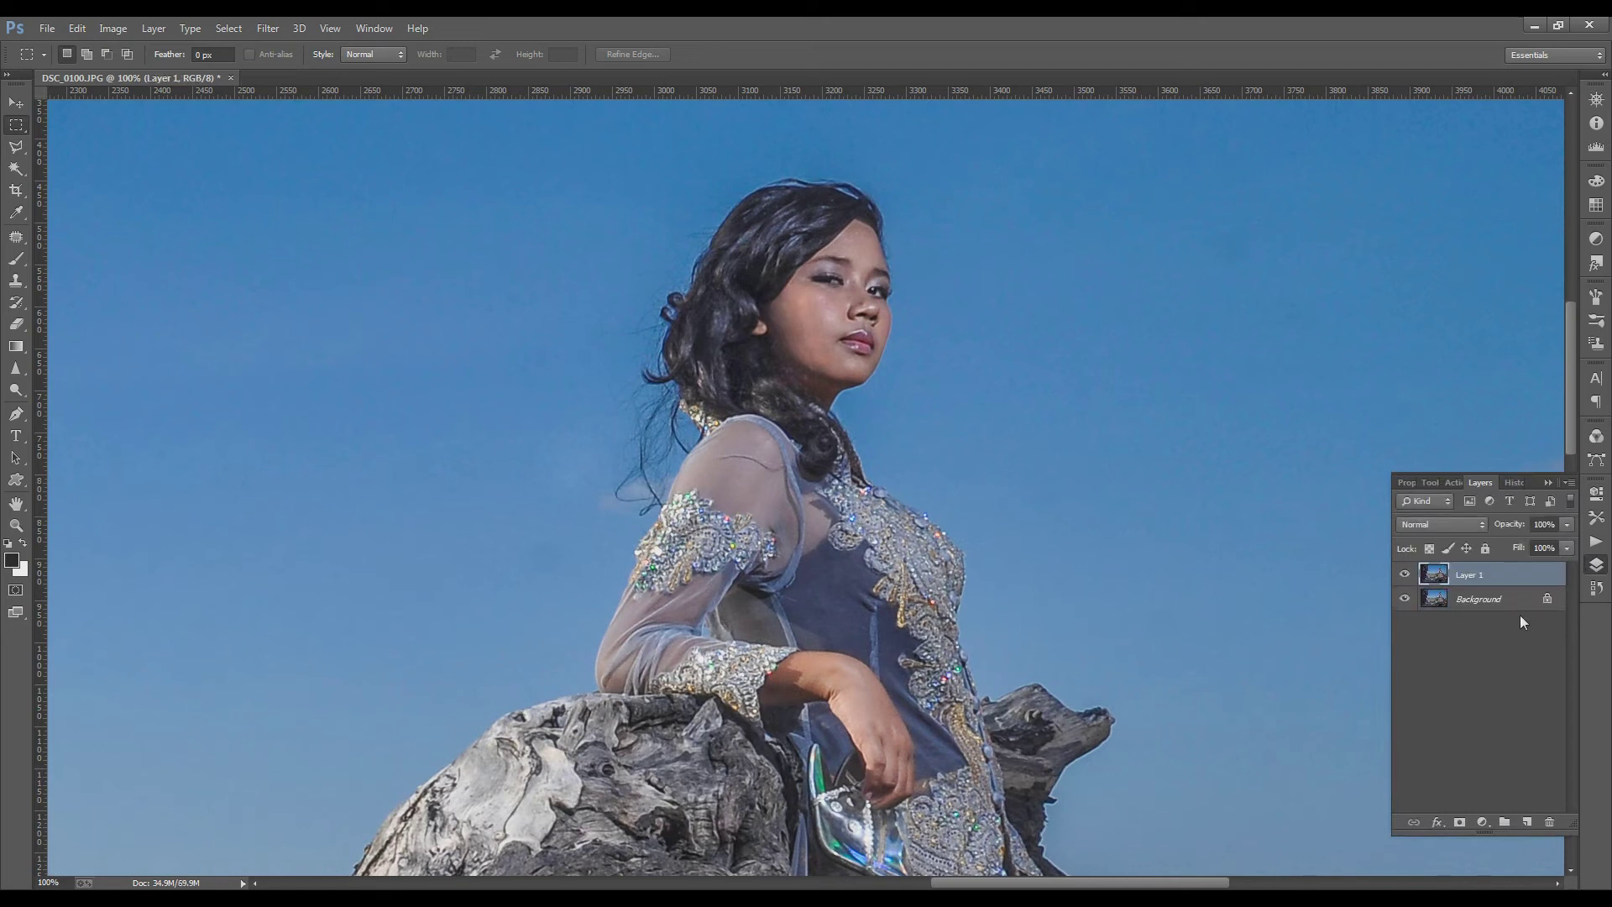
{"action": "left_click", "coordinate": [1495, 598]}
{"action": "left_click", "coordinate": [269, 32]}
{"action": "mouse_move", "coordinate": [368, 214]}
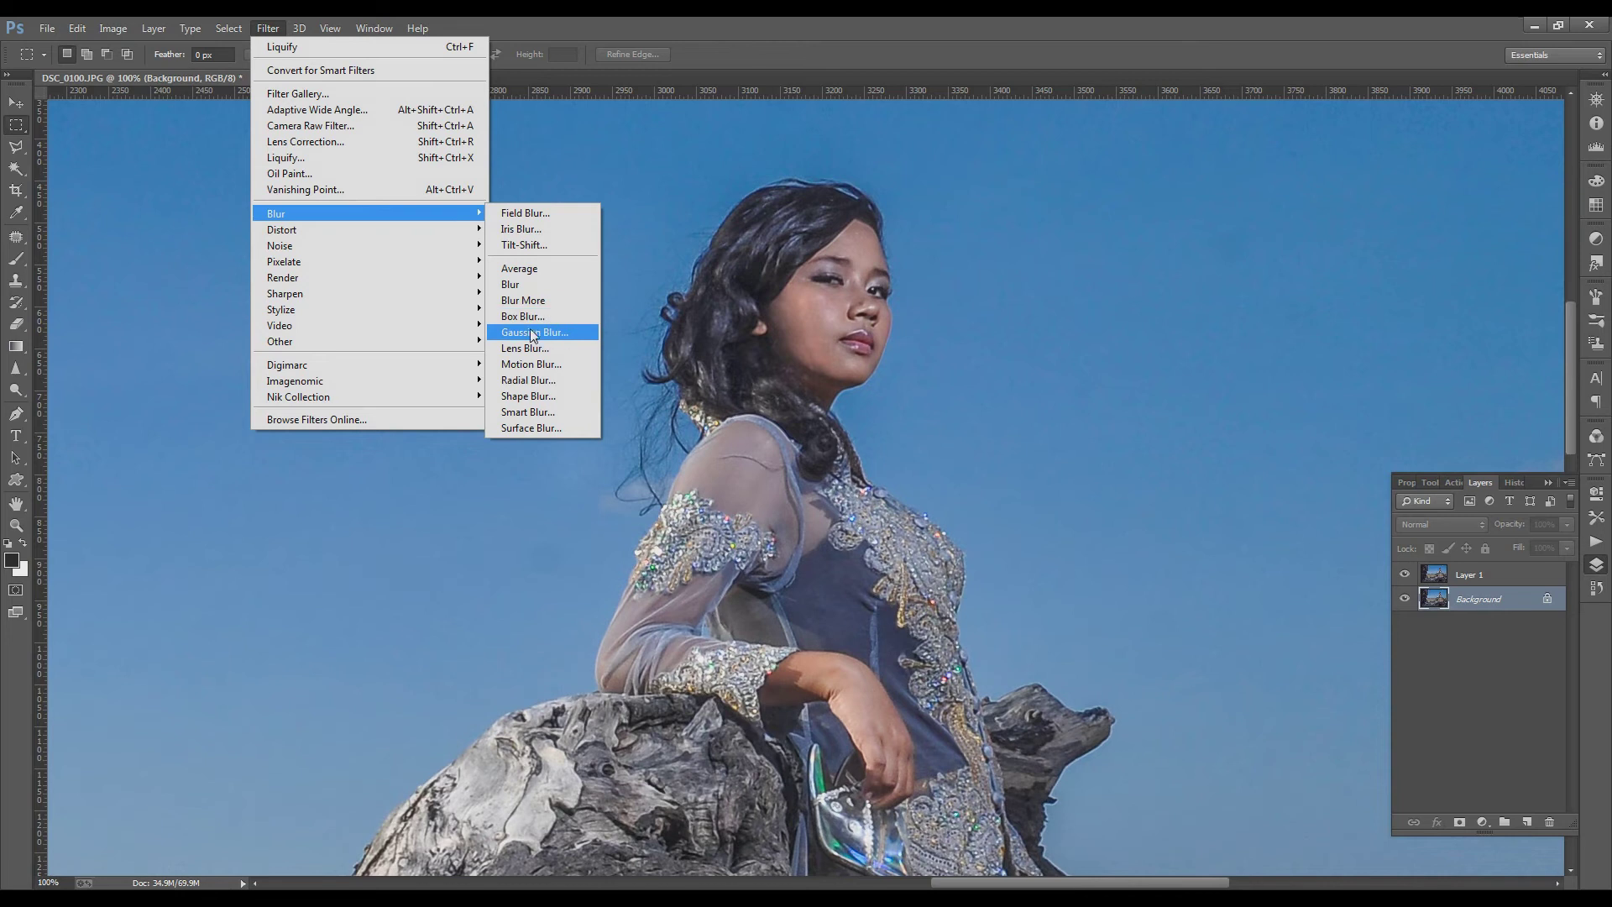
{"action": "left_click", "coordinate": [530, 331]}
{"action": "left_click_drag", "start_coordinate": [1203, 338], "coordinate": [1174, 511]}
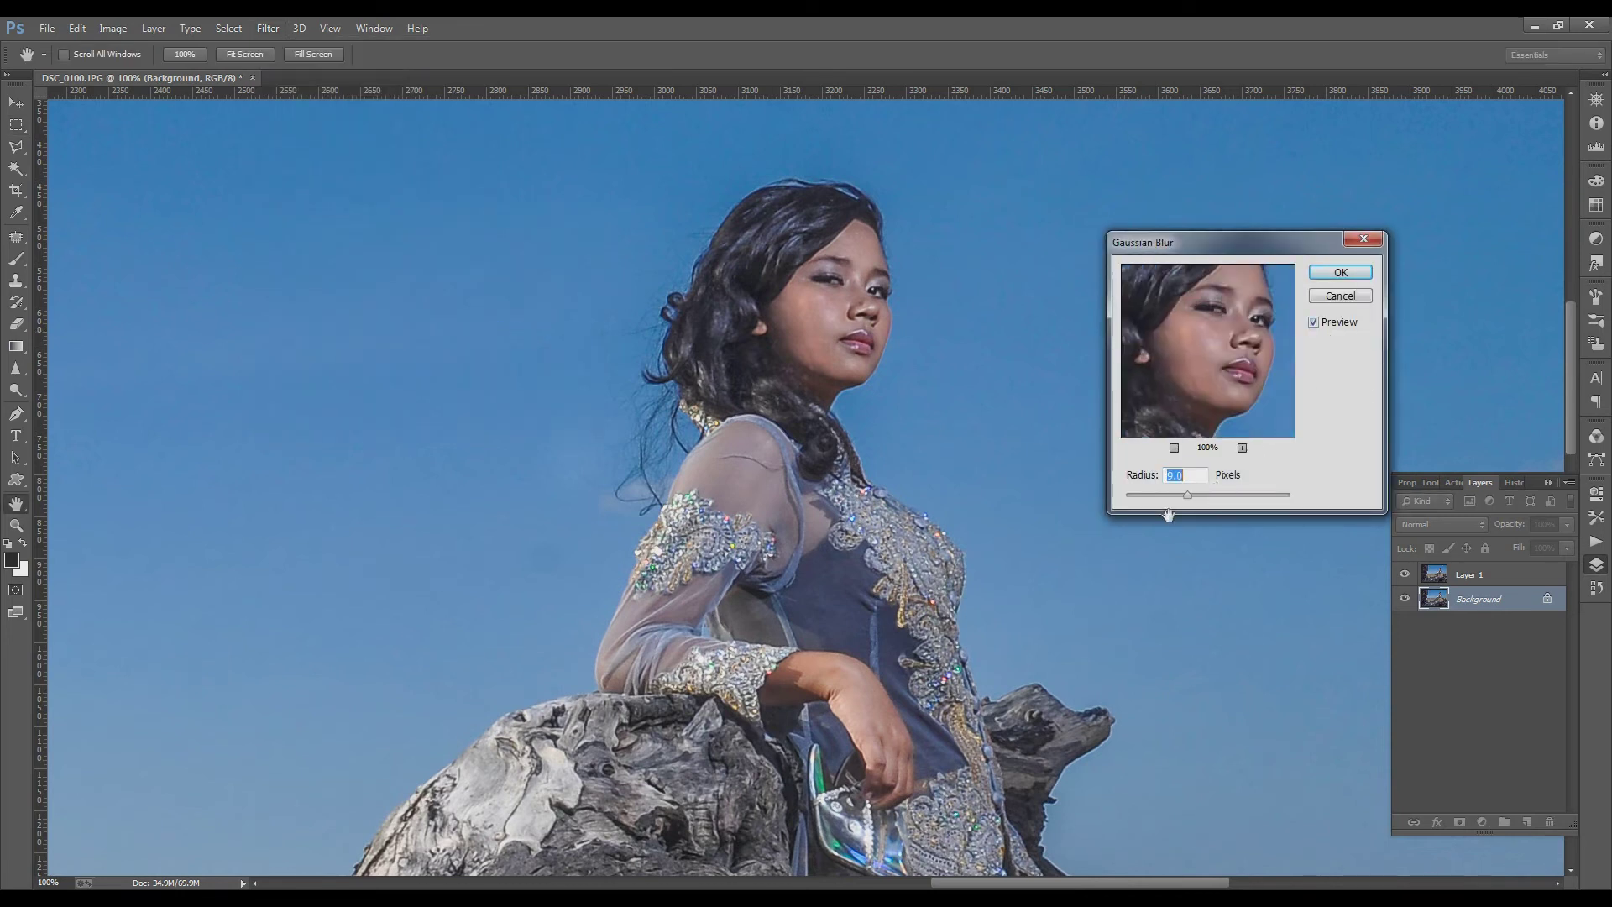
{"action": "left_click", "coordinate": [1342, 273]}
Select Layer 1 and toggle its visibility to compare with the blurred Background.
{"action": "left_click", "coordinate": [1466, 576]}
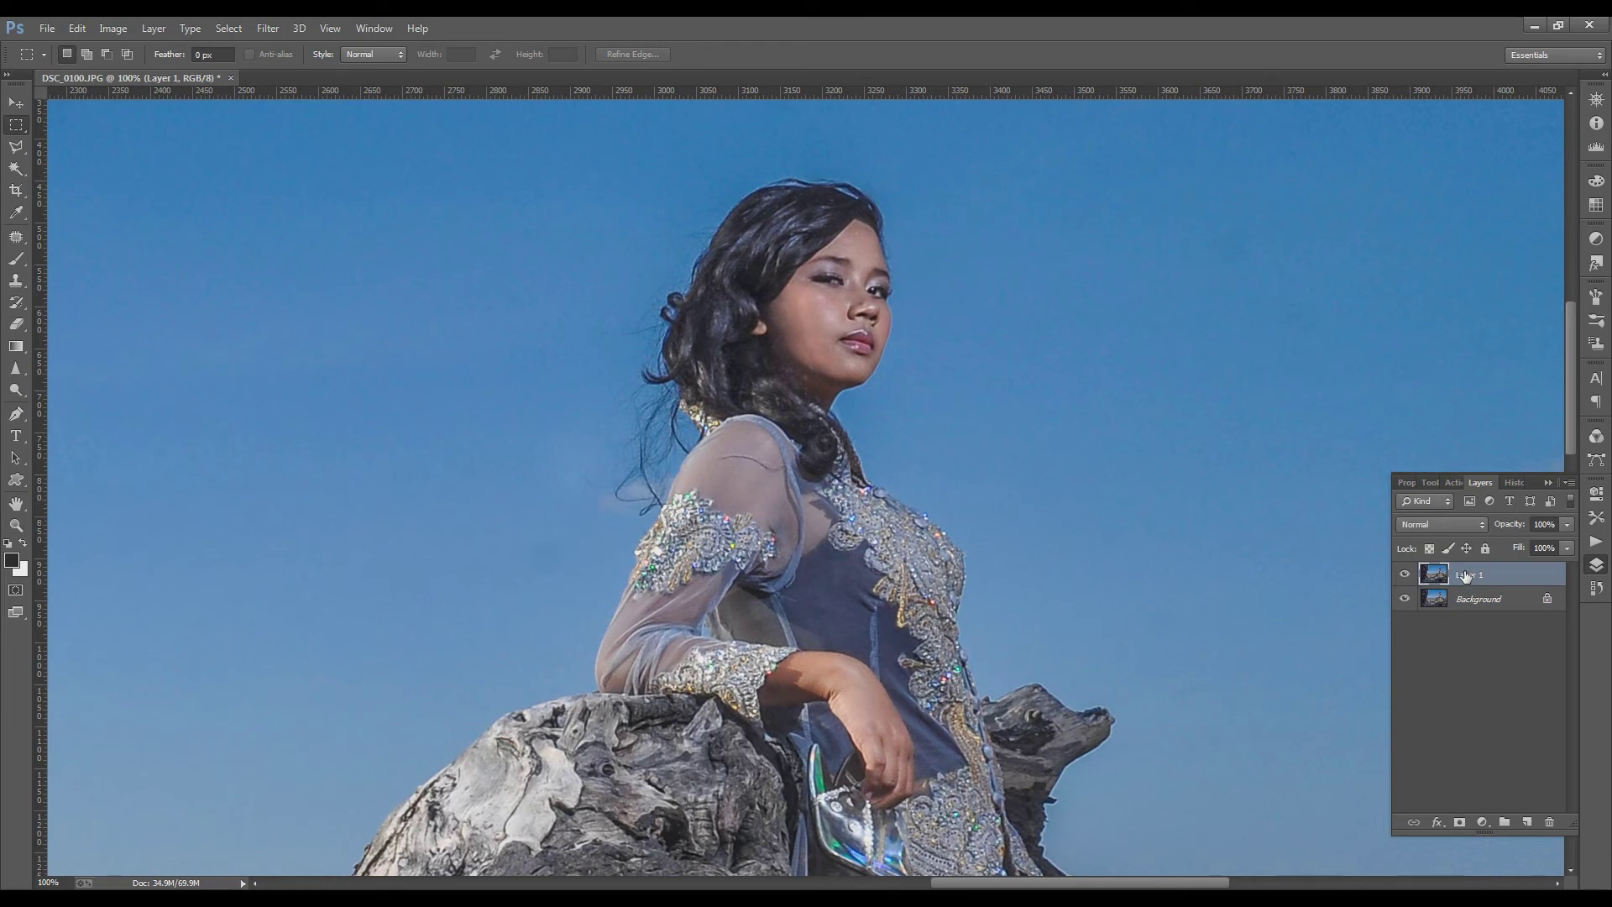
{"action": "left_click", "coordinate": [1405, 577]}
{"action": "left_click", "coordinate": [1405, 577]}
{"action": "left_click", "coordinate": [1405, 576]}
{"action": "left_click", "coordinate": [1405, 580]}
Erase Layer 1 beside the lips and over the neck and arm to reveal the blur.
{"action": "left_click", "coordinate": [16, 324]}
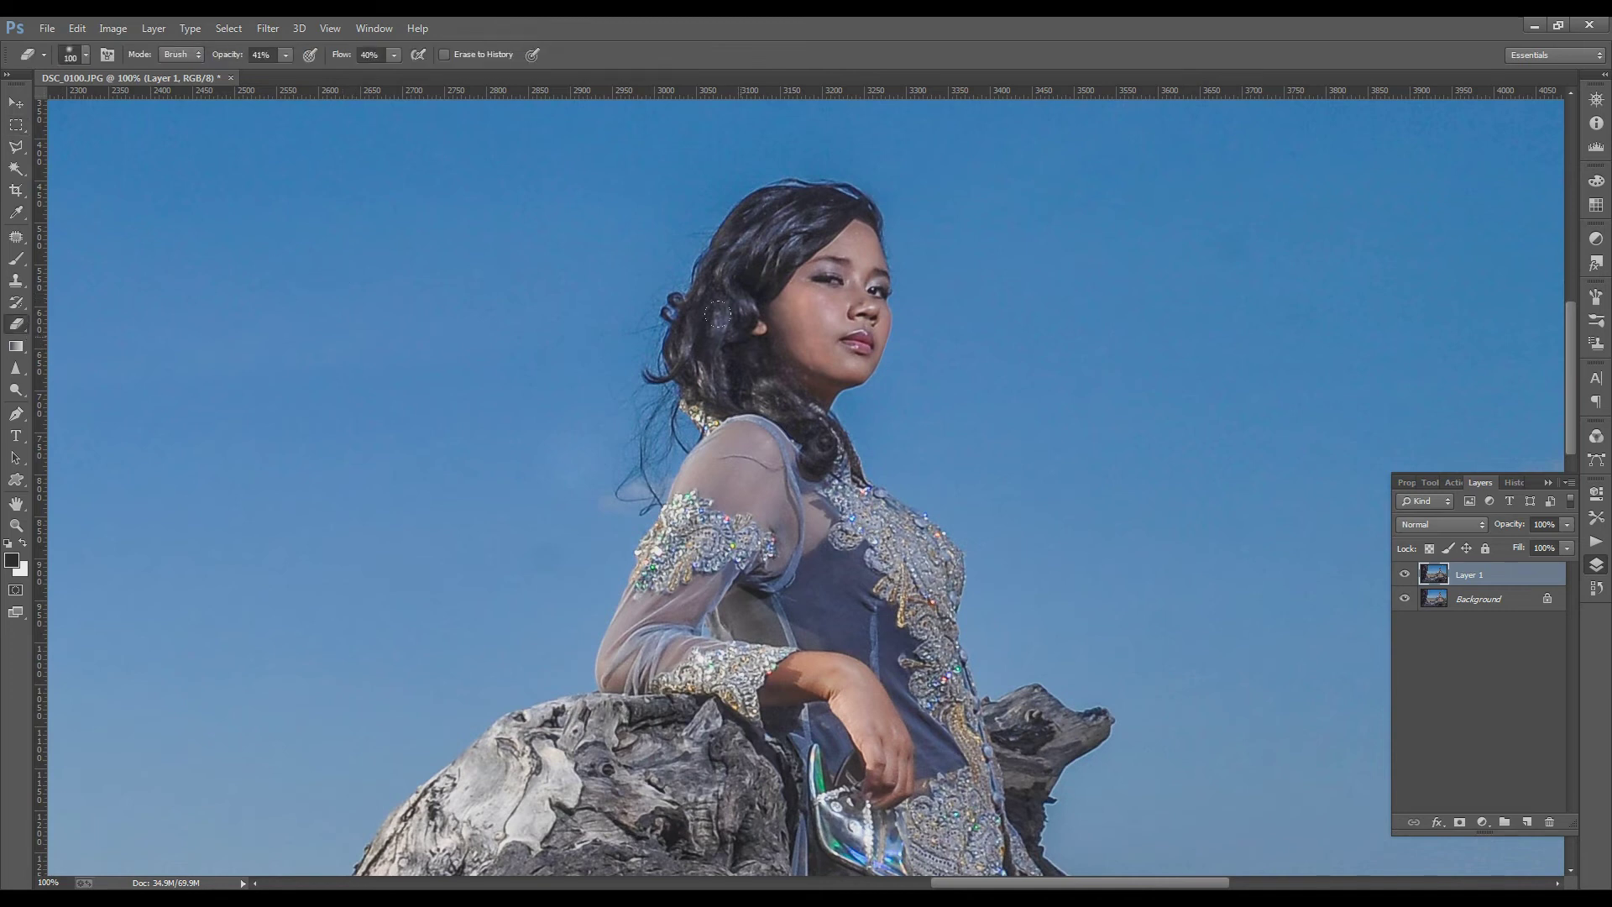
{"action": "key", "text": "bracketleft"}
{"action": "key", "text": "bracketleft"}
{"action": "key", "text": "bracketleft"}
{"action": "left_click_drag", "start_coordinate": [843, 299], "coordinate": [830, 336]}
{"action": "left_click_drag", "start_coordinate": [518, 594], "coordinate": [821, 662]}
Merge the layers and raise Master saturation to about +16 with Hue/Saturation.
{"action": "key", "text": "ctrl+e"}
{"action": "key", "text": "ctrl+minus"}
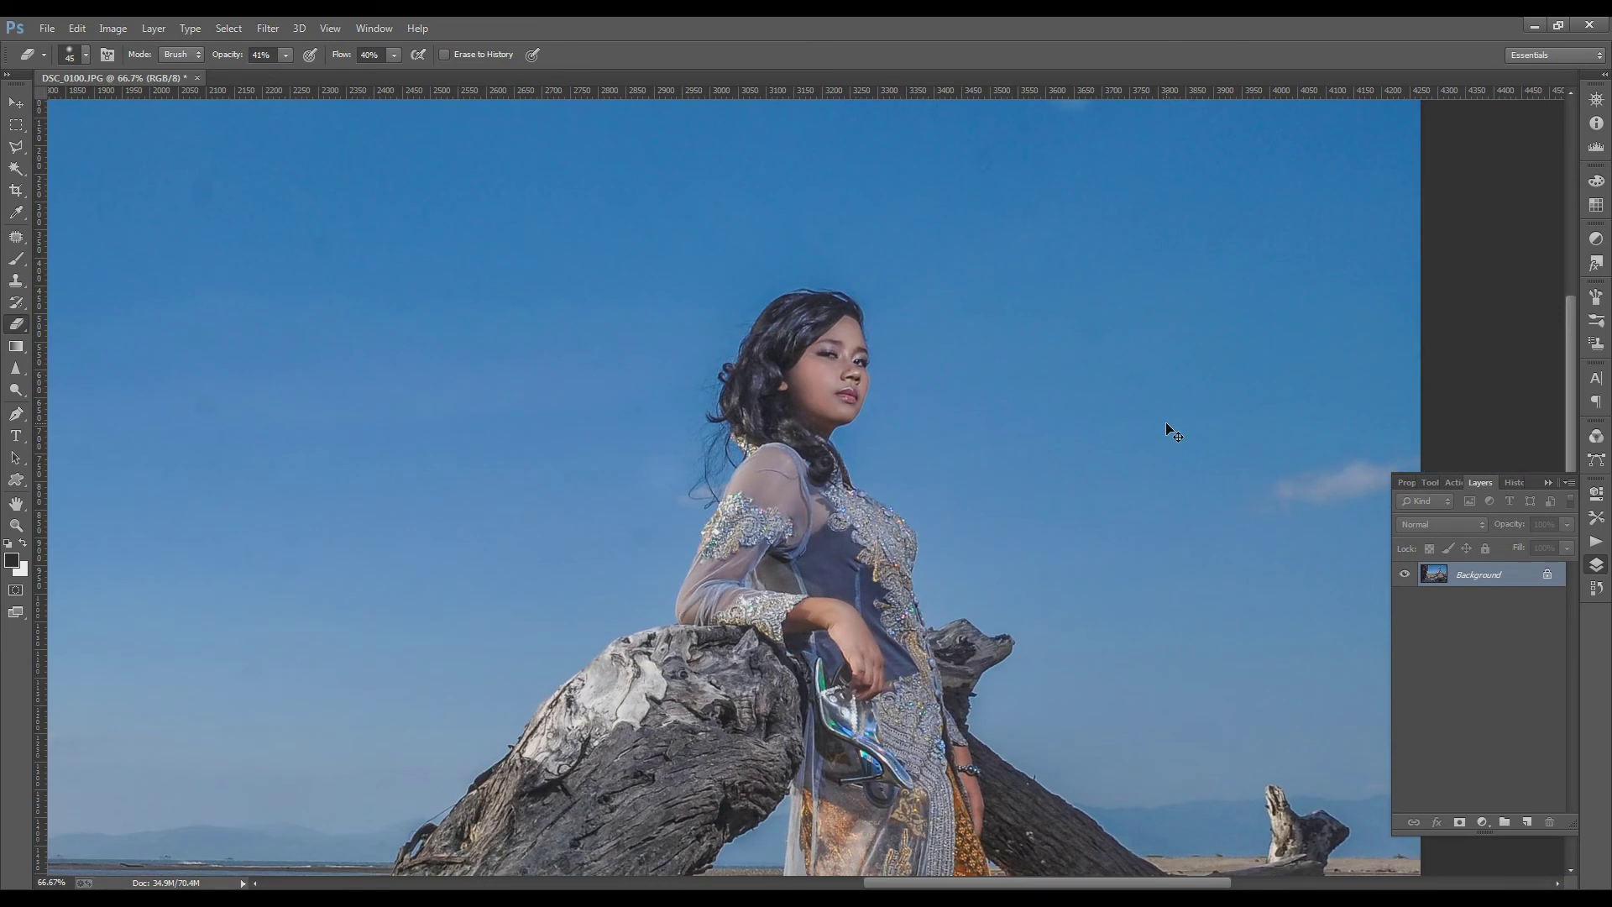
{"action": "key", "text": "ctrl+minus"}
{"action": "key", "text": "ctrl+minus"}
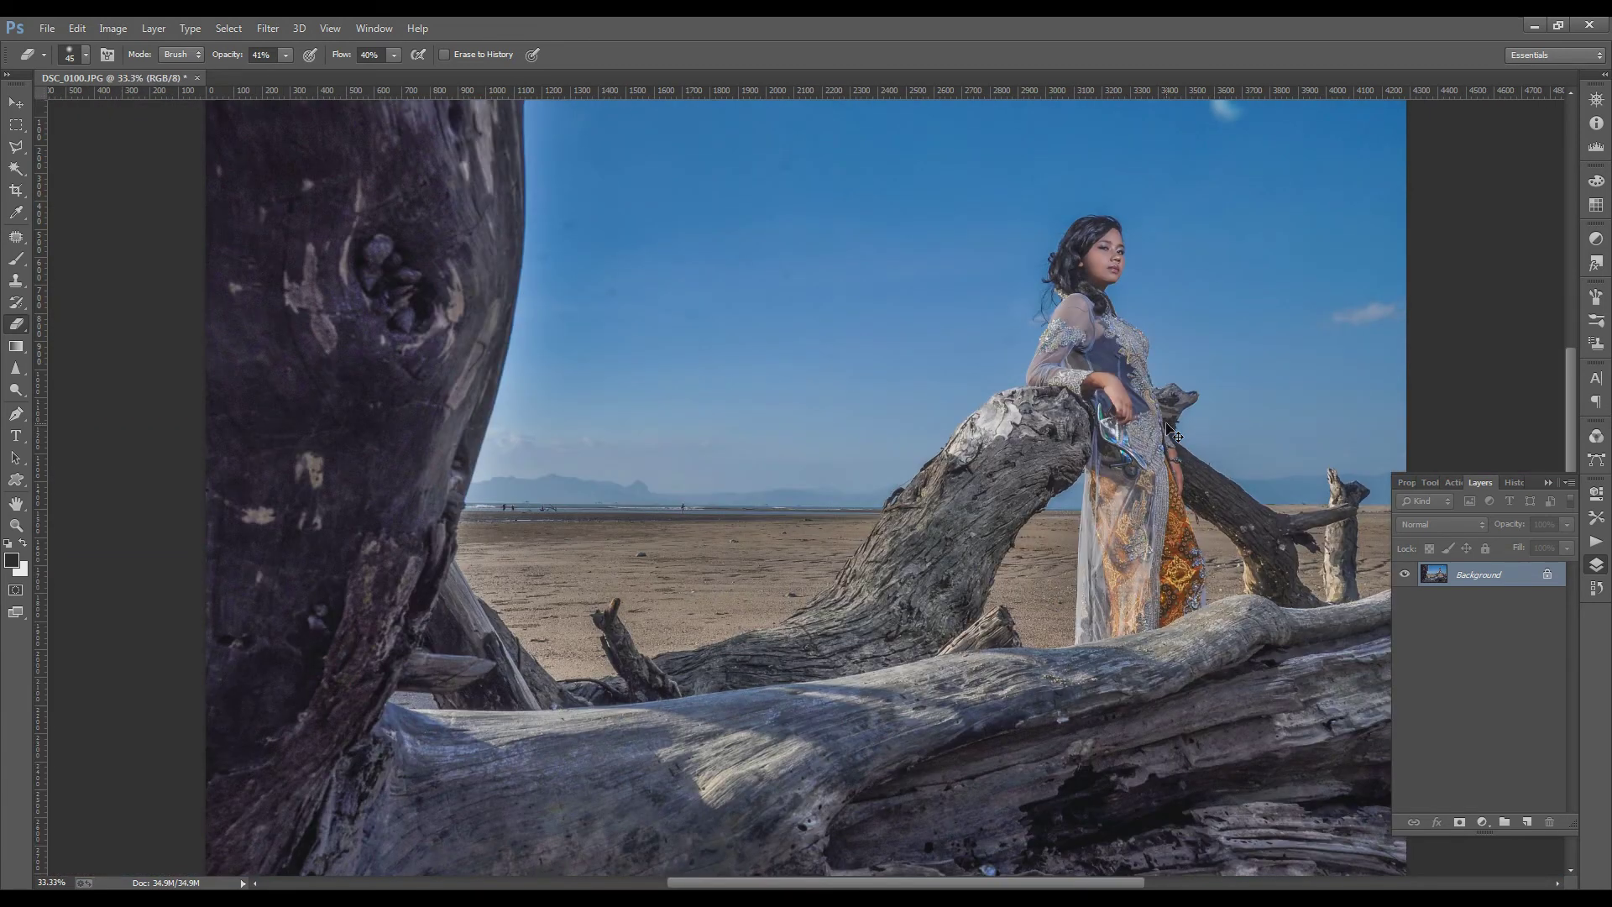
{"action": "key", "text": "ctrl+u"}
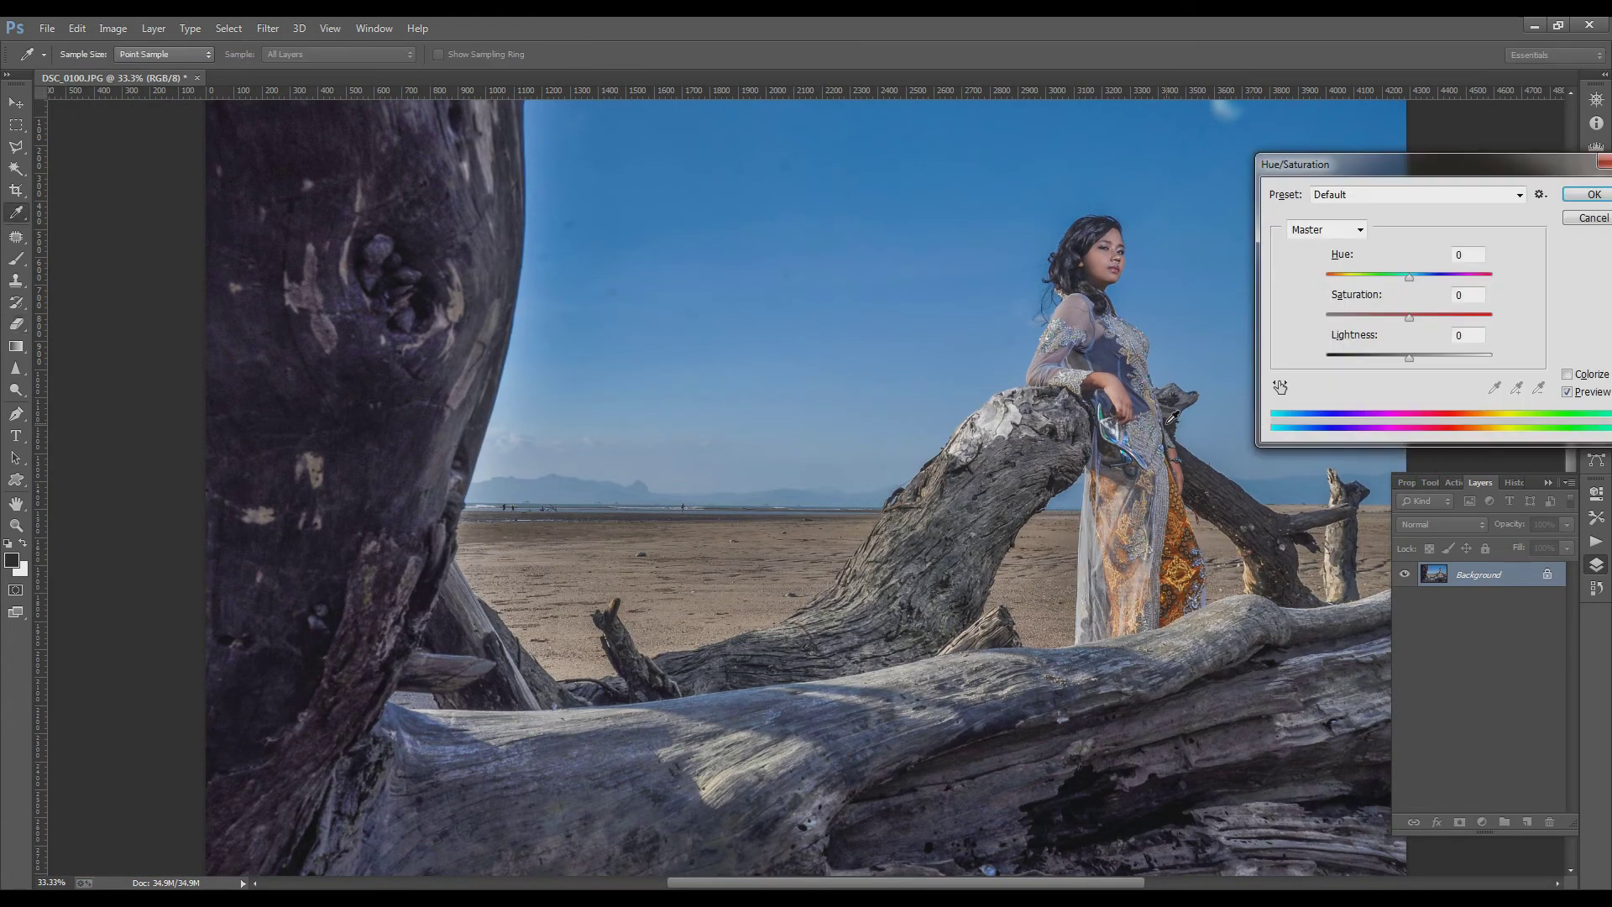
{"action": "left_click_drag", "start_coordinate": [1409, 317], "coordinate": [1418, 316]}
{"action": "left_click", "coordinate": [1572, 200]}
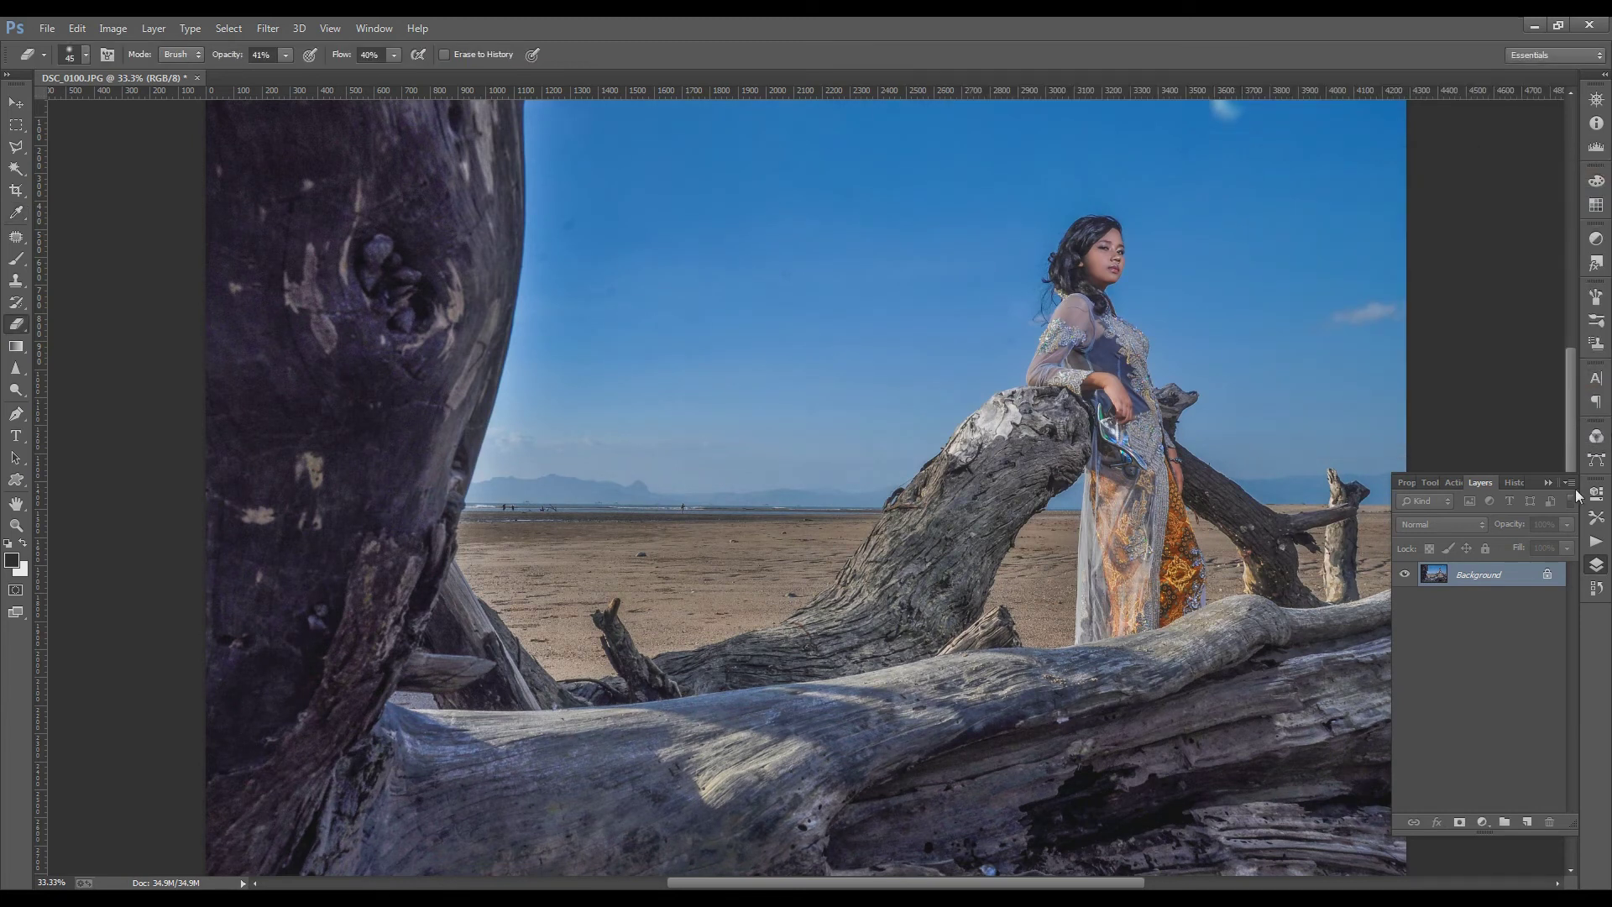
Collapse the Layers panel and zoom in on the woman's face to 66.7%.
{"action": "left_click", "coordinate": [1550, 483]}
{"action": "left_click", "coordinate": [16, 525]}
{"action": "left_click", "coordinate": [1183, 268]}
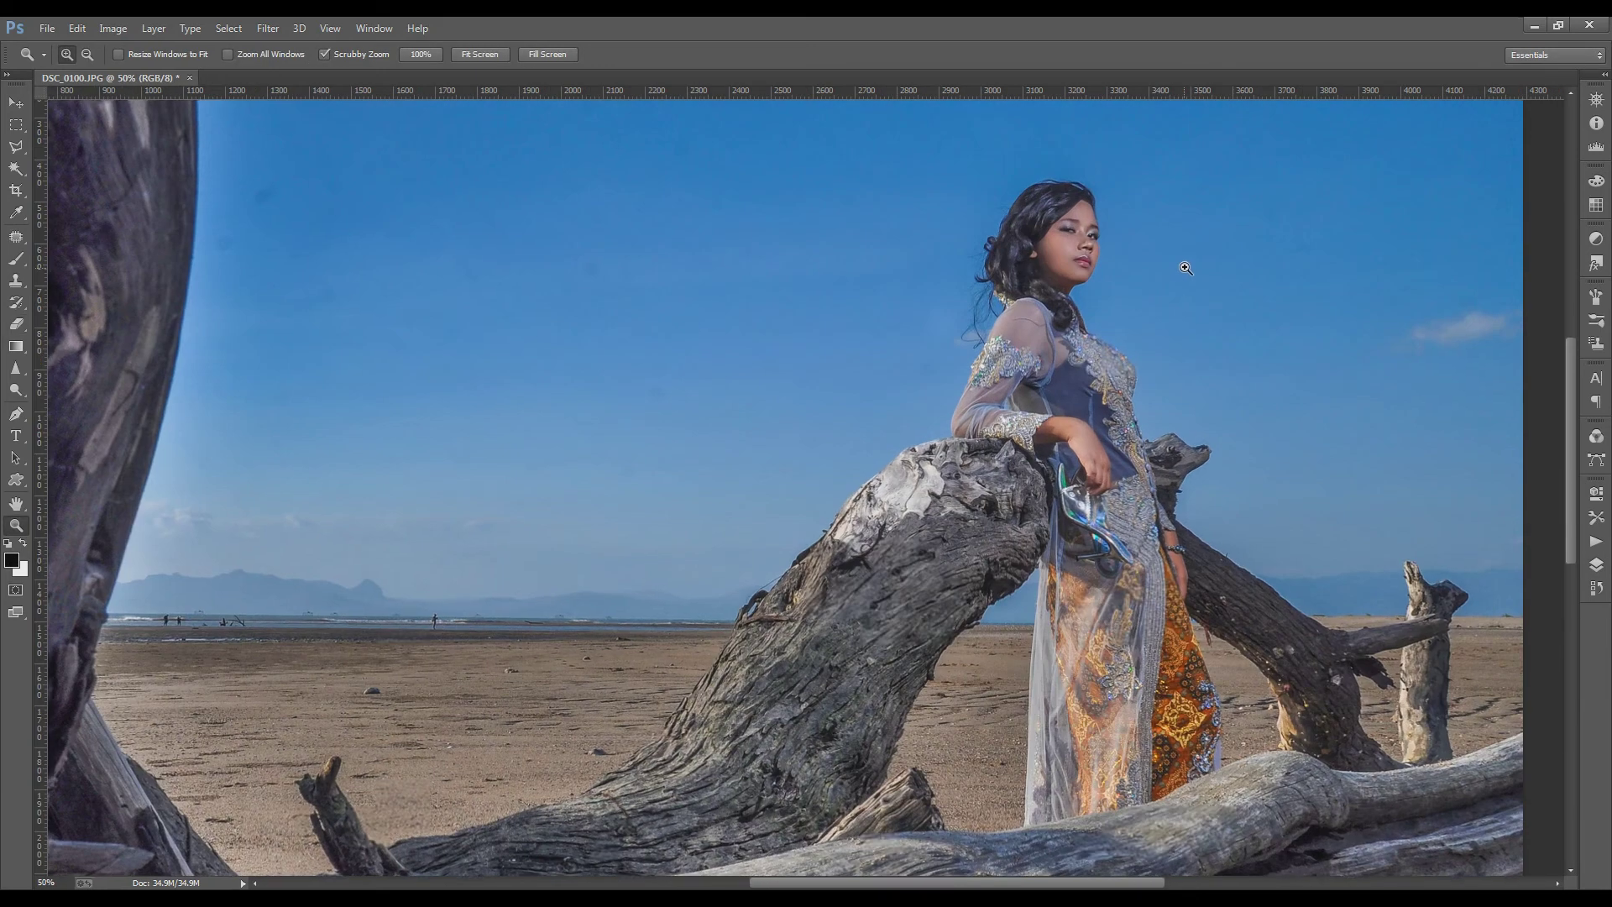
{"action": "left_click", "coordinate": [1186, 268]}
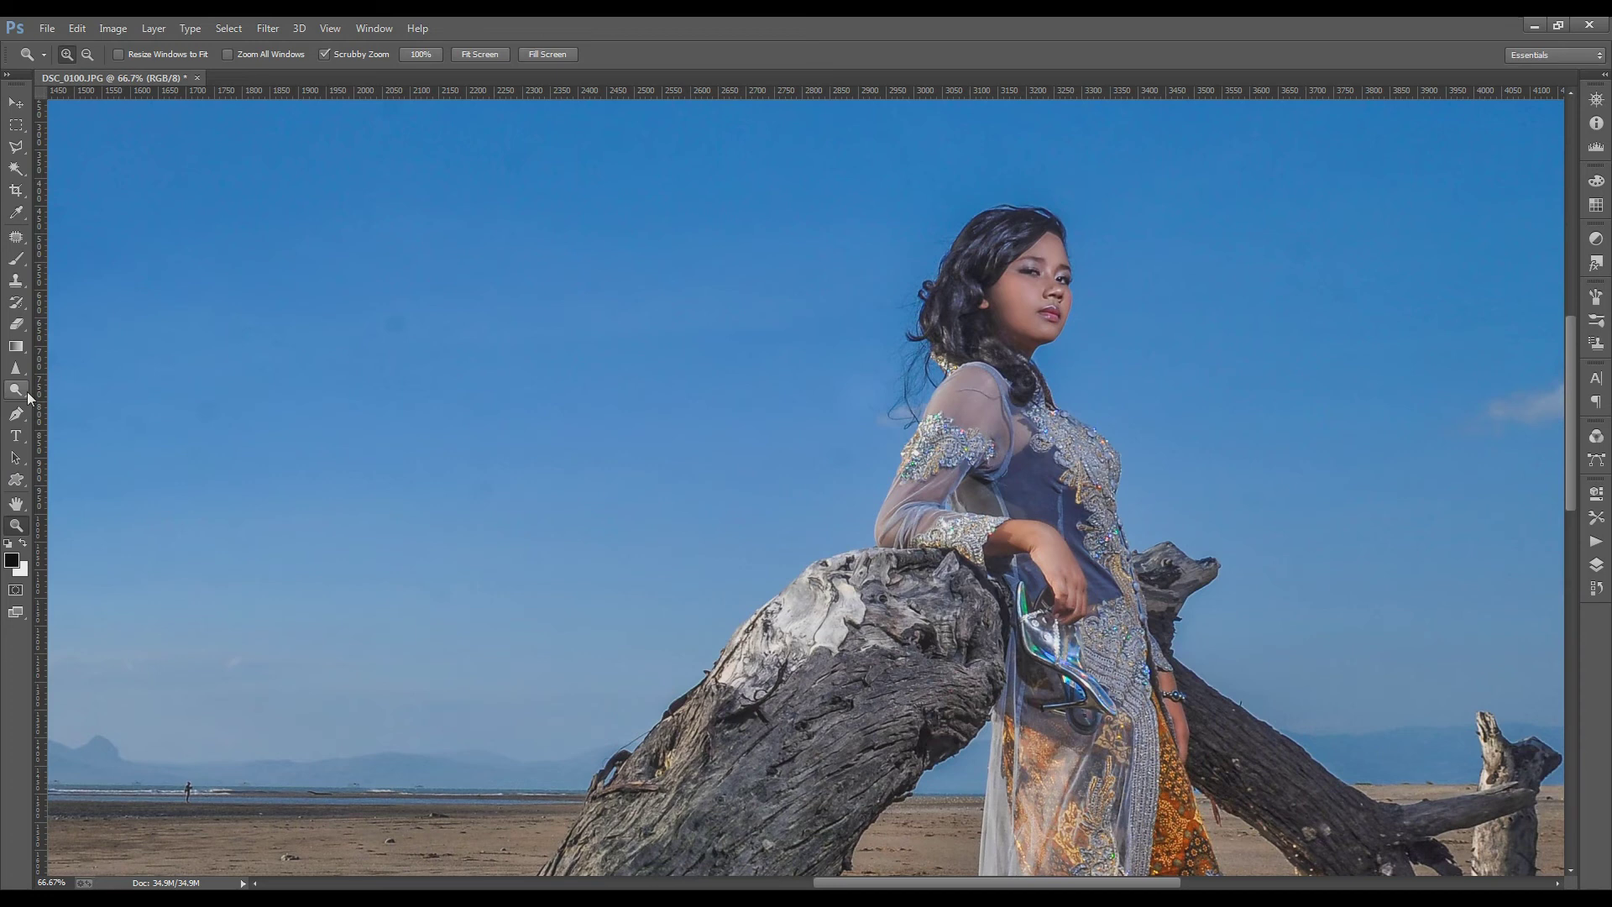
Dodge the woman's right cheek with a size 125 brush, then zoom out to 33.3%.
{"action": "left_click", "coordinate": [19, 391]}
{"action": "key", "text": "bracketright"}
{"action": "key", "text": "bracketright"}
{"action": "key", "text": "bracketright"}
{"action": "left_click_drag", "start_coordinate": [1046, 286], "coordinate": [1045, 286]}
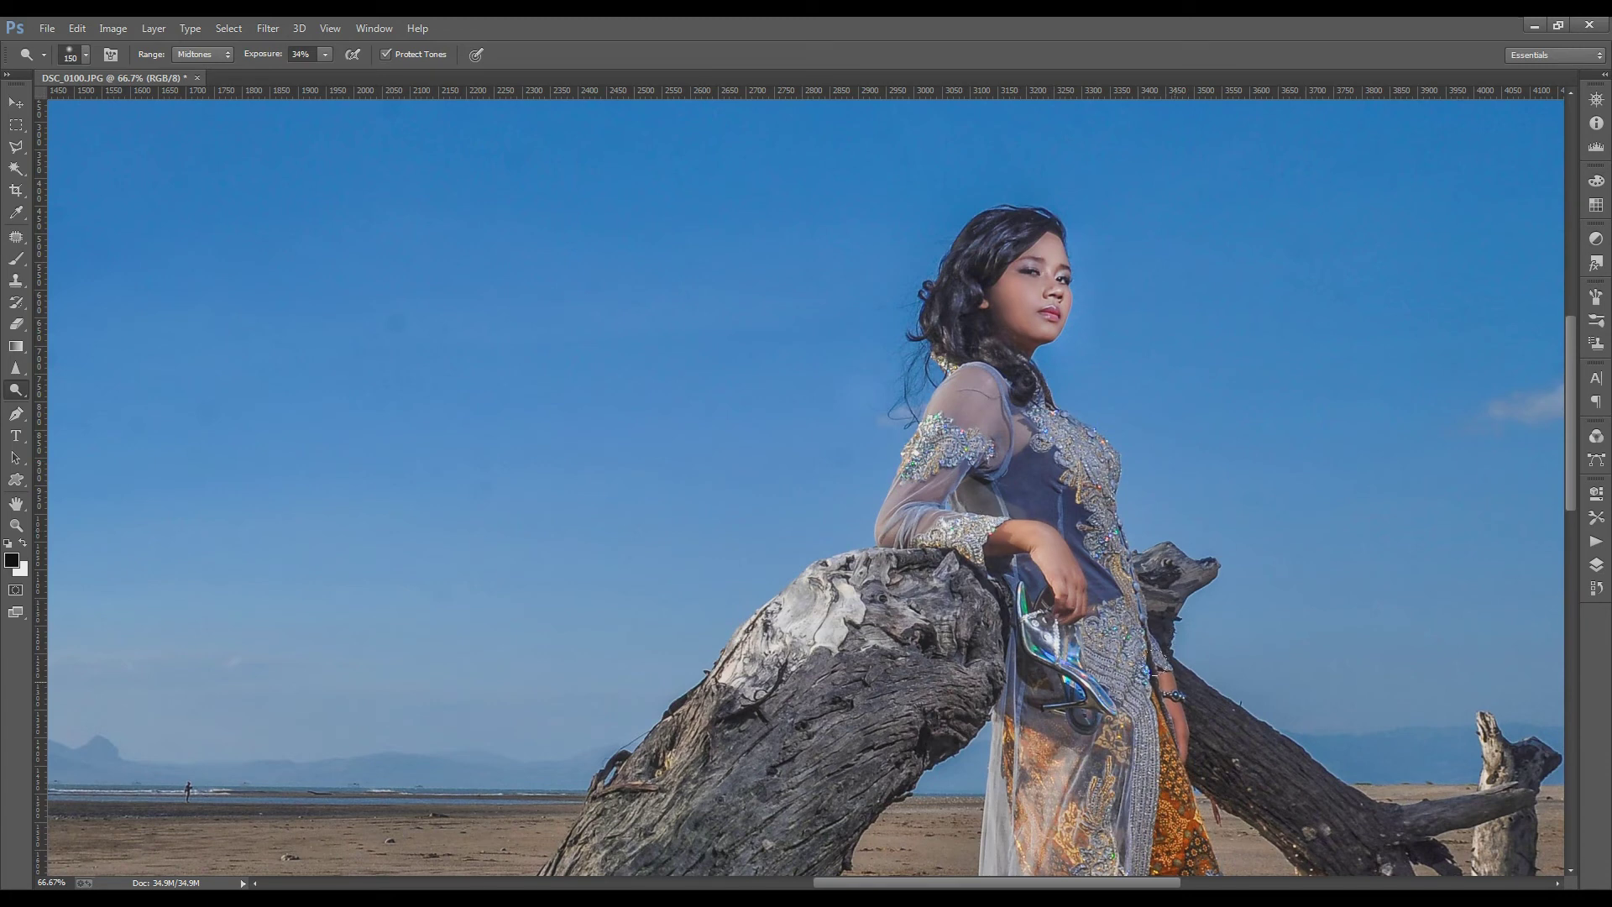
{"action": "key", "text": "ctrl+minus"}
{"action": "key", "text": "ctrl+minus"}
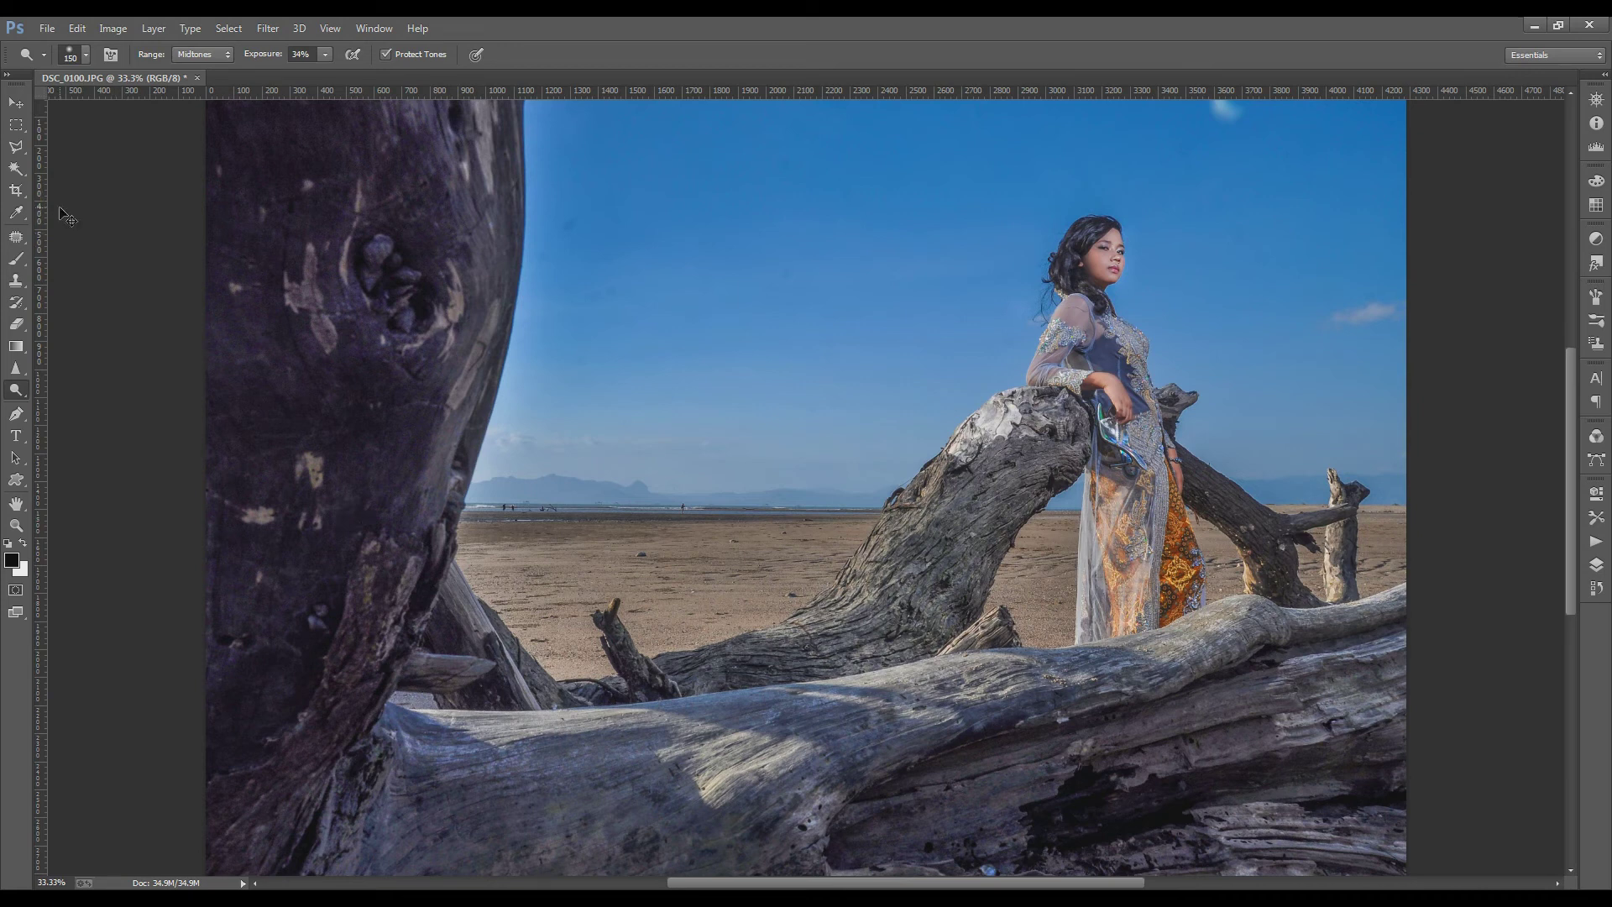
{"action": "key", "text": "ctrl+b"}
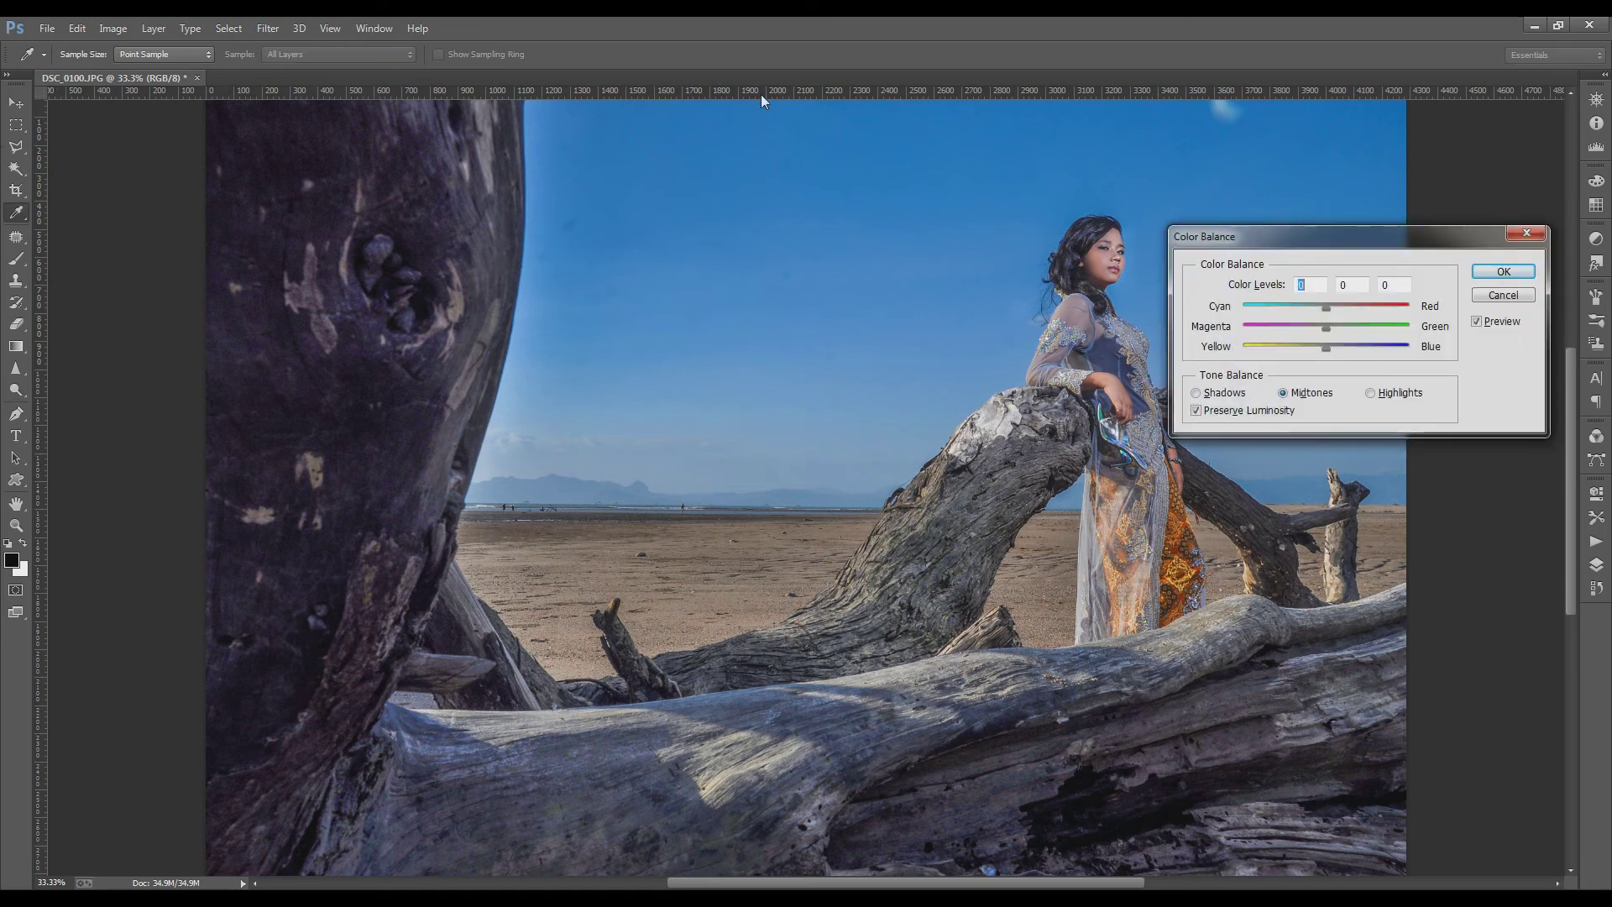
Apply Color Balance with midtones Yellow–Blue -13 and highlights Yellow–Blue +10.
{"action": "mouse_move", "coordinate": [1328, 346]}
{"action": "left_mouse_down"}
{"action": "mouse_move", "coordinate": [1318, 360]}
{"action": "mouse_move", "coordinate": [1335, 308]}
{"action": "left_mouse_up"}
{"action": "left_click", "coordinate": [1384, 395]}
{"action": "left_click_drag", "start_coordinate": [1333, 348], "coordinate": [1324, 313]}
{"action": "left_click", "coordinate": [1503, 271]}
{"action": "key", "text": "o"}
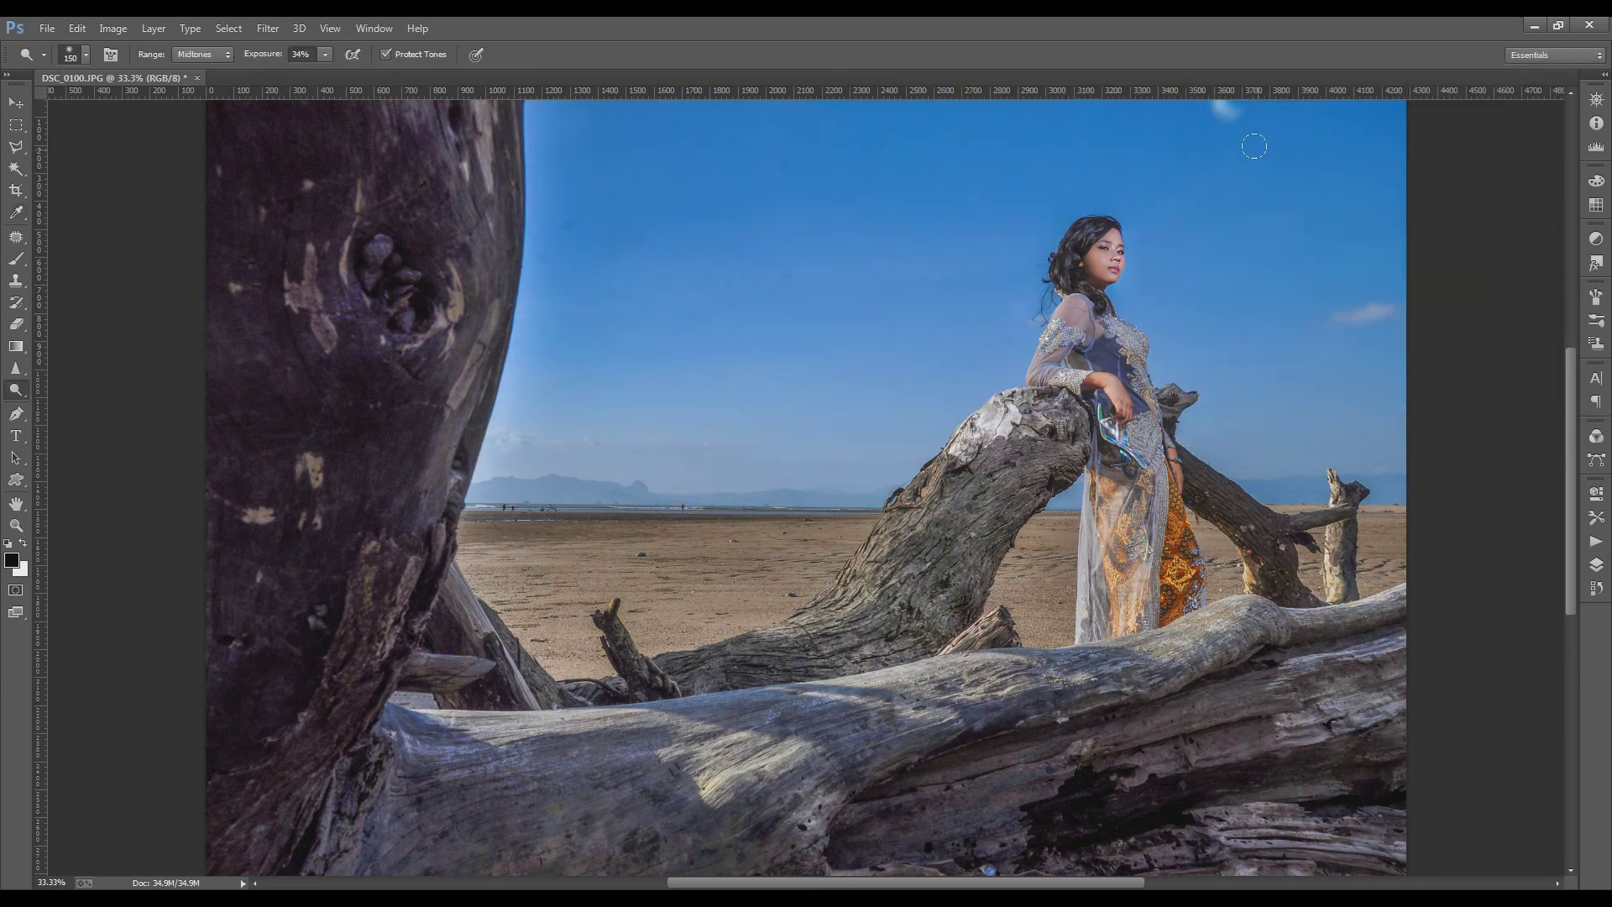
{"action": "left_click", "coordinate": [16, 280]}
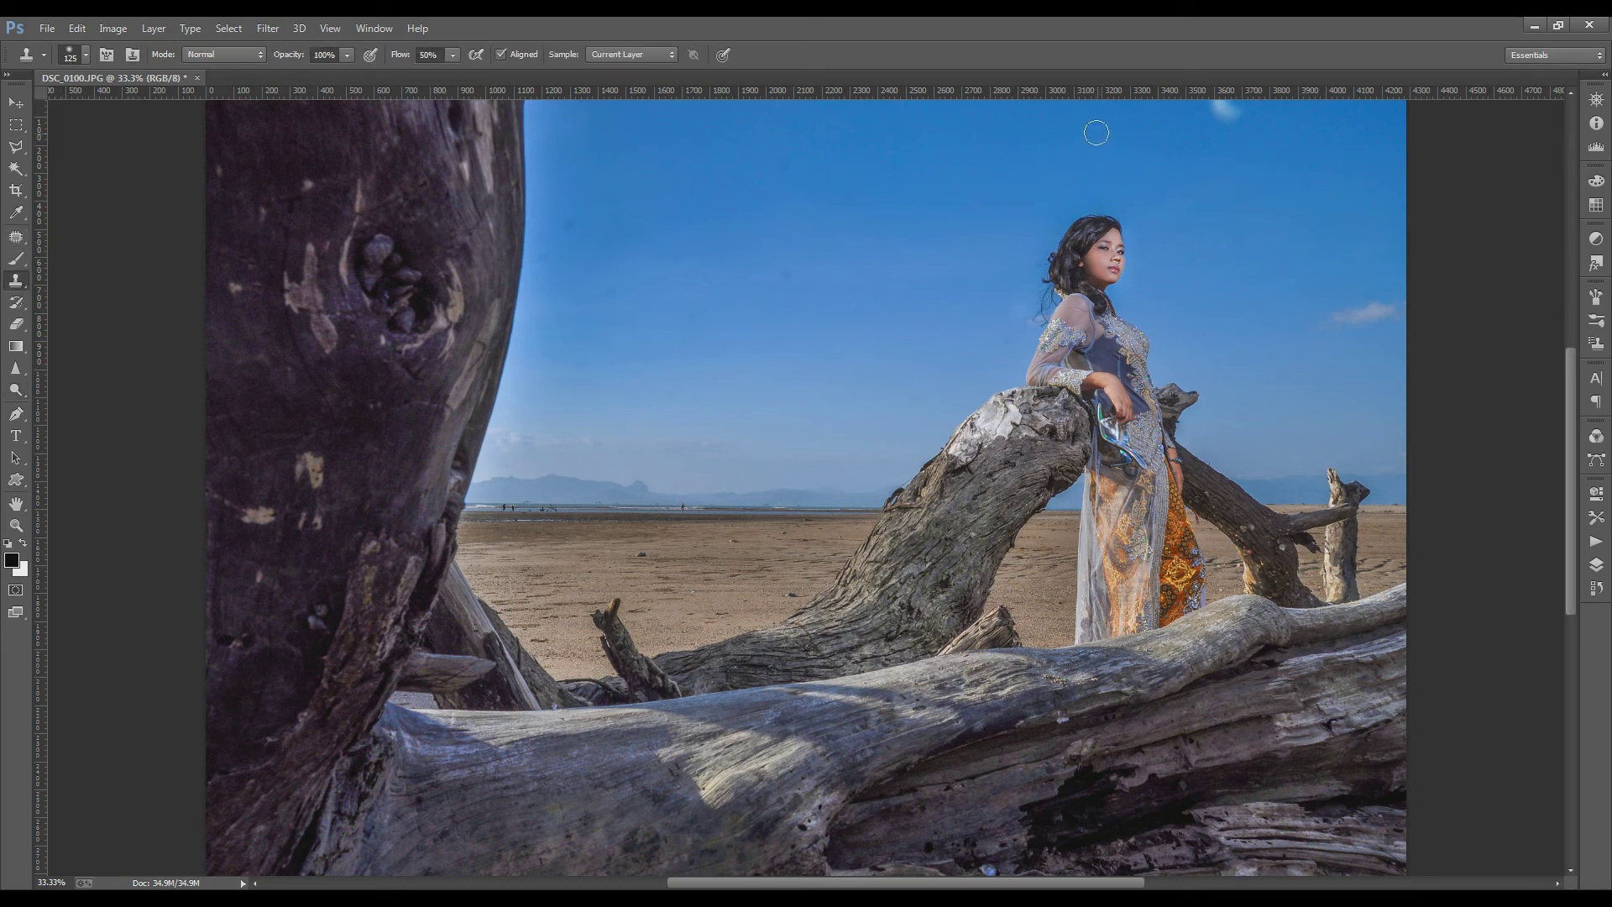
Clone out the small clouds at the top and right of the sky with a size 150 stamp.
{"action": "key", "text": "bracketright"}
{"action": "left_click", "coordinate": [1094, 130], "text": "alt"}
{"action": "left_click_drag", "start_coordinate": [1228, 111], "coordinate": [1208, 103]}
{"action": "key", "text": "alt"}
{"action": "left_click", "coordinate": [1250, 309], "text": "alt"}
{"action": "left_click_drag", "start_coordinate": [1346, 319], "coordinate": [1397, 303]}
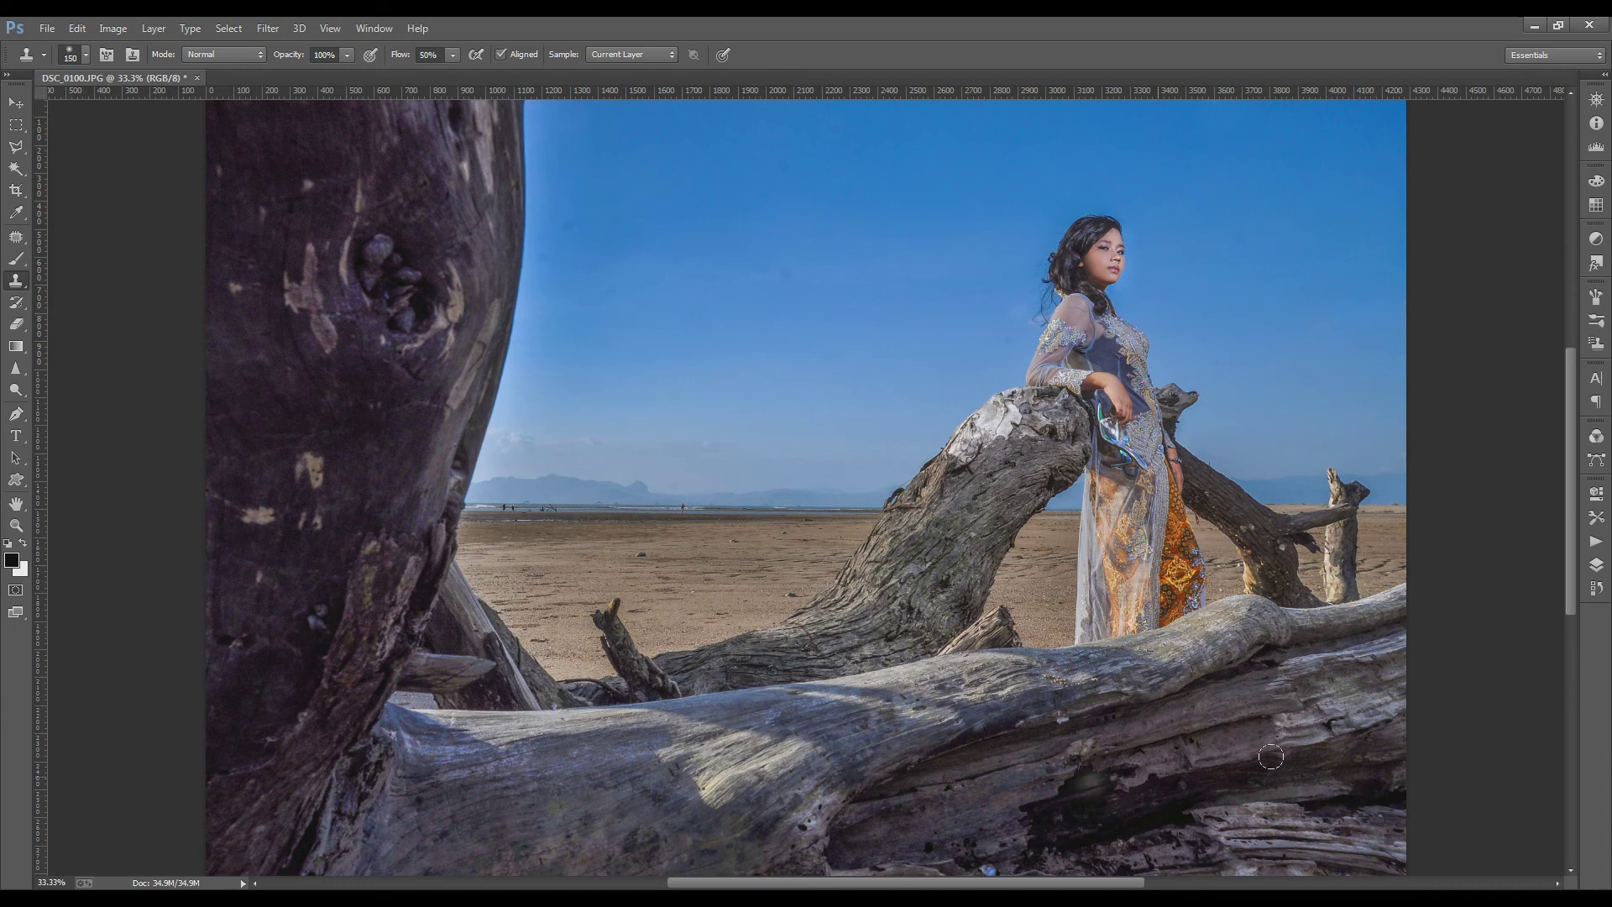
{"action": "left_click", "coordinate": [24, 131]}
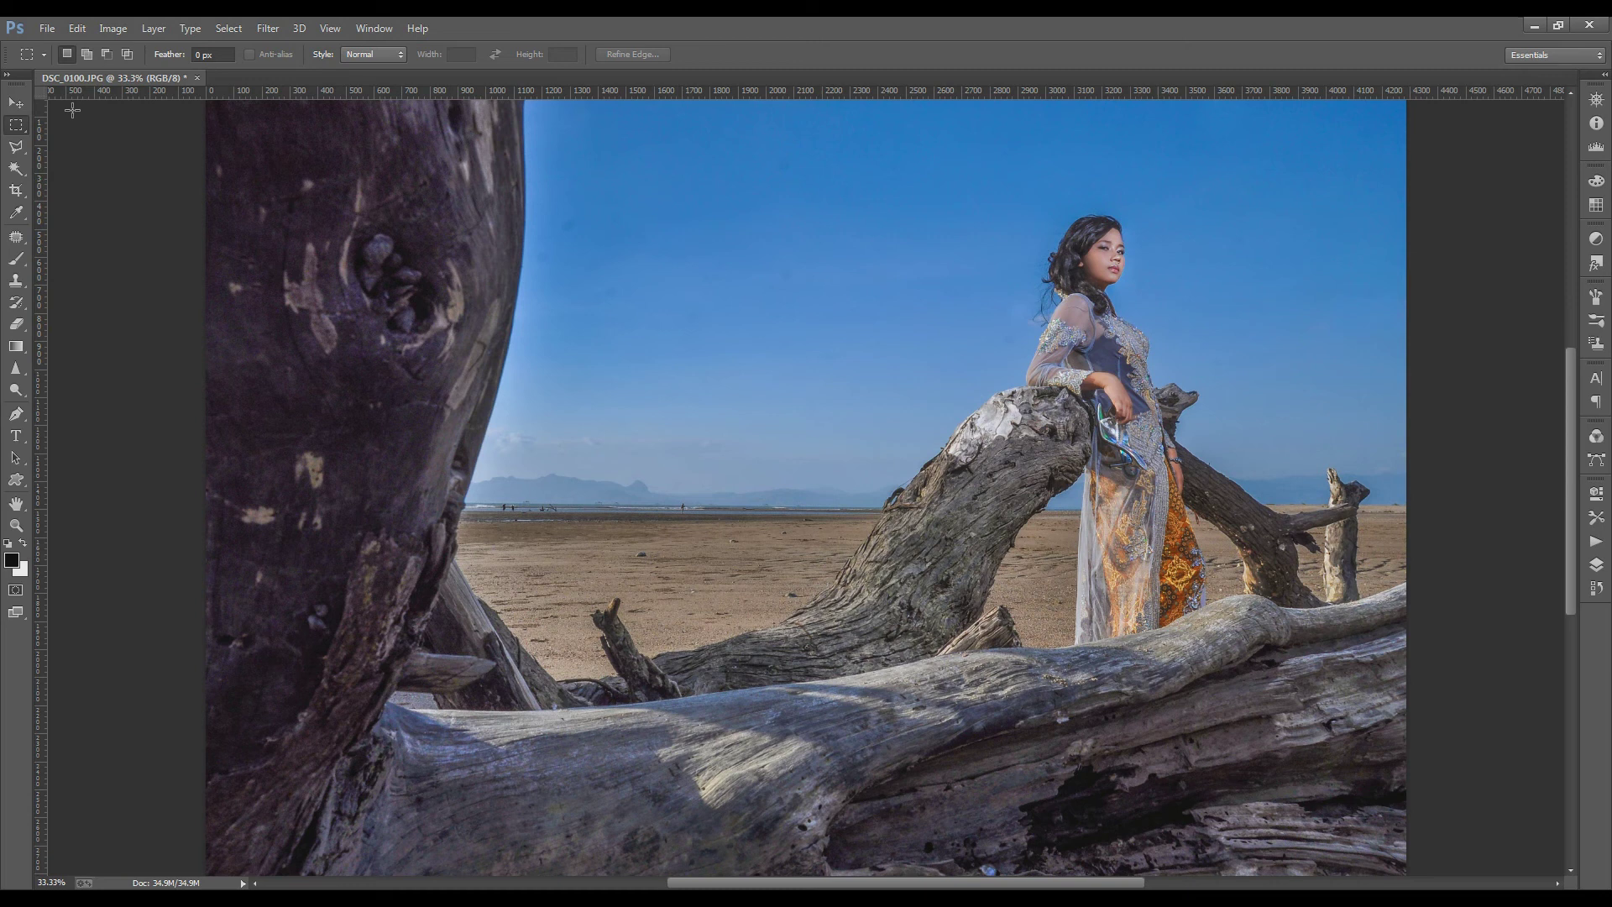
Crop the photo to 6 × 4 in and fit the cropped image to the window.
{"action": "left_click", "coordinate": [16, 190]}
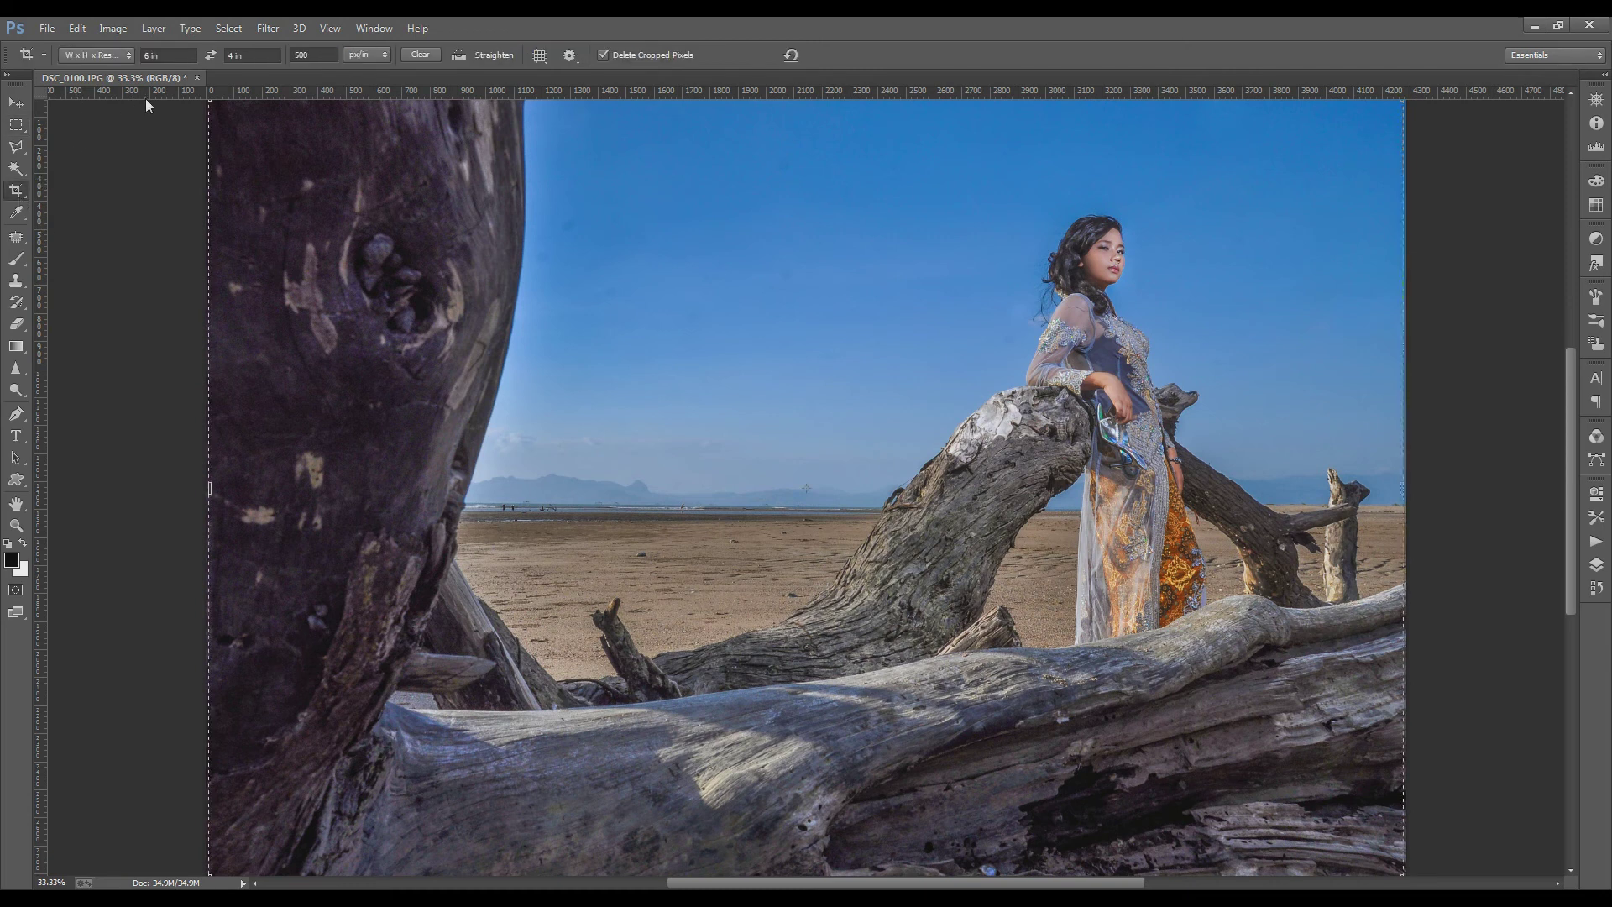
{"action": "left_click", "coordinate": [607, 201]}
{"action": "key", "text": "Return"}
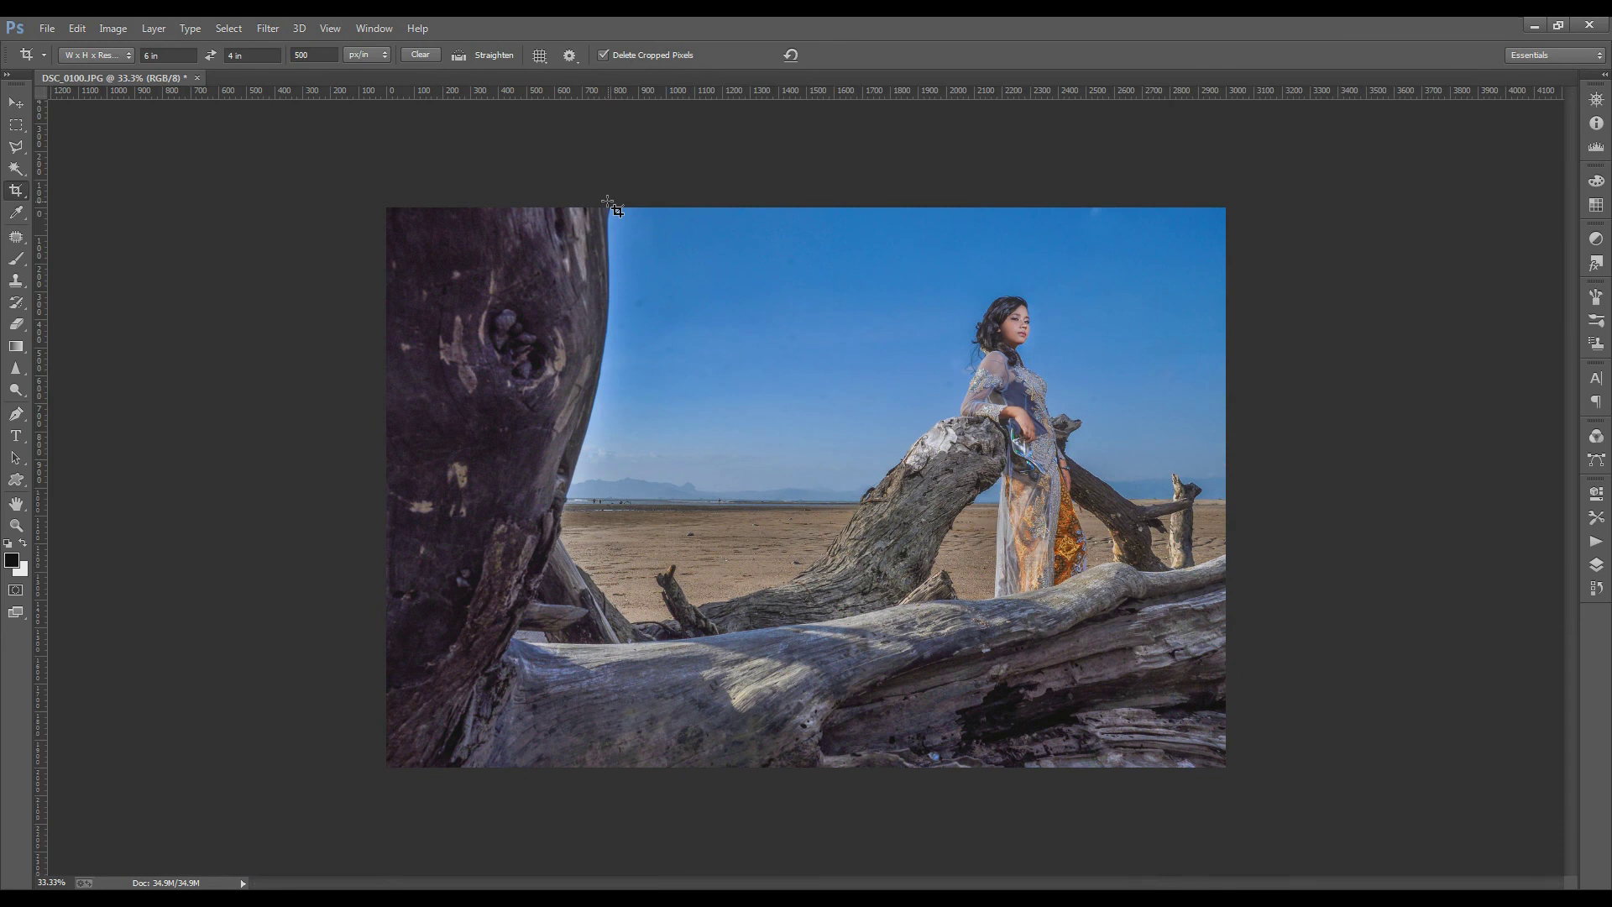
{"action": "left_click", "coordinate": [16, 526]}
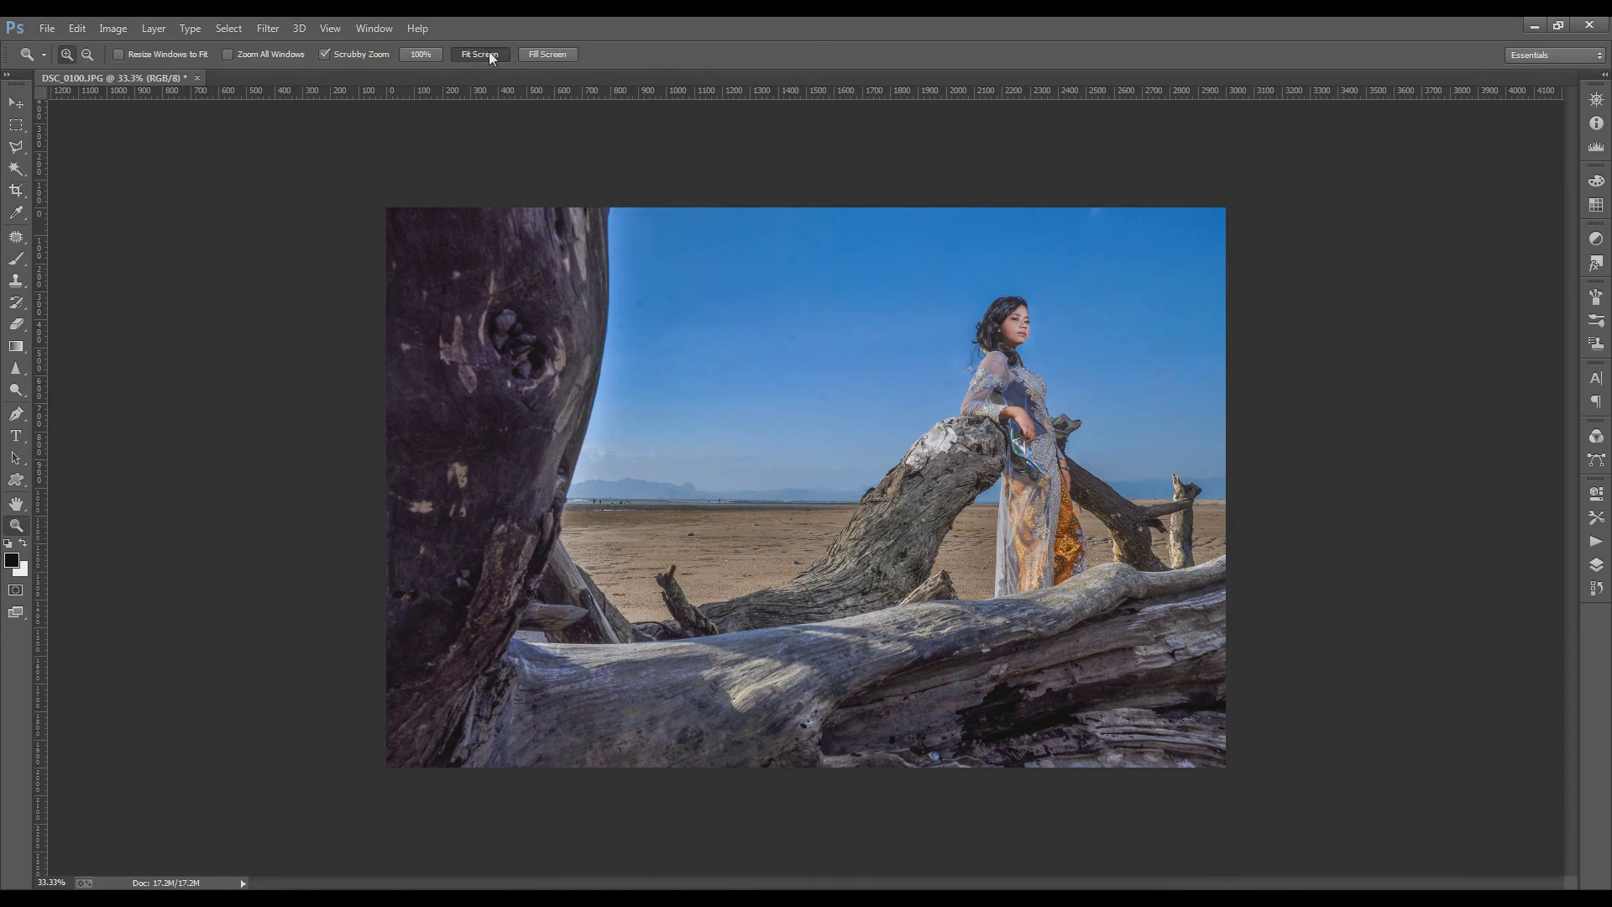
{"action": "left_click", "coordinate": [491, 55]}
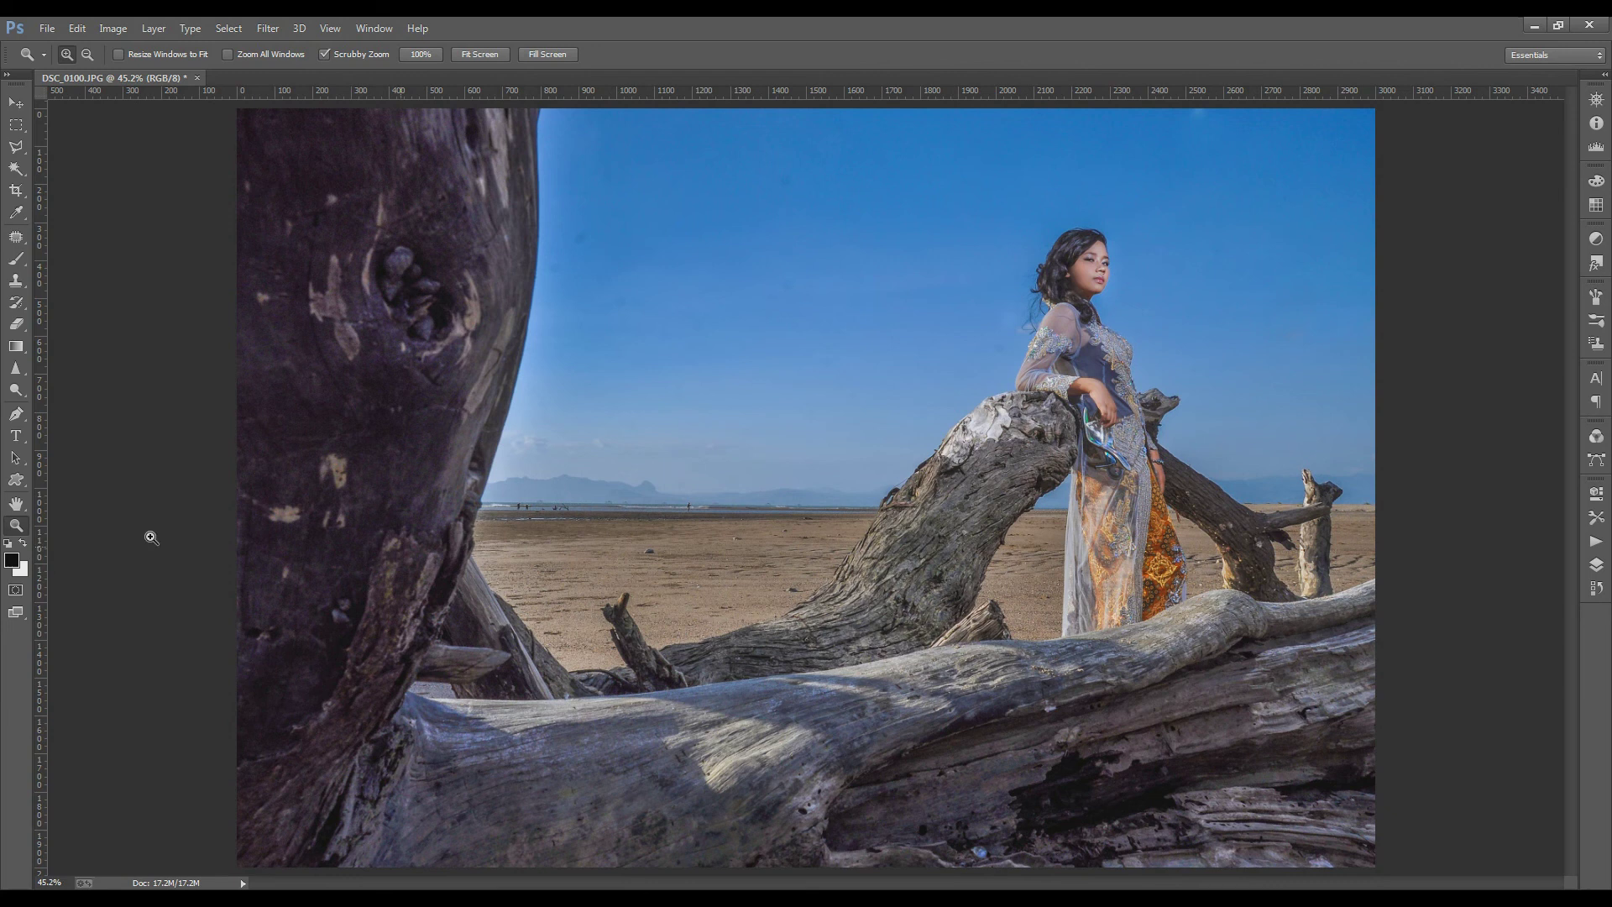
{"action": "left_click", "coordinate": [15, 390]}
Burn down the bright patches on the left trunk and along the foreground log.
{"action": "left_click", "coordinate": [80, 407]}
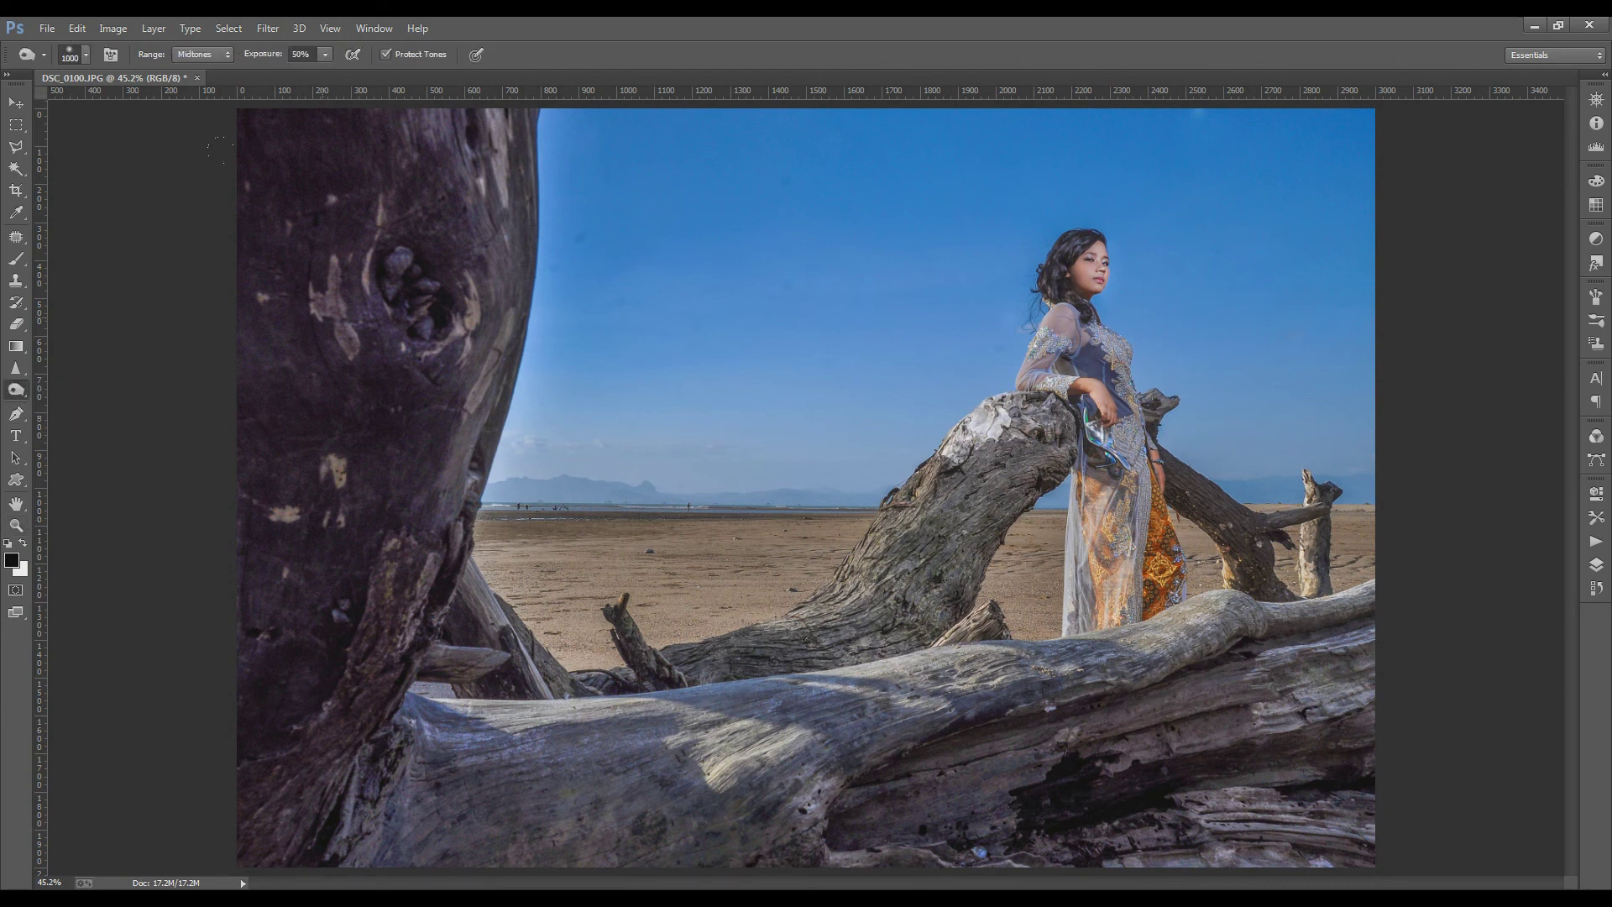
{"action": "left_click_drag", "start_coordinate": [353, 378], "coordinate": [122, 543]}
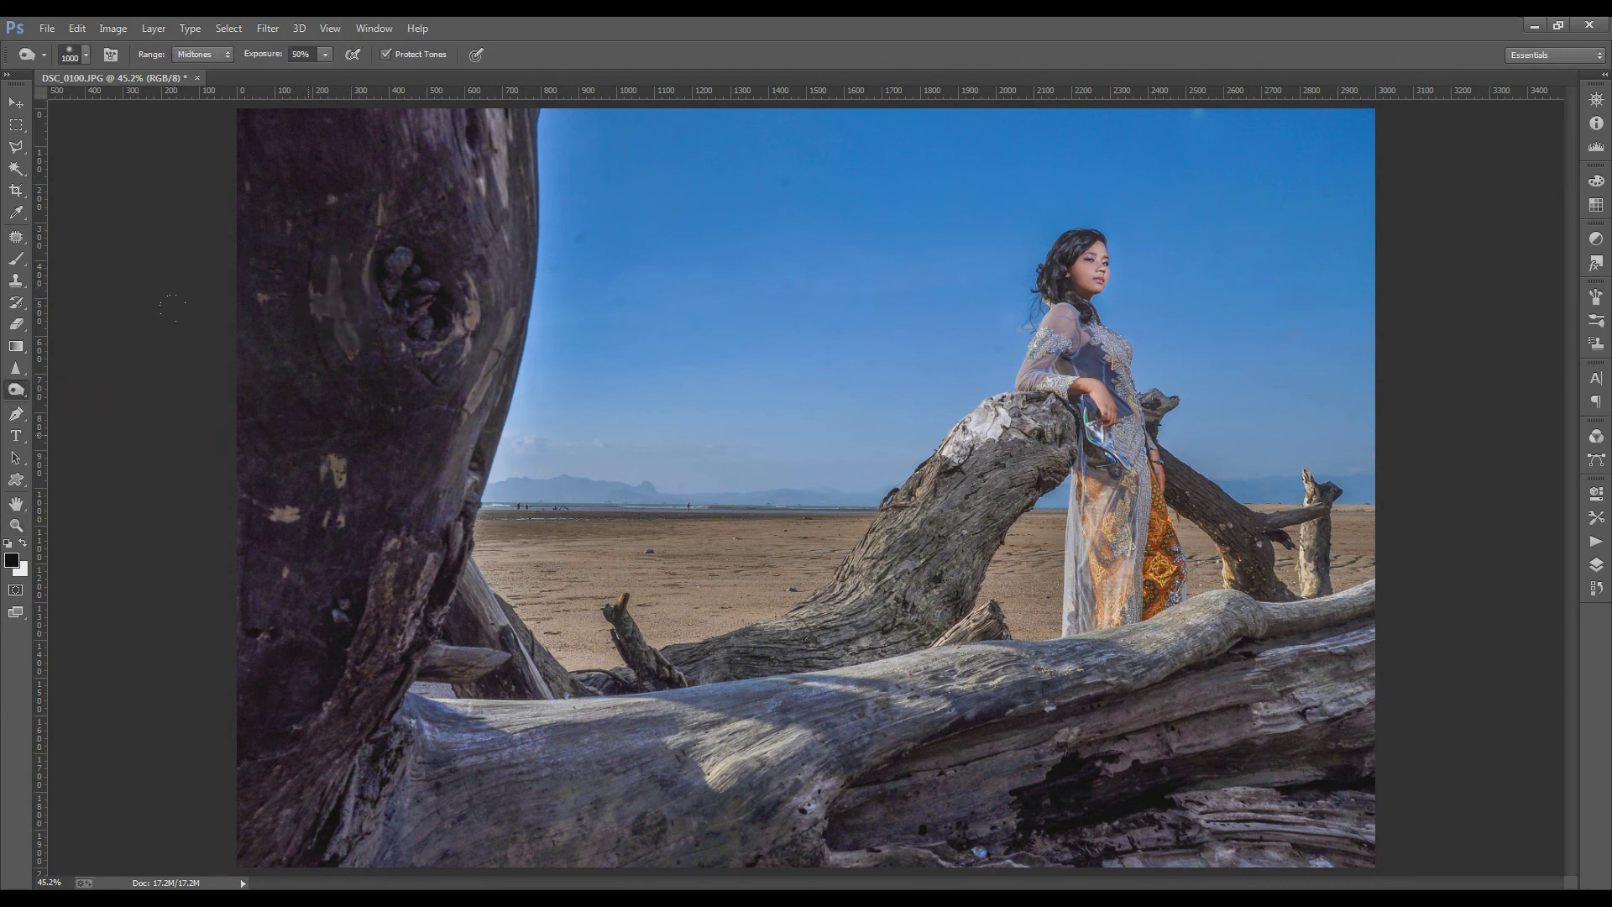
{"action": "left_click_drag", "start_coordinate": [445, 730], "coordinate": [890, 697]}
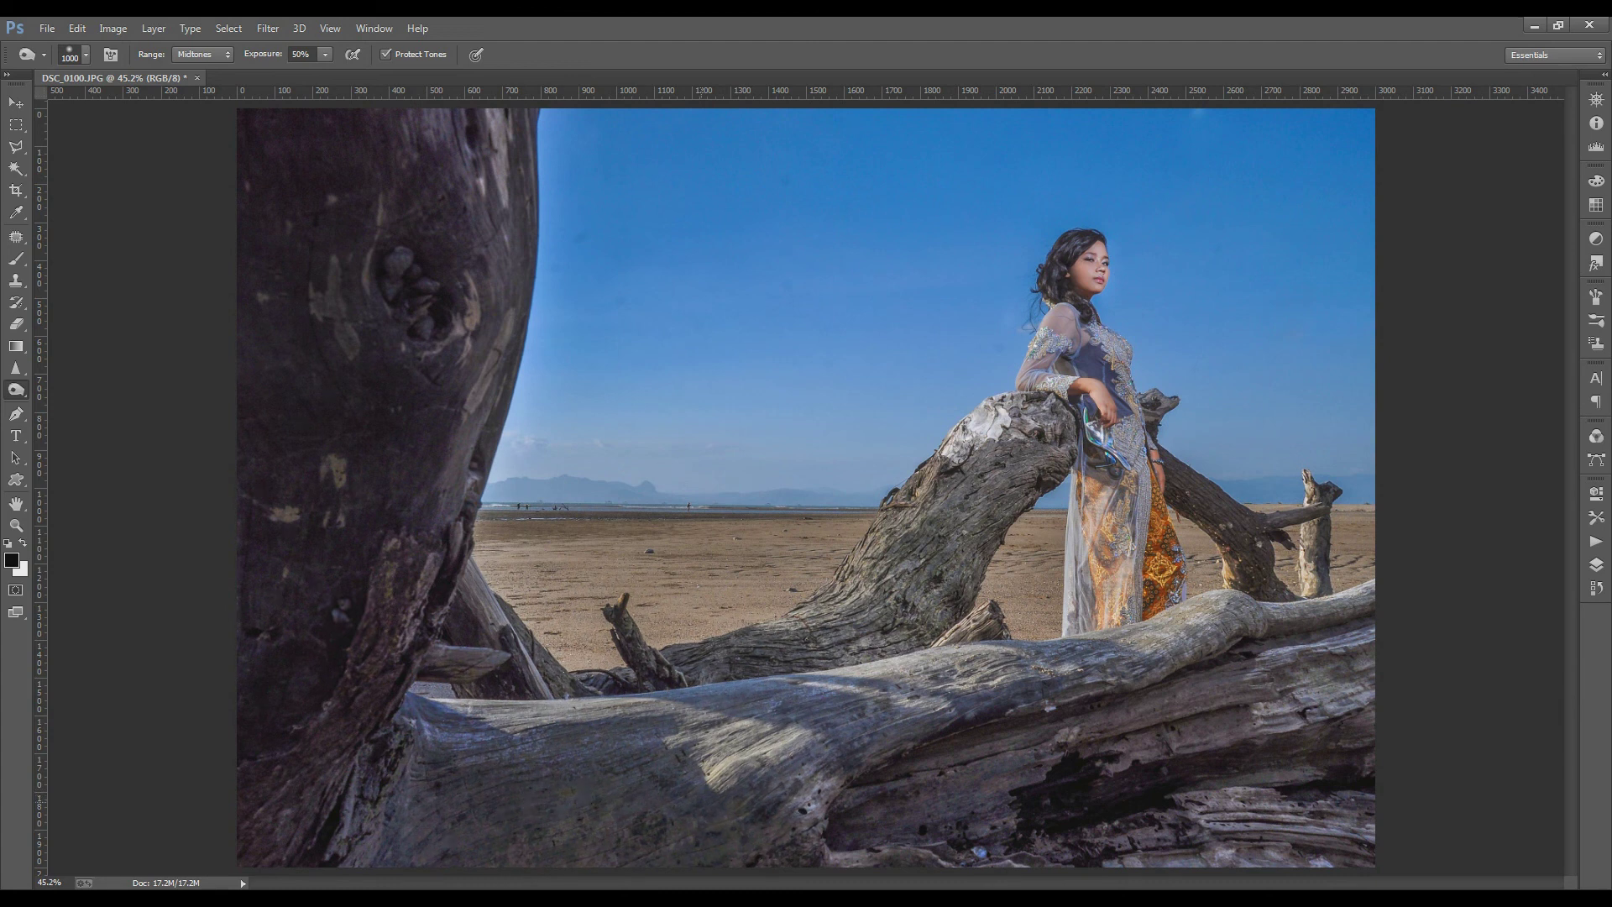
{"action": "left_click_drag", "start_coordinate": [1126, 764], "coordinate": [1343, 693]}
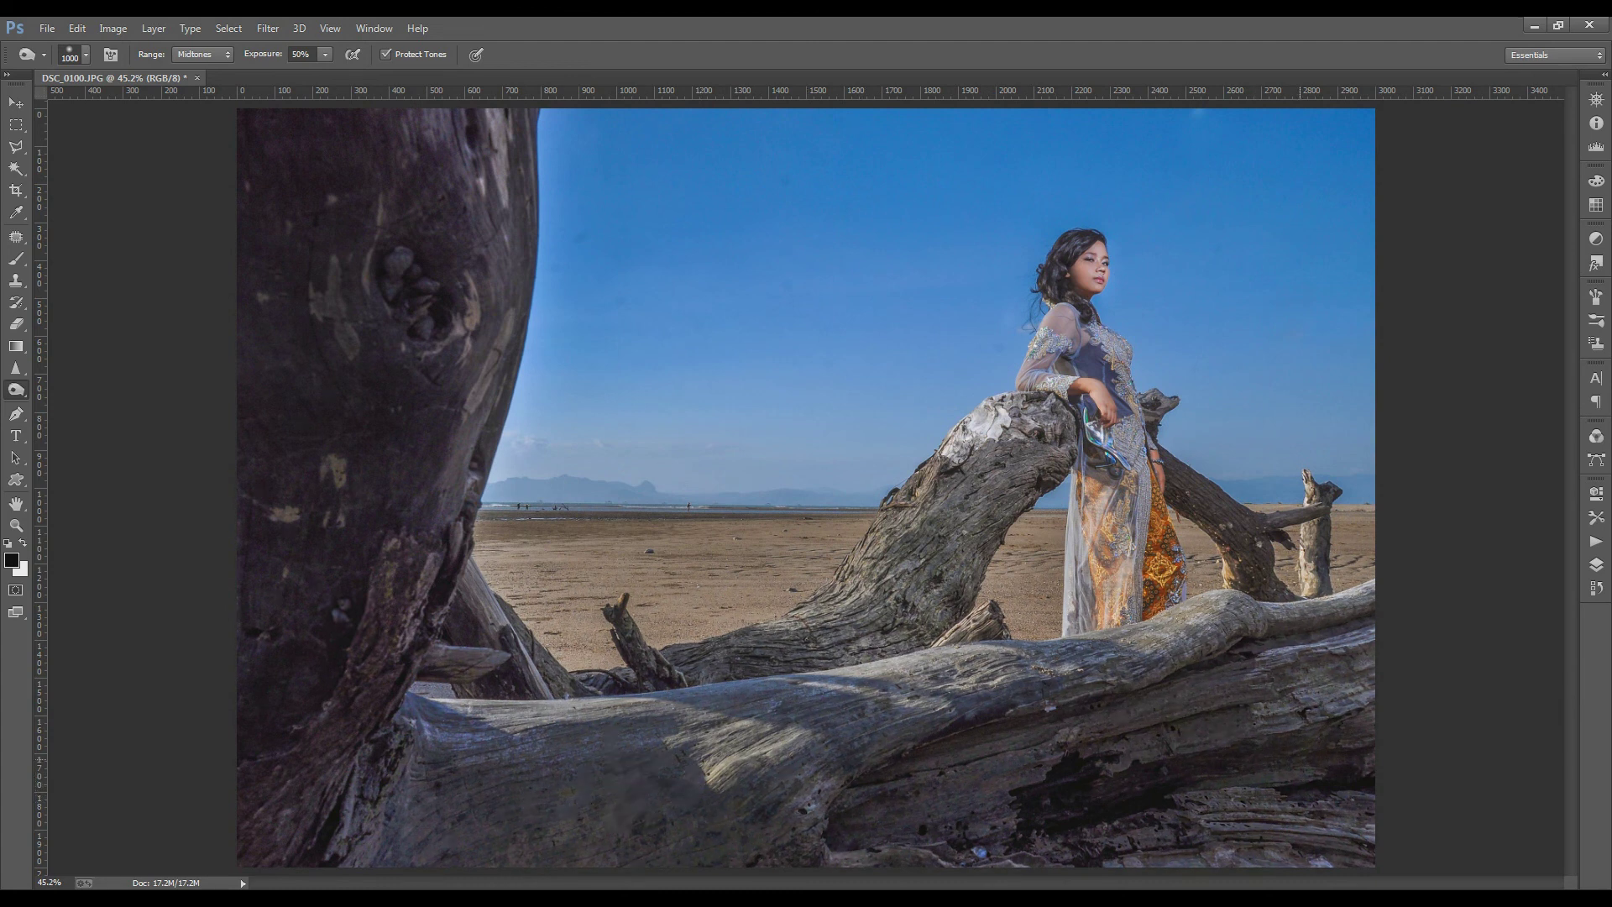
{"action": "left_click_drag", "start_coordinate": [924, 668], "coordinate": [815, 701]}
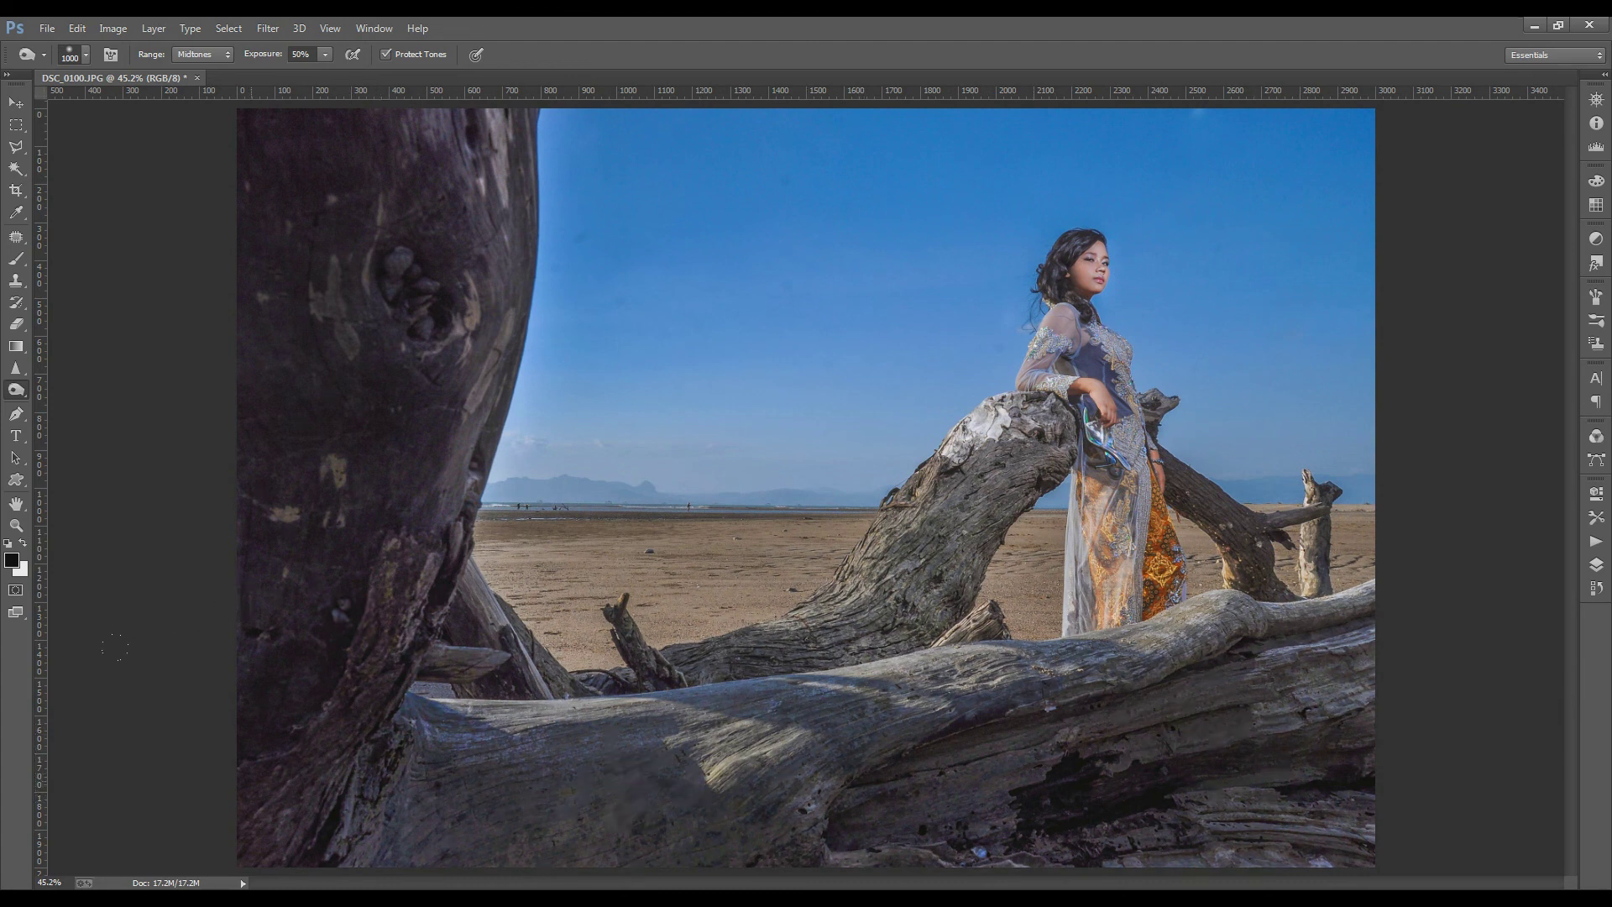
Dodge the foreground log, leaning trunk, branch behind the woman and the left trunk's knot.
{"action": "right_click", "coordinate": [15, 389]}
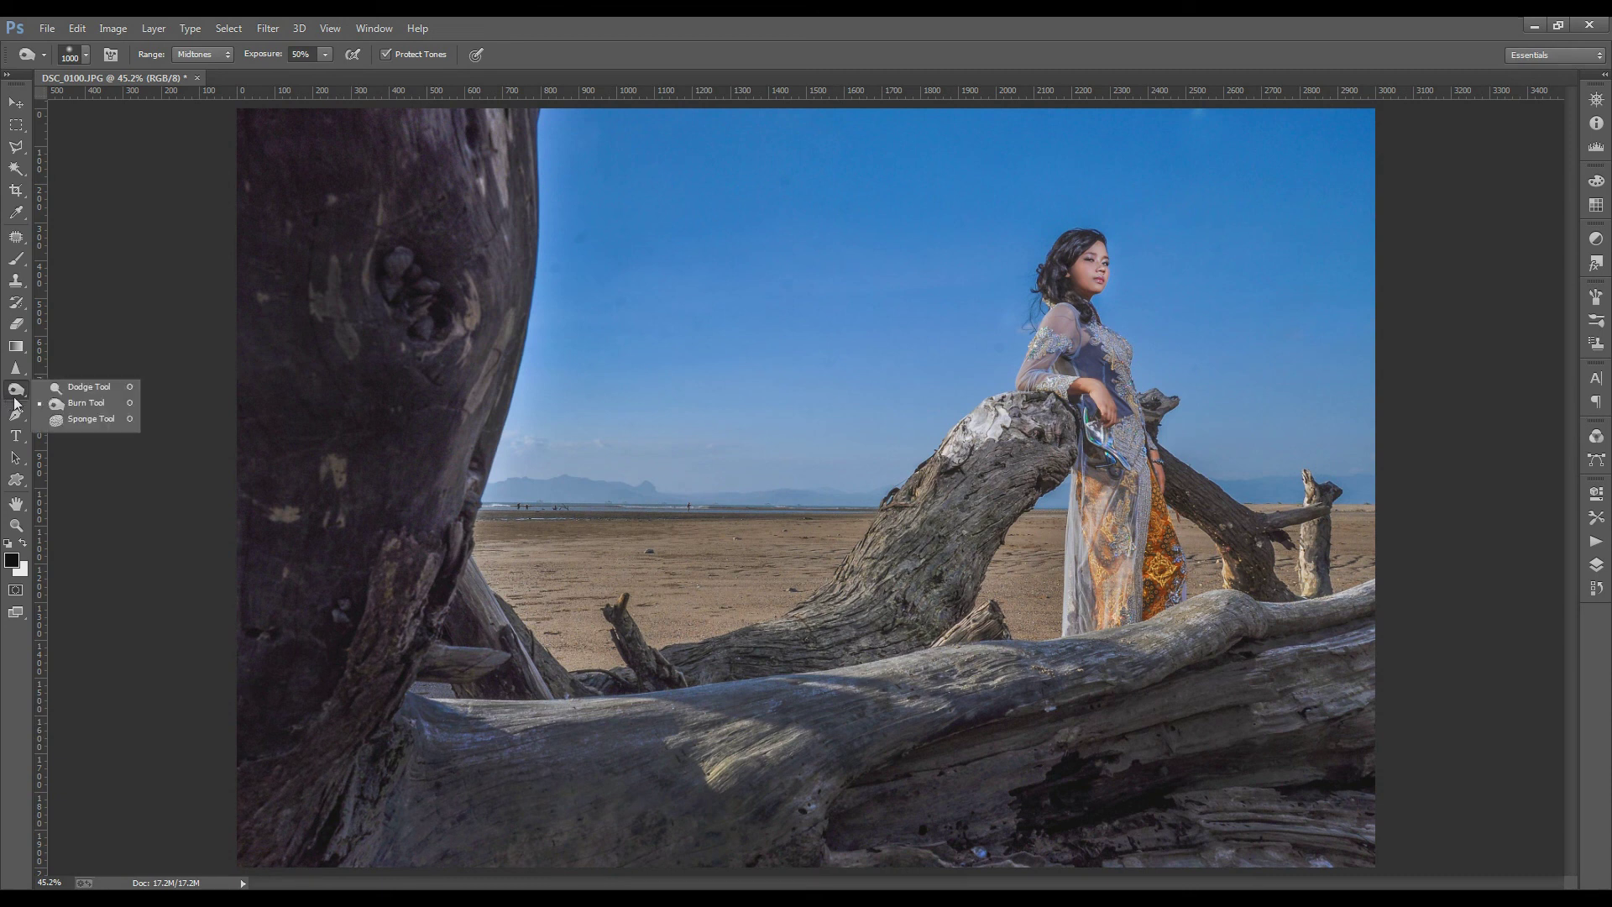
{"action": "left_click", "coordinate": [63, 388]}
{"action": "left_click_drag", "start_coordinate": [498, 126], "coordinate": [496, 201]}
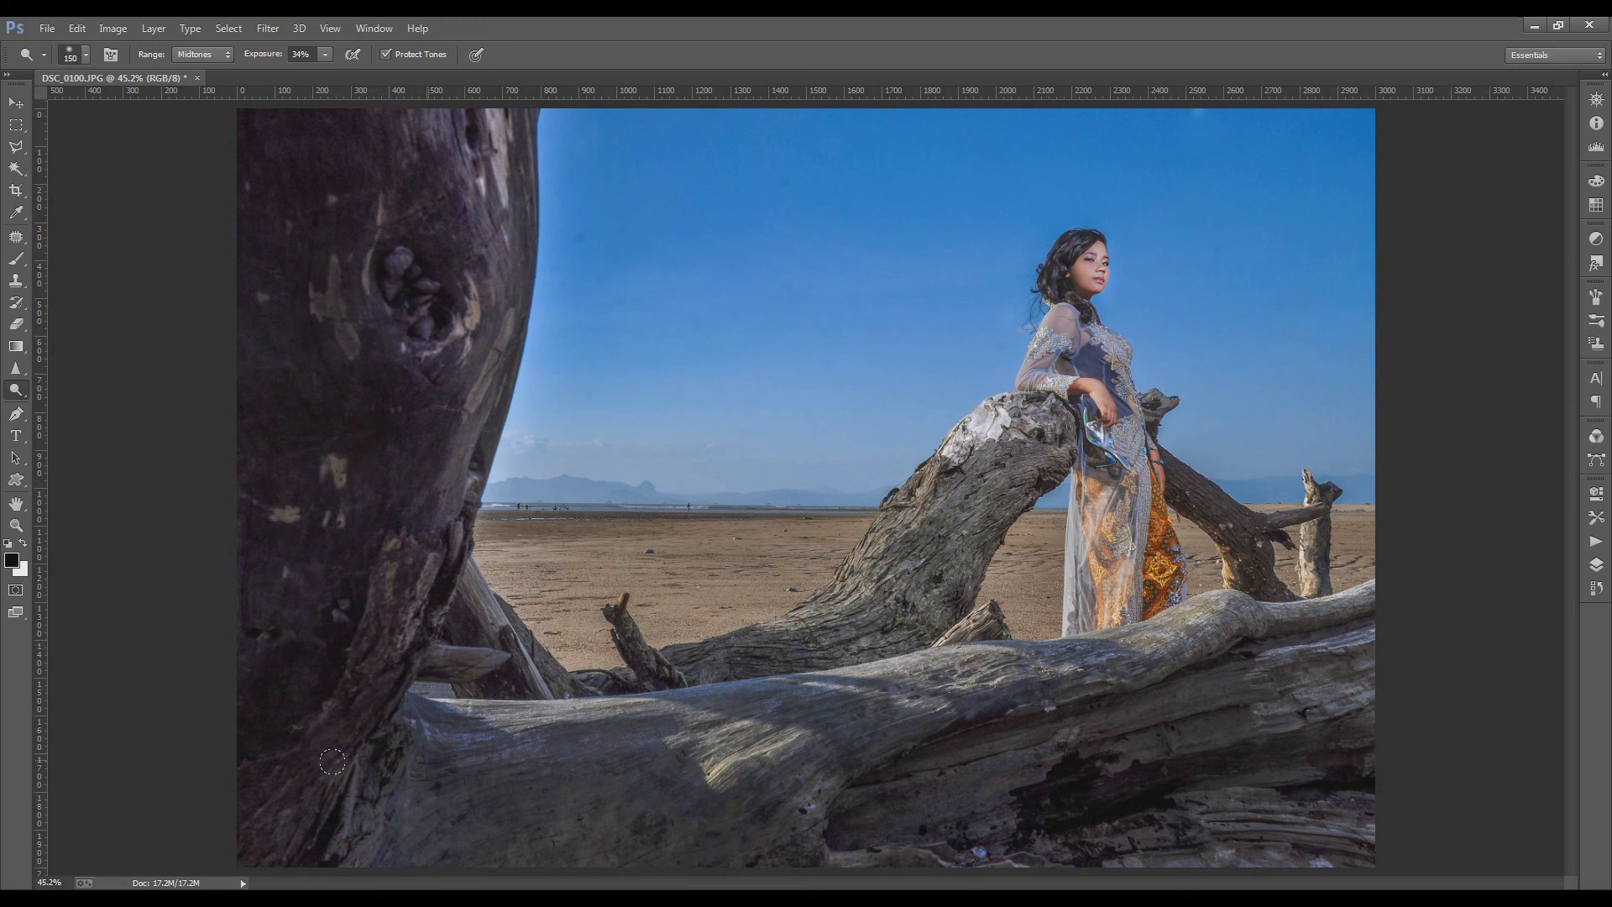
{"action": "left_click_drag", "start_coordinate": [679, 749], "coordinate": [924, 764]}
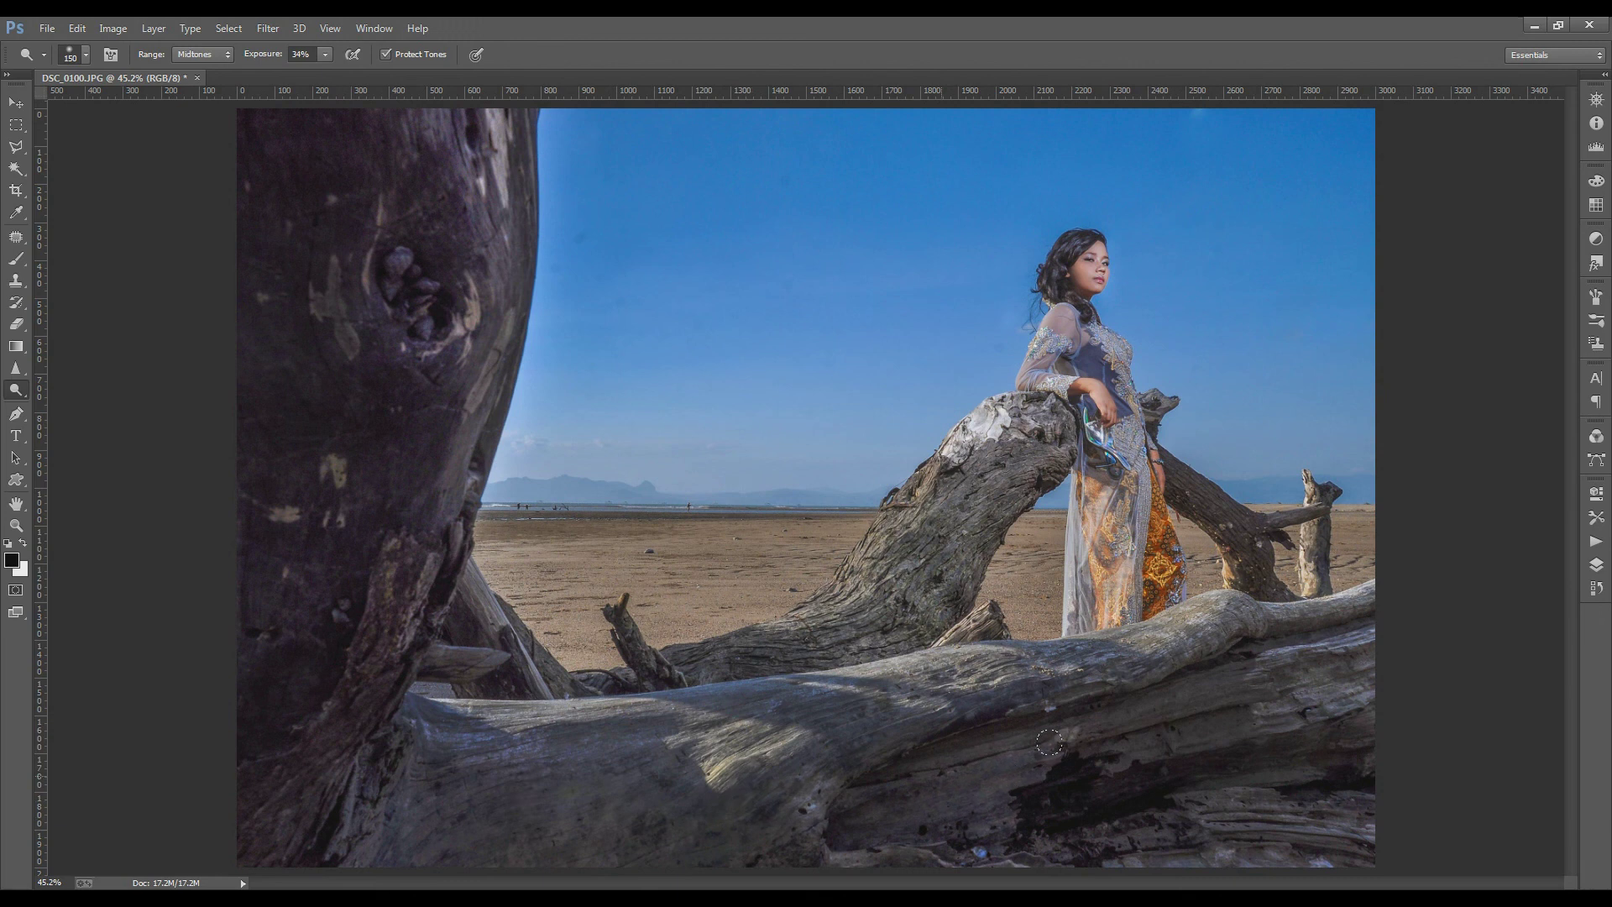
{"action": "left_click_drag", "start_coordinate": [1352, 826], "coordinate": [1287, 827]}
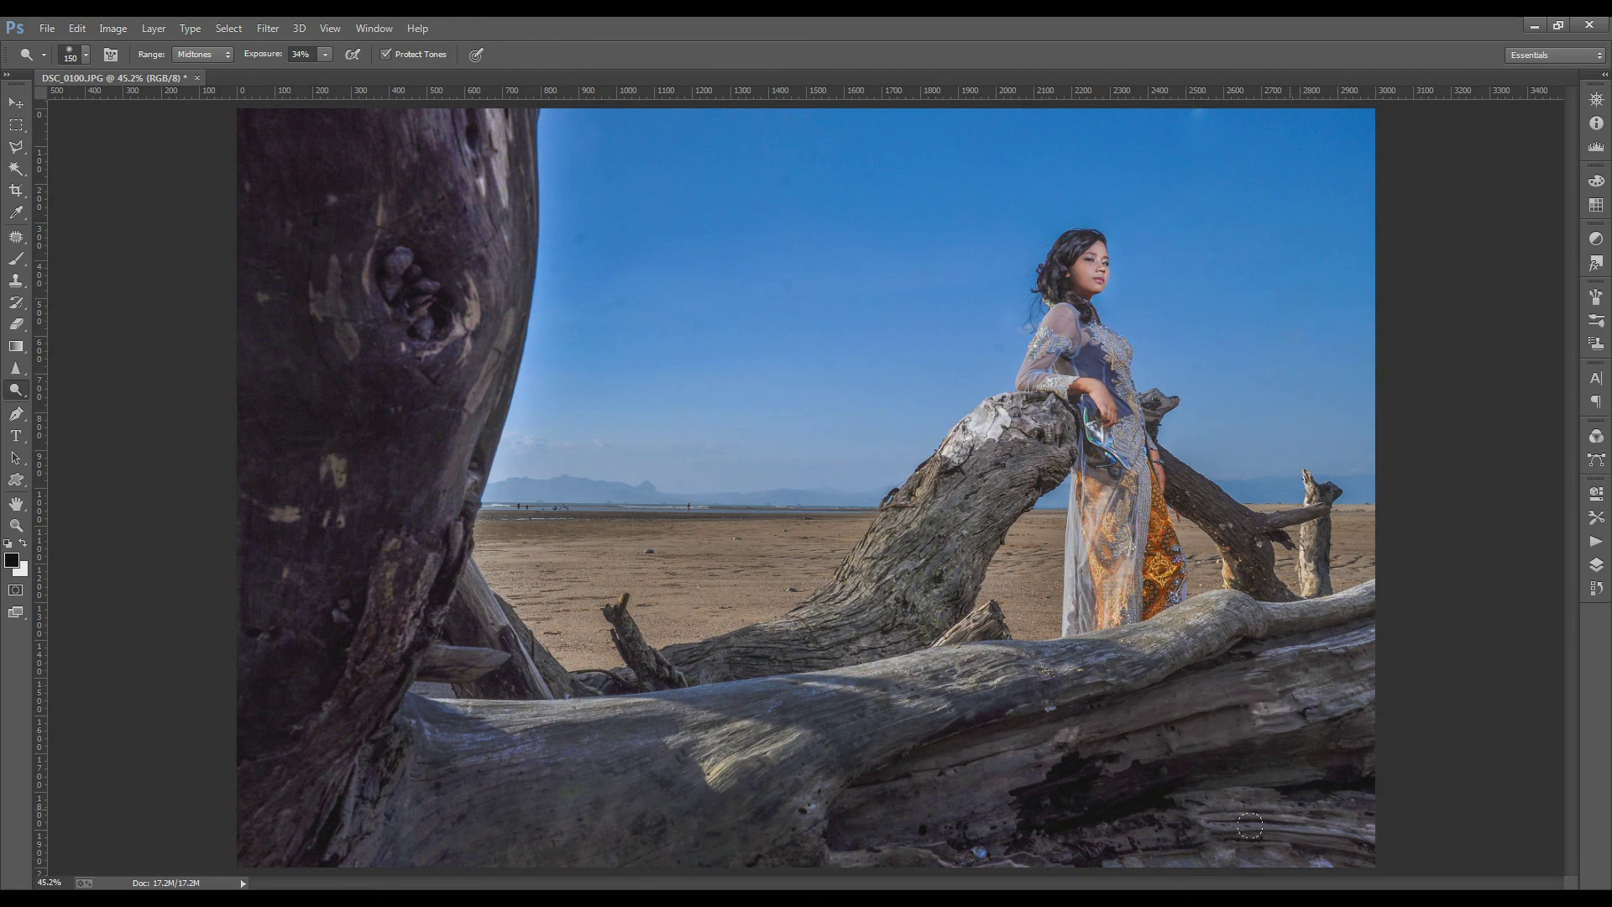
{"action": "mouse_move", "coordinate": [854, 635]}
{"action": "left_mouse_down"}
{"action": "mouse_move", "coordinate": [504, 656]}
{"action": "mouse_move", "coordinate": [384, 645]}
{"action": "left_mouse_up"}
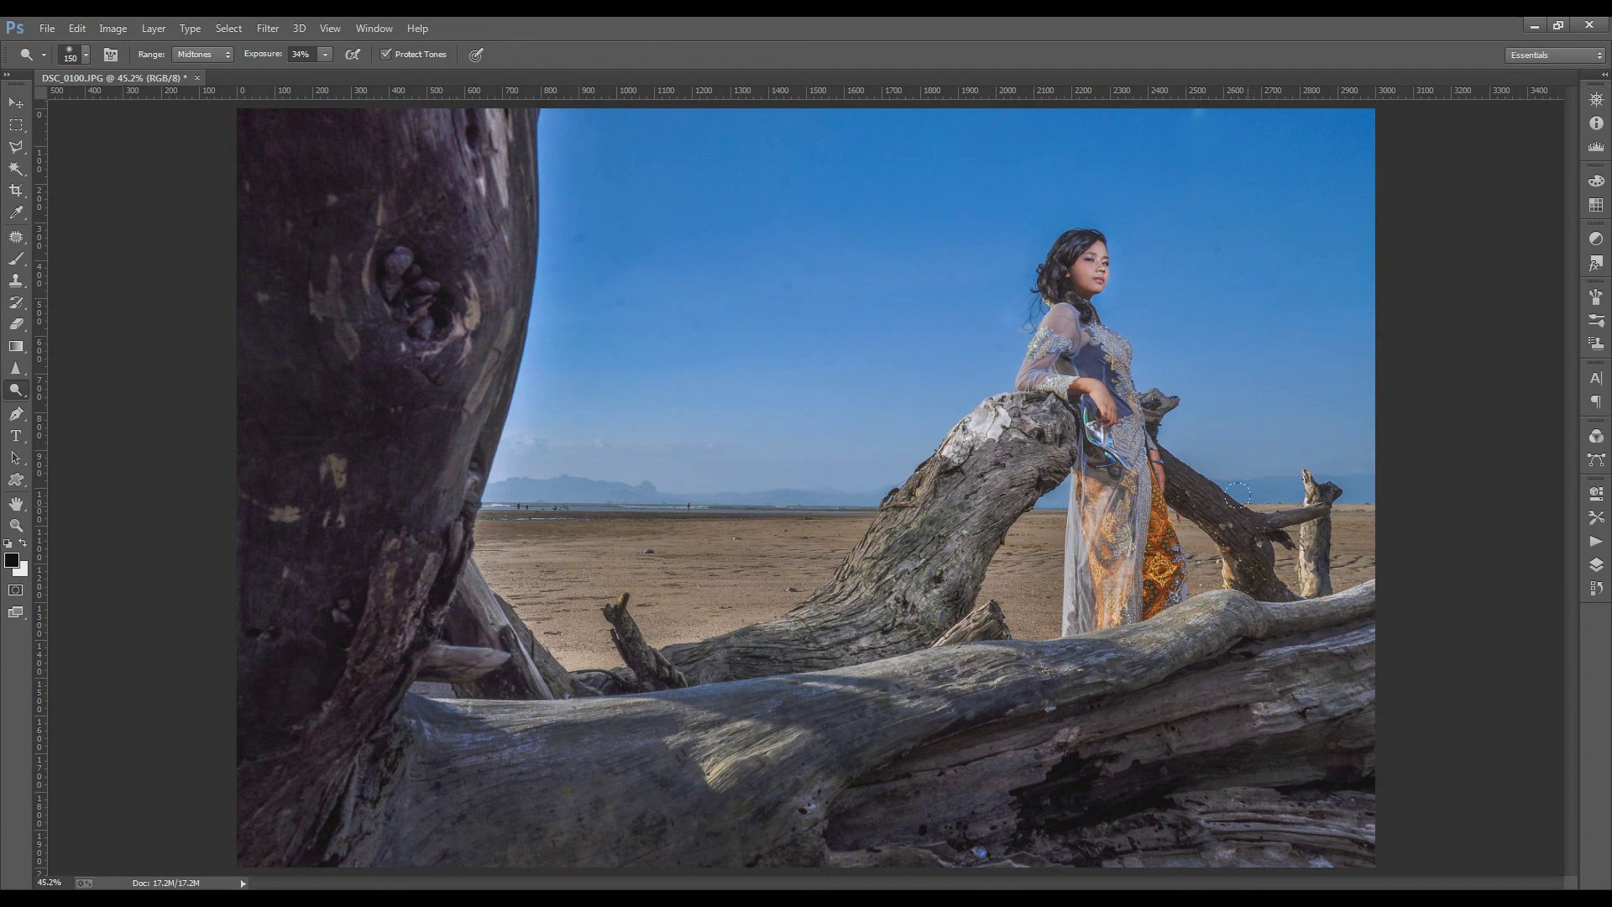
{"action": "left_click_drag", "start_coordinate": [1206, 500], "coordinate": [1095, 666]}
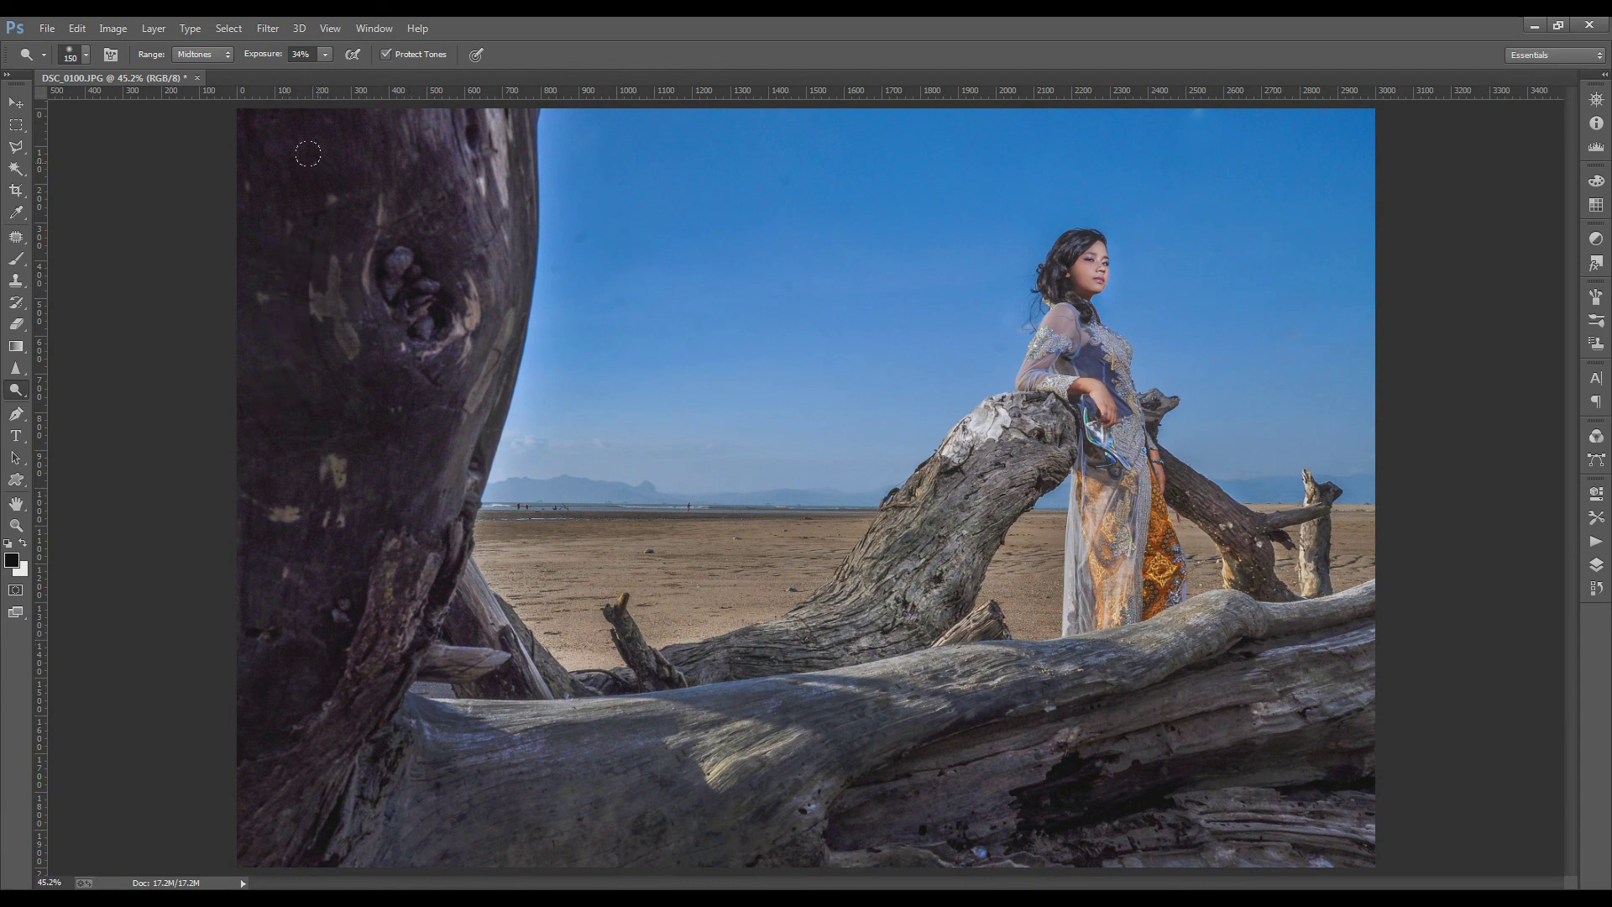
{"action": "left_click_drag", "start_coordinate": [459, 191], "coordinate": [447, 331]}
{"action": "left_click_drag", "start_coordinate": [402, 258], "coordinate": [416, 282]}
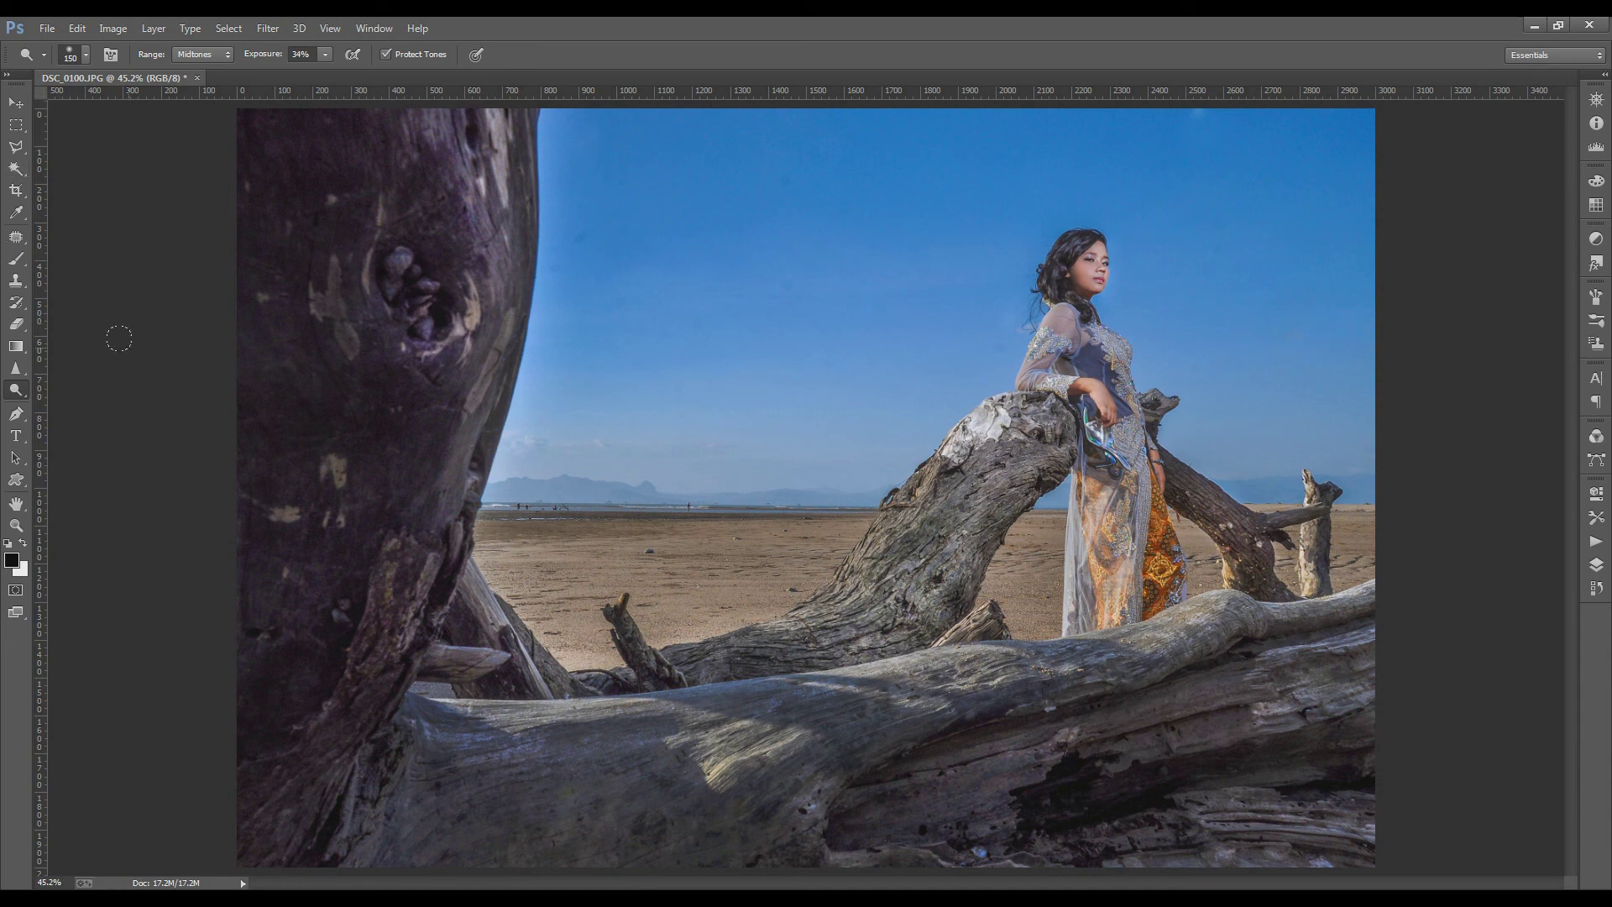
{"action": "left_click", "coordinate": [16, 124]}
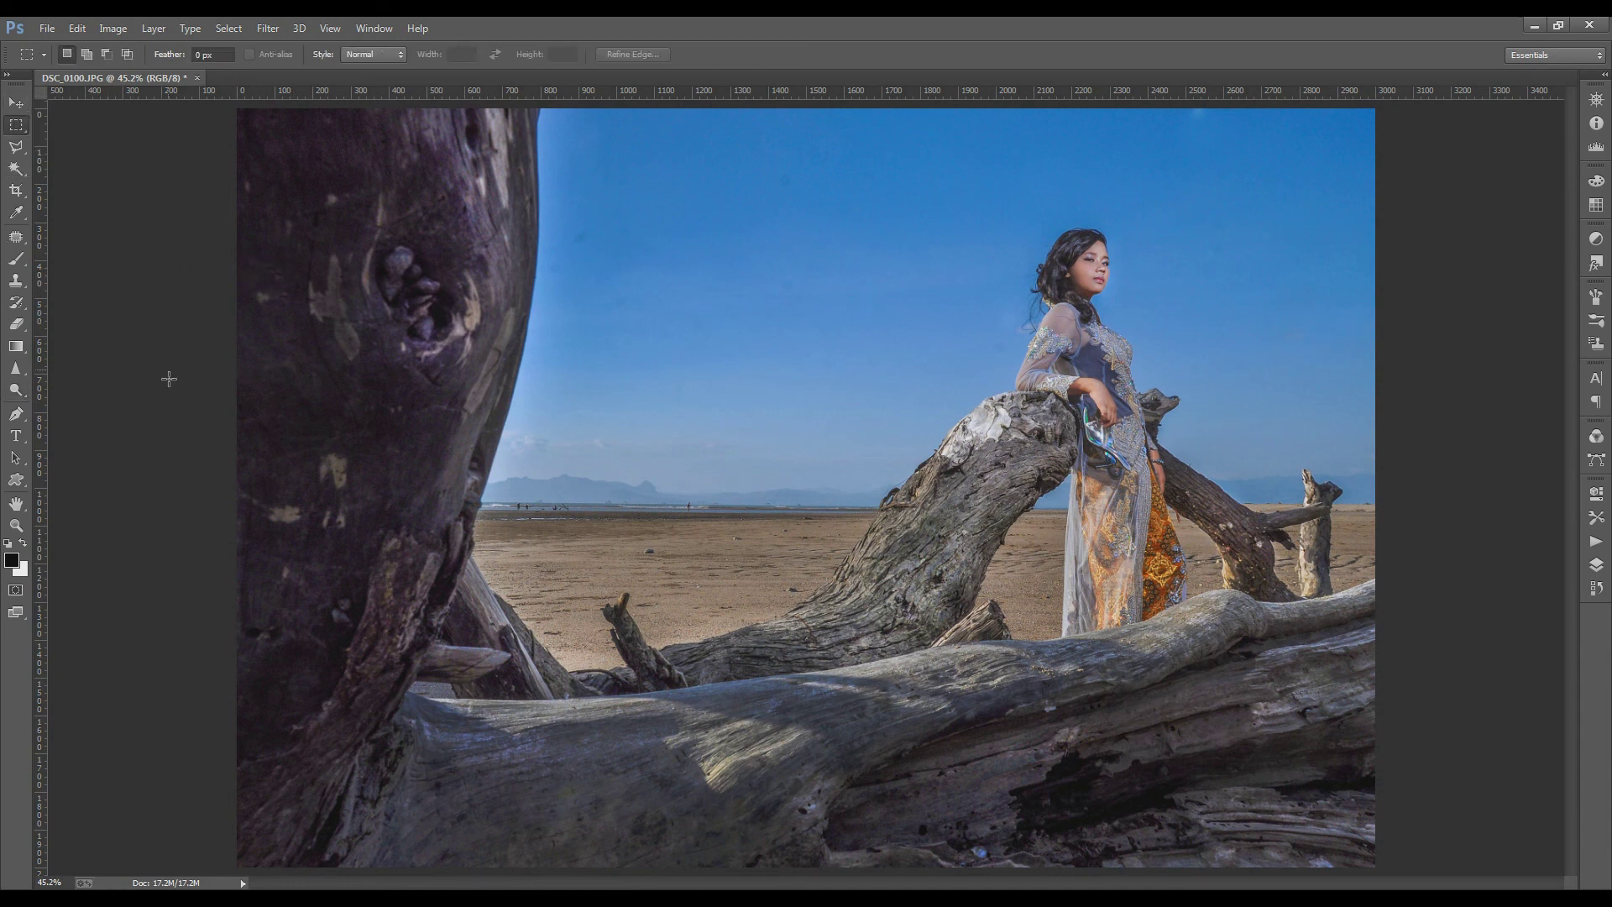